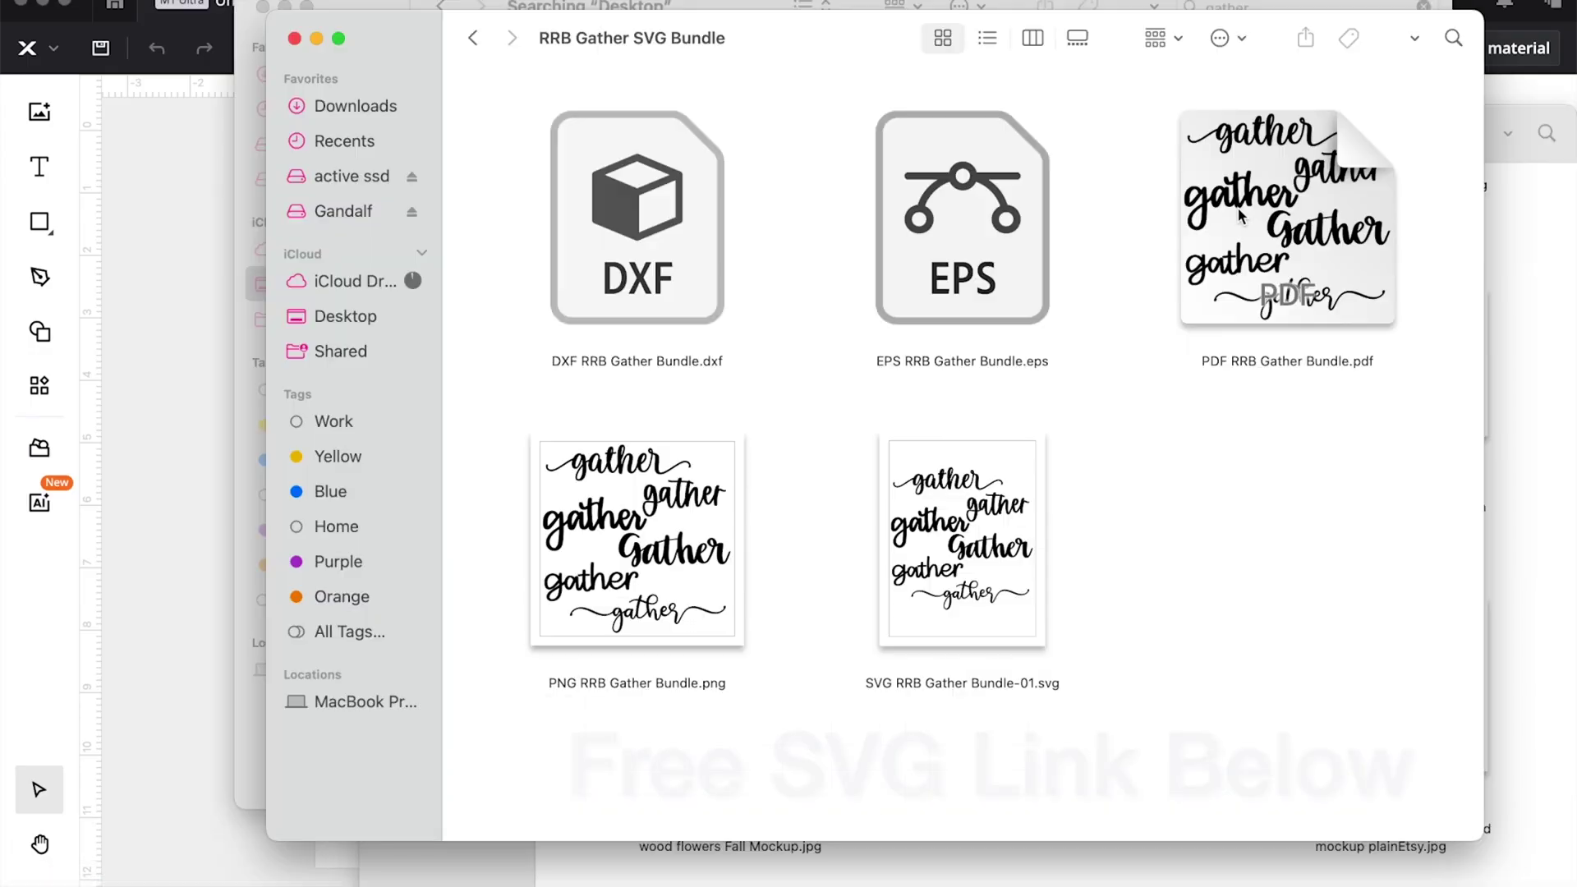
Drag SVG RRB Gather Bundle-01.svg from Finder onto the canvas, adding six gather designs
left_click_drag(985, 589, 140, 632)
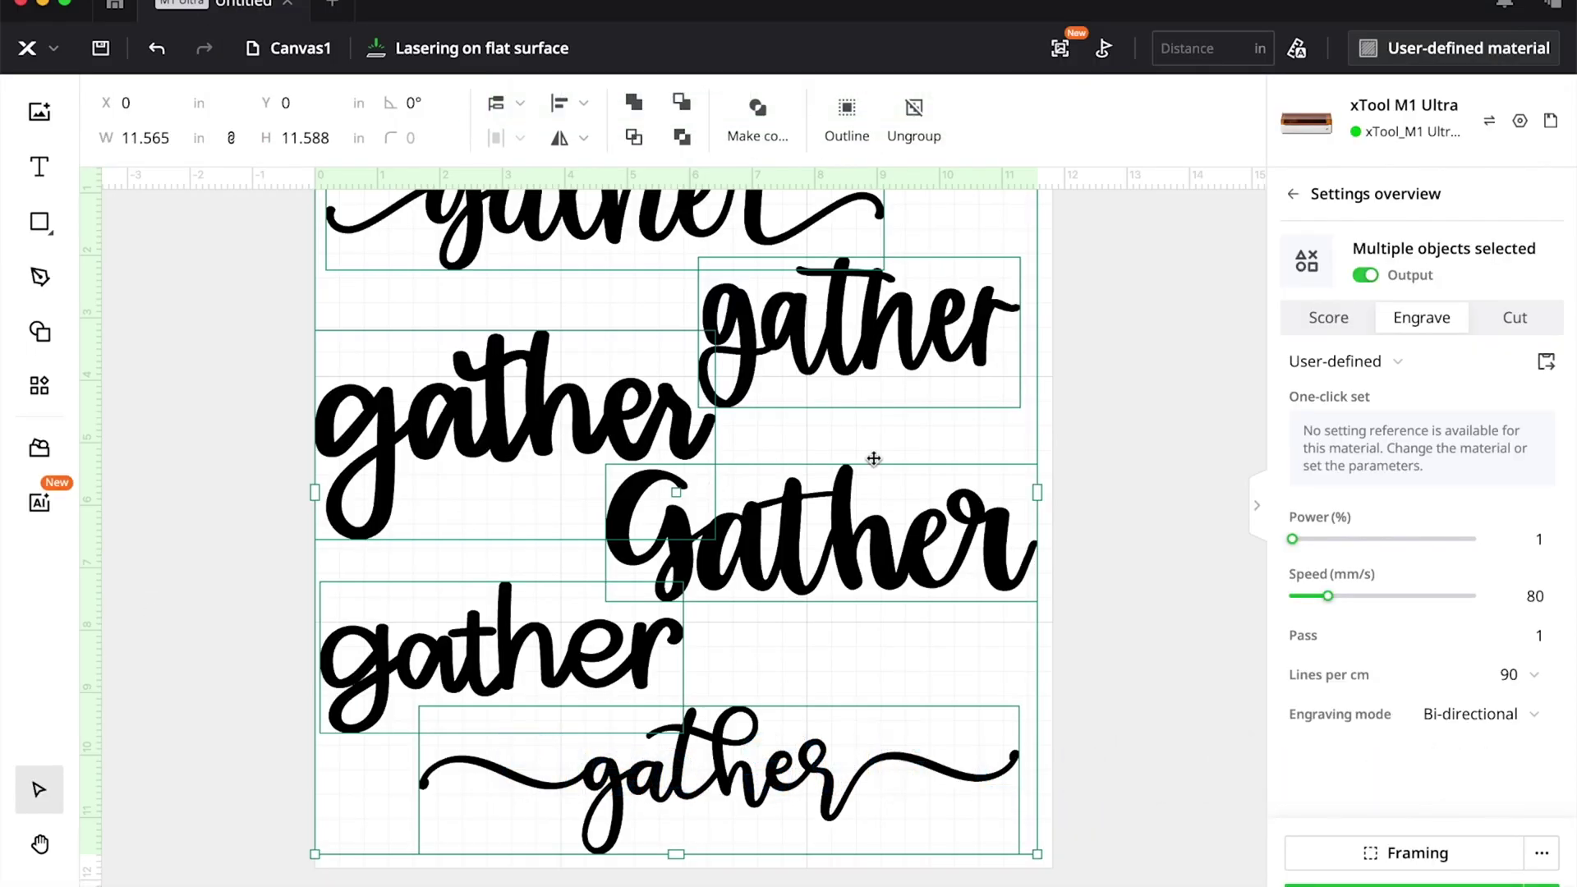
Ungroup the bundle, then group five extra gather words and lock and hide that group
left_click(926, 125)
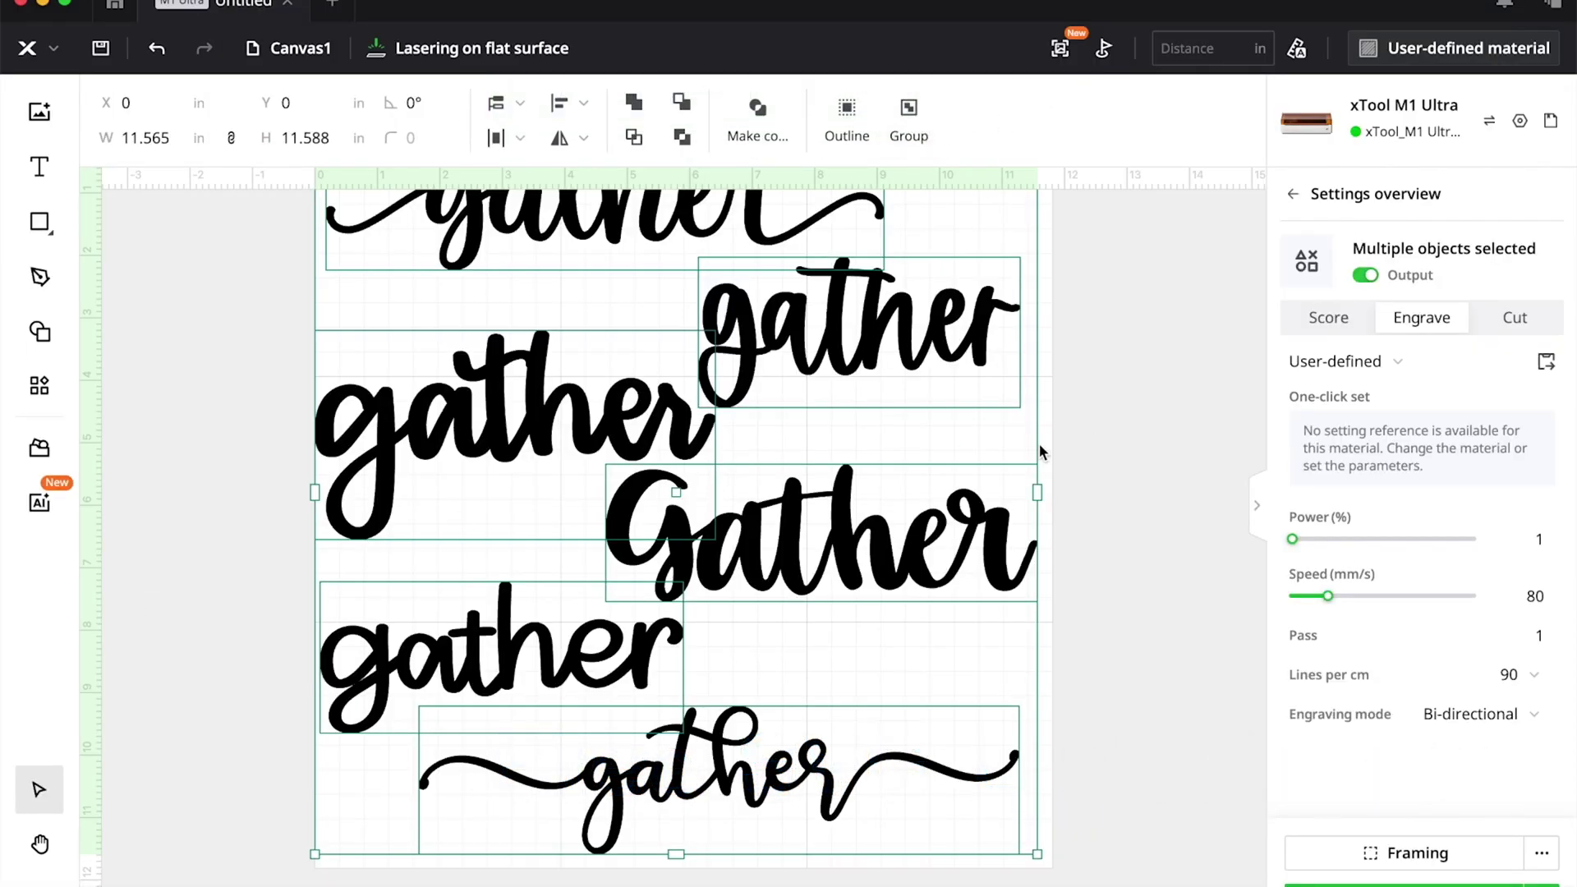
left_click(89, 534)
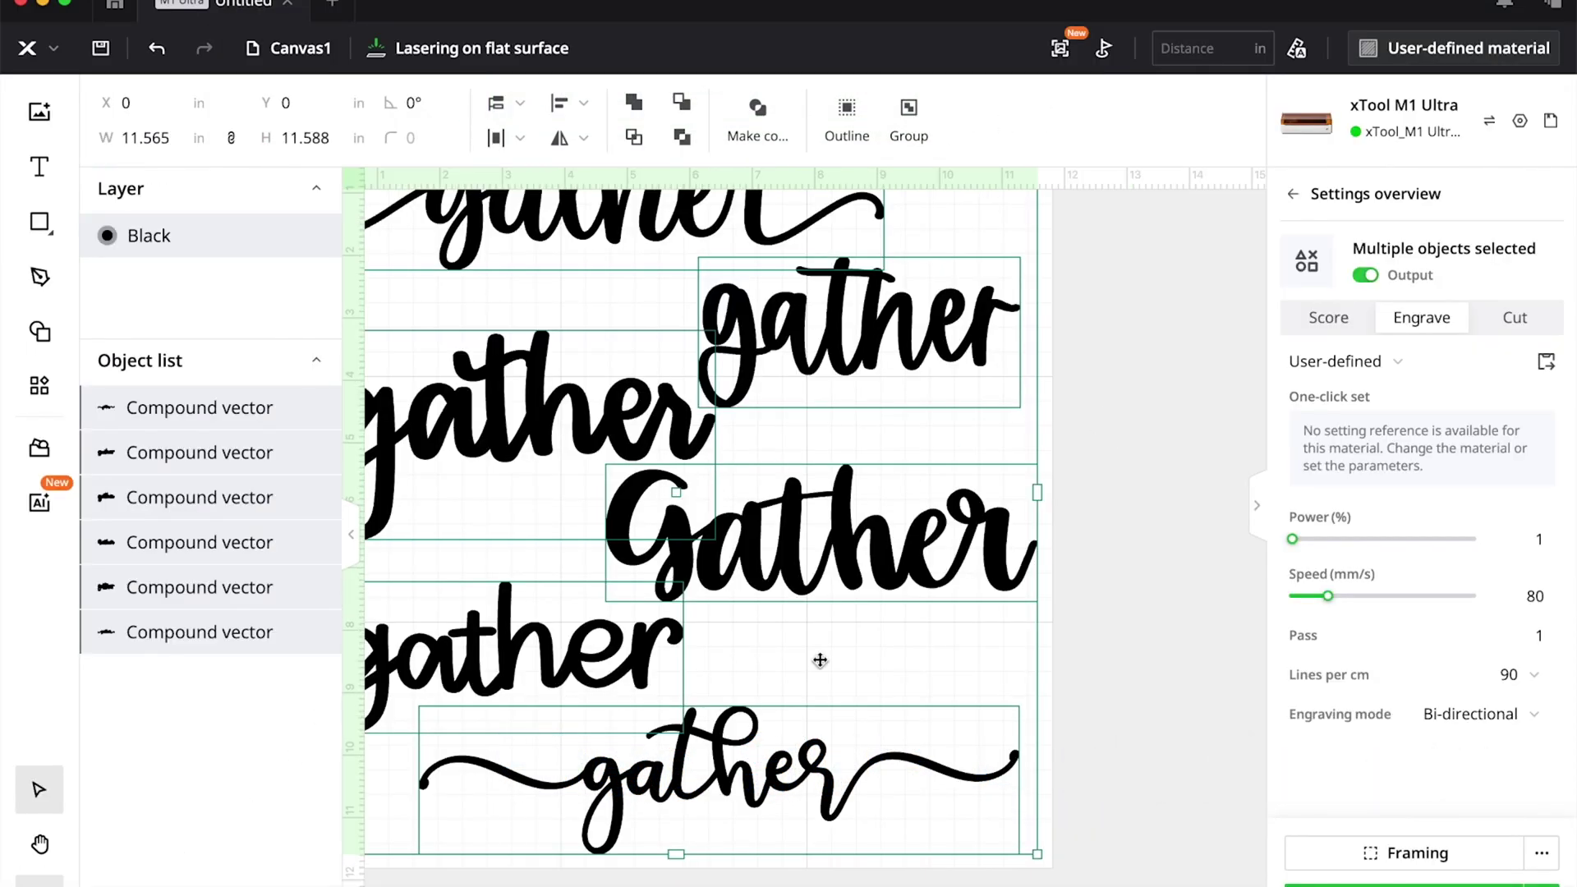
key("super+g")
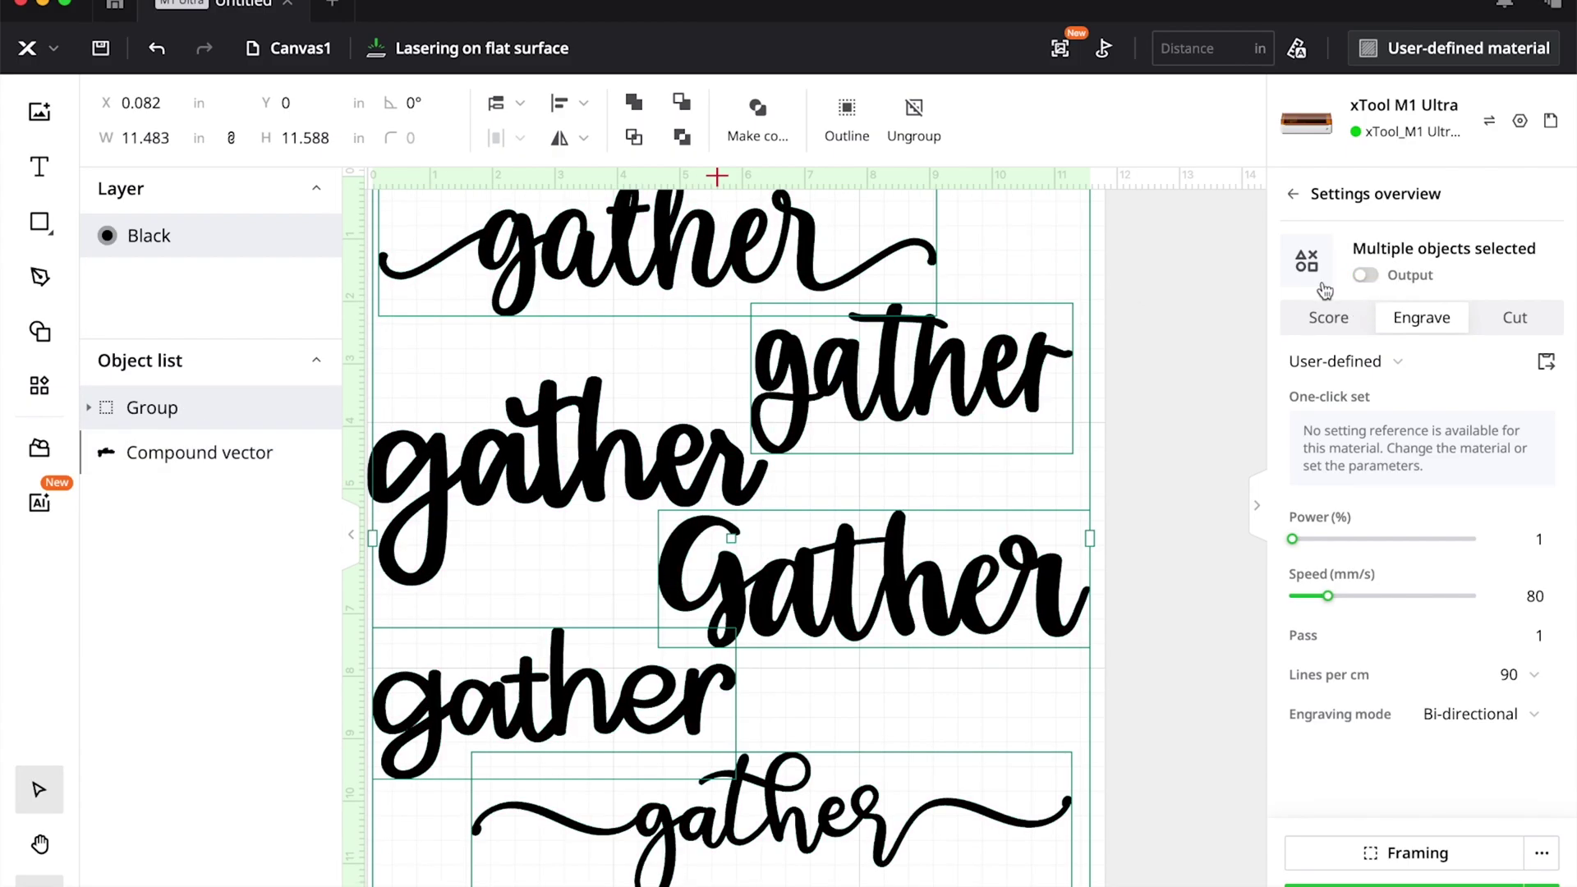
left_click(288, 409)
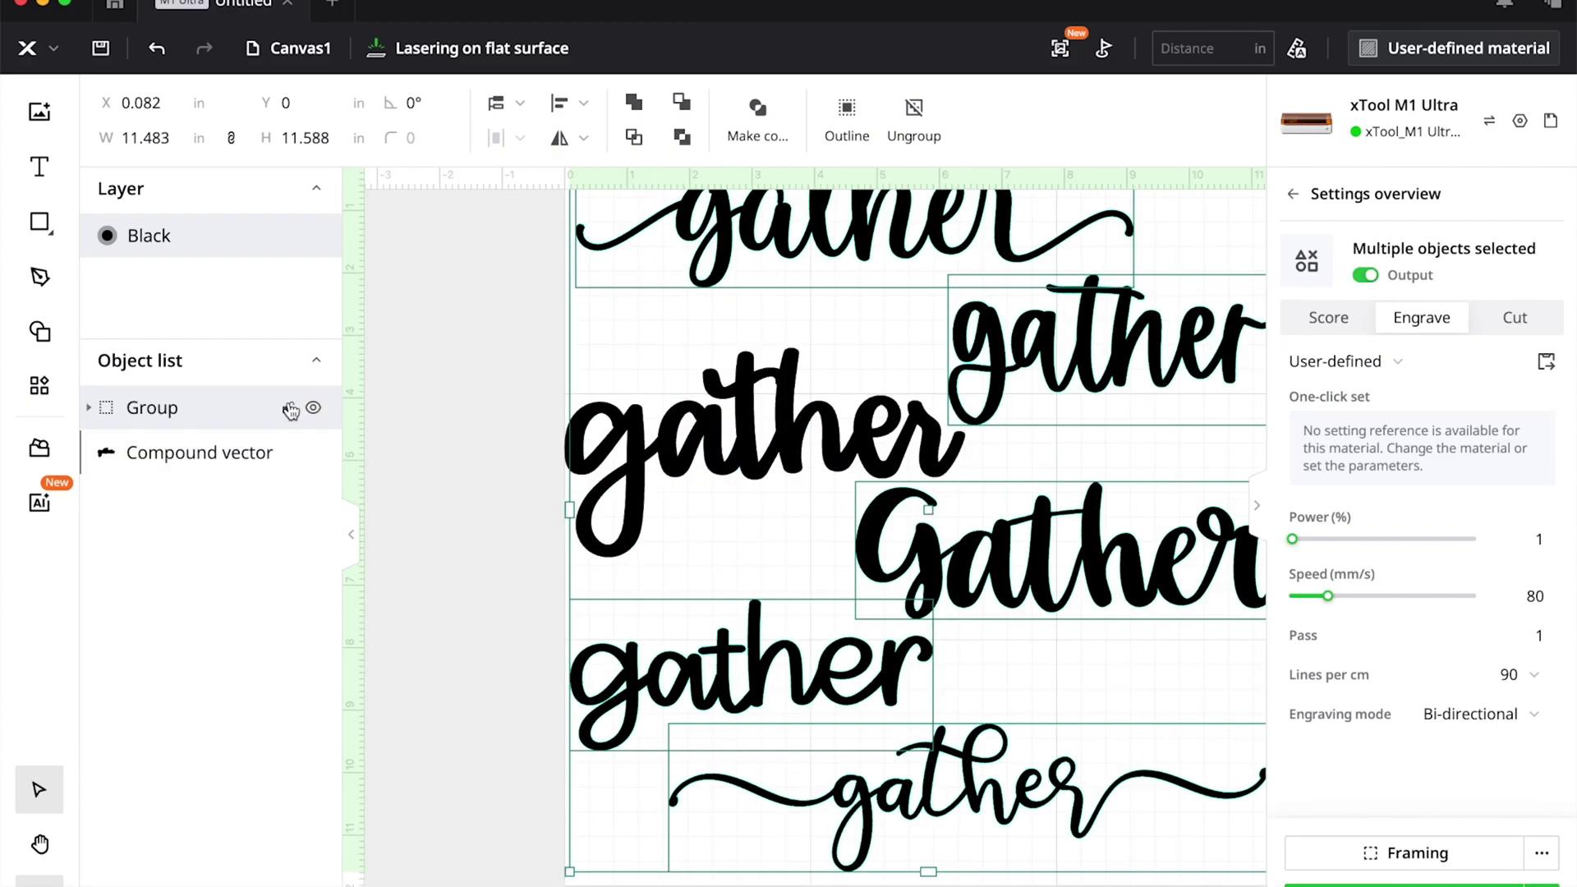
left_click(314, 408)
Select the remaining gather word and move it up and to the right
left_click(1125, 444)
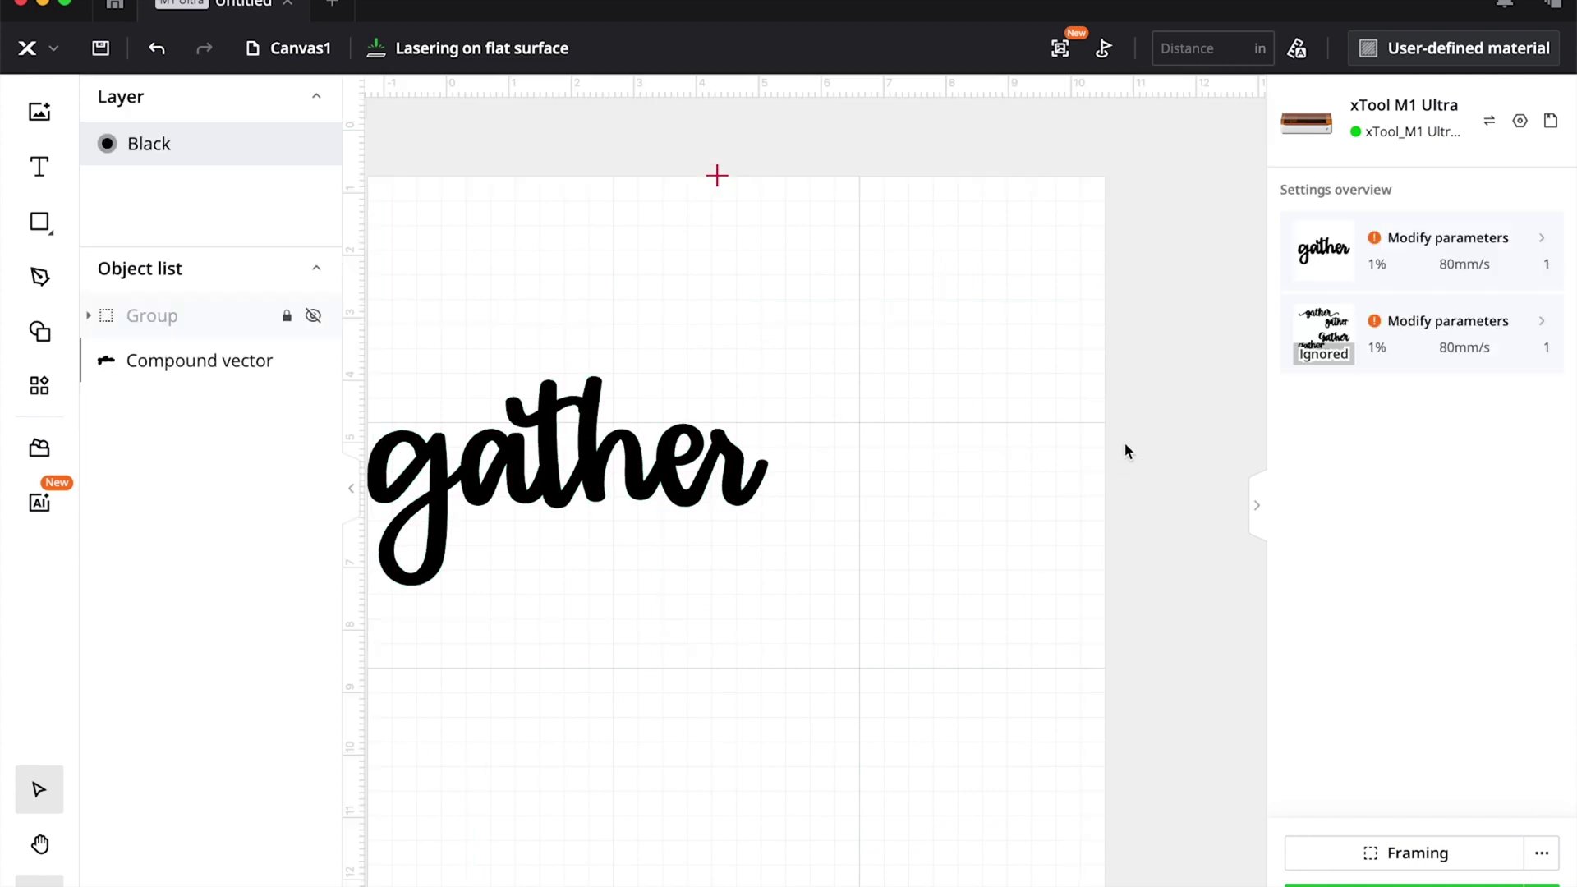
left_click(676, 437)
left_click_drag(677, 437, 767, 335)
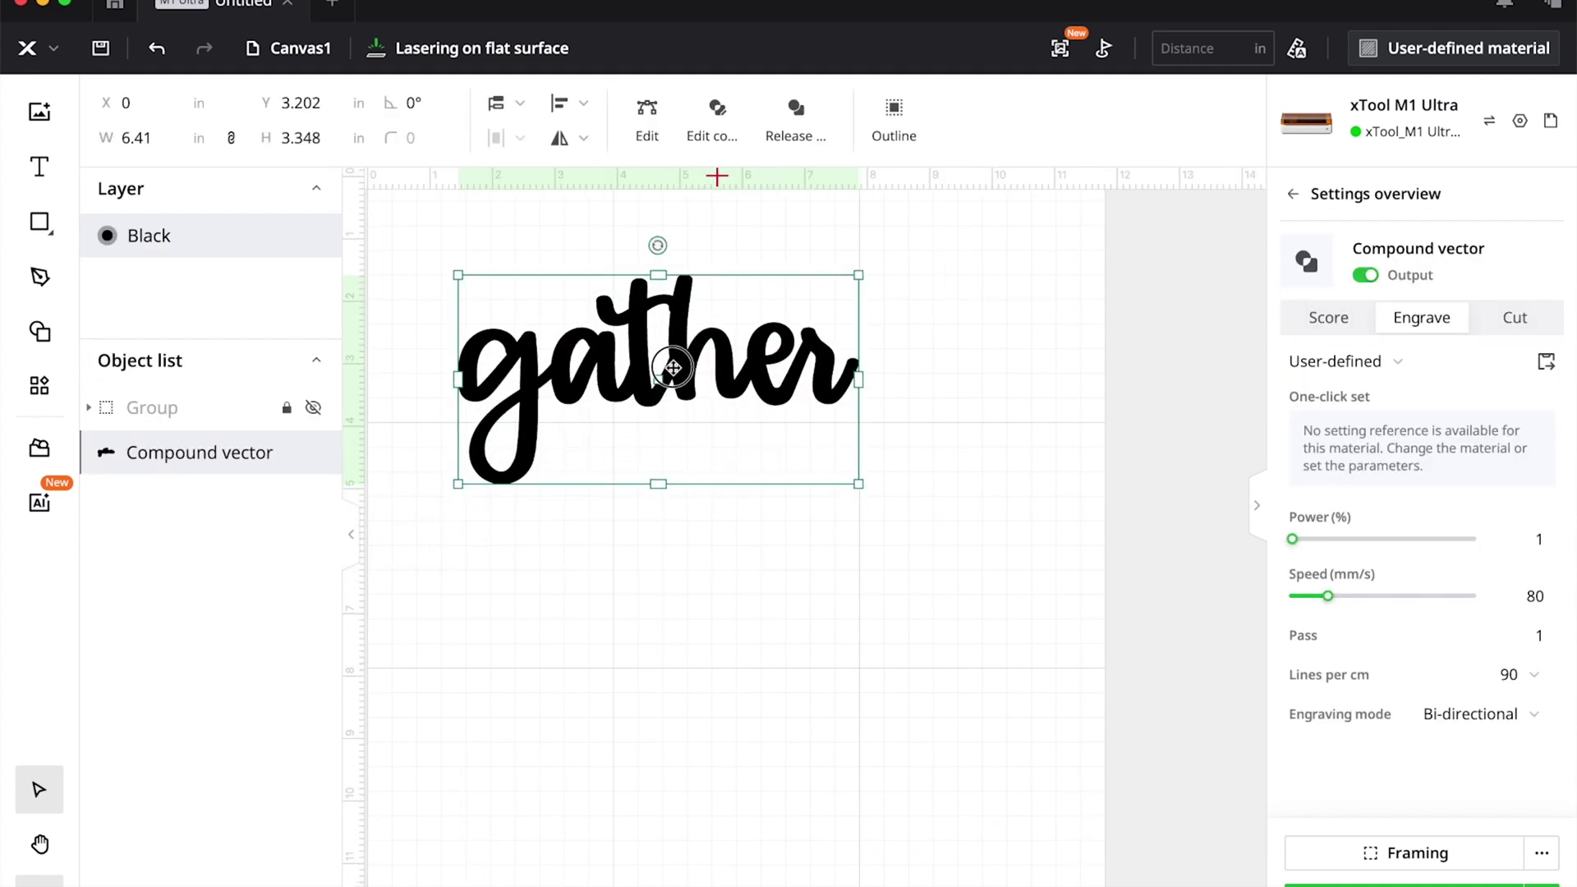
Resize the gather word to 4.5 in wide
double_click(171, 145)
type("4.5")
key("Return")
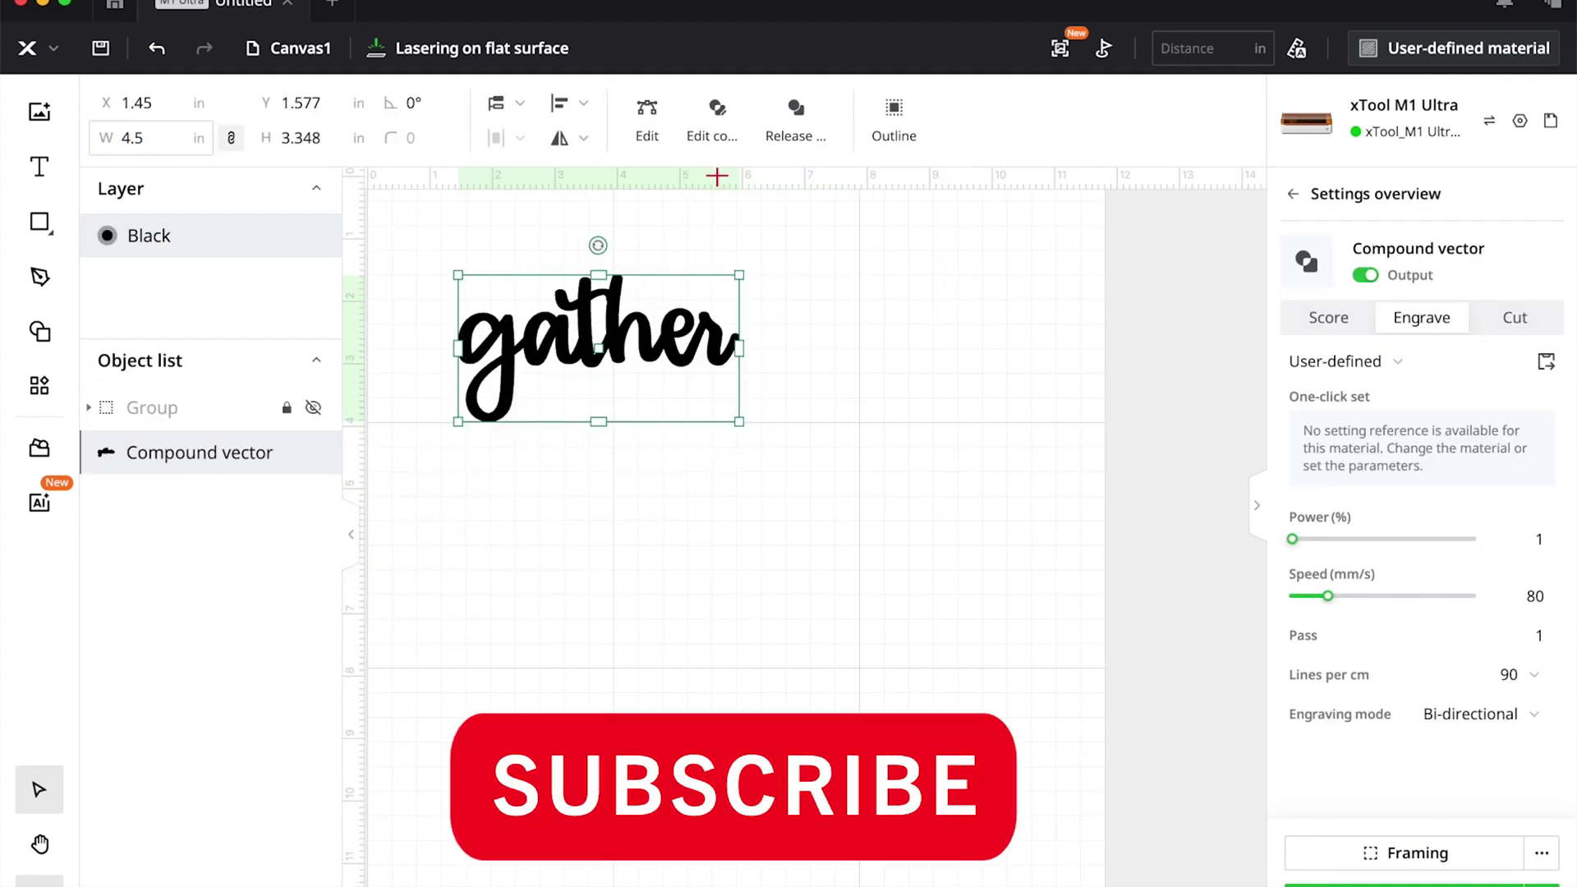
Draw a tall thin stick rectangle below the word and set it to Cut
left_click(41, 220)
left_click(144, 254)
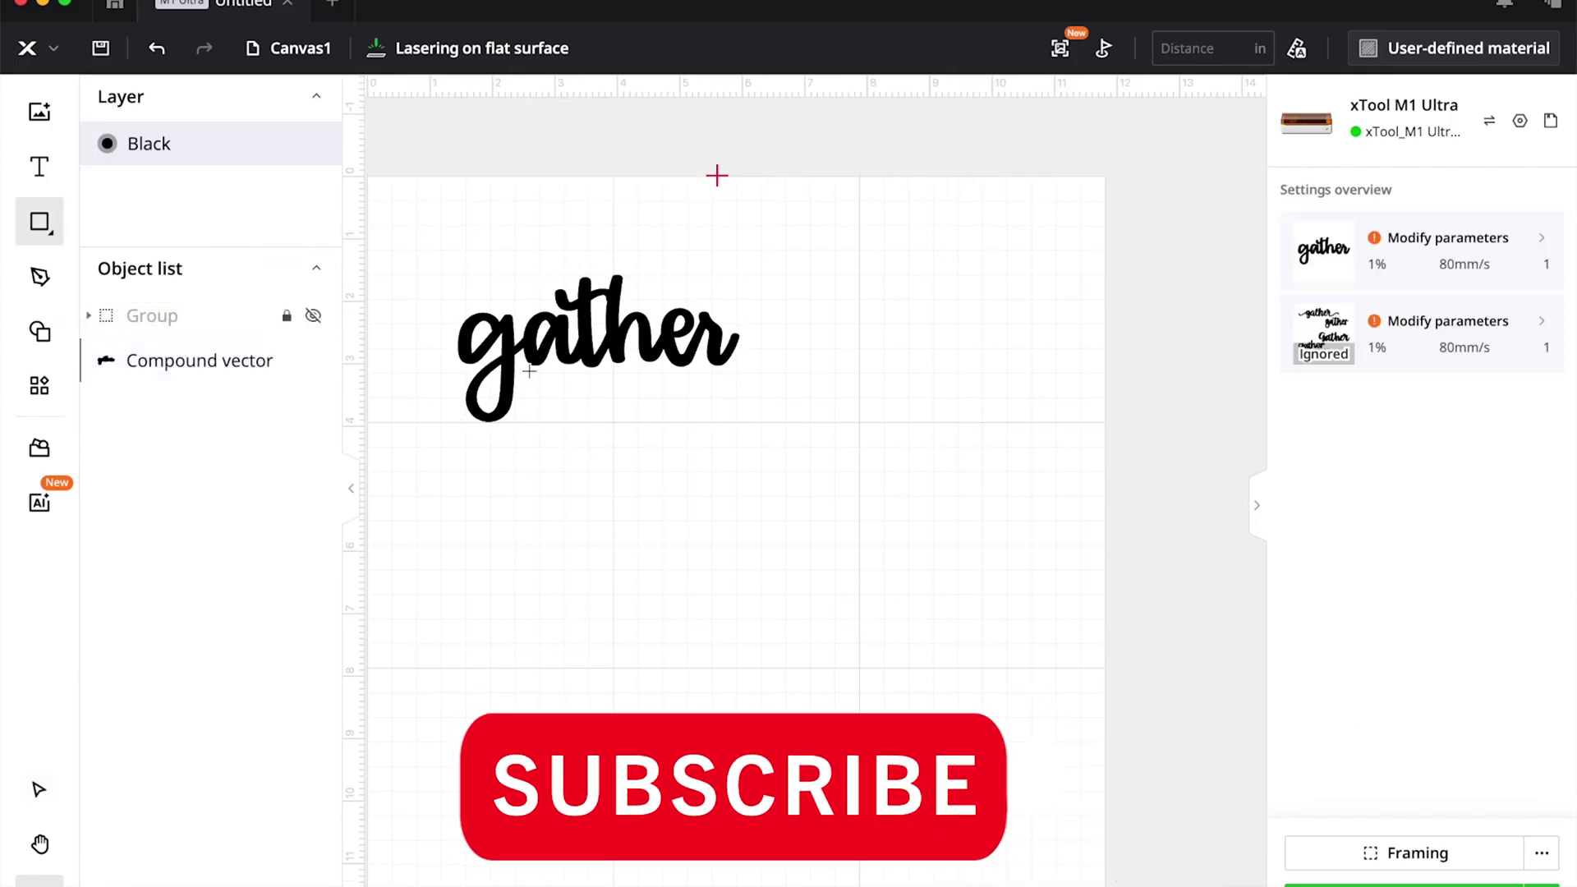
mouse_move(569, 384)
left_mouse_down()
mouse_move(595, 883)
mouse_move(584, 835)
mouse_move(589, 851)
left_mouse_up()
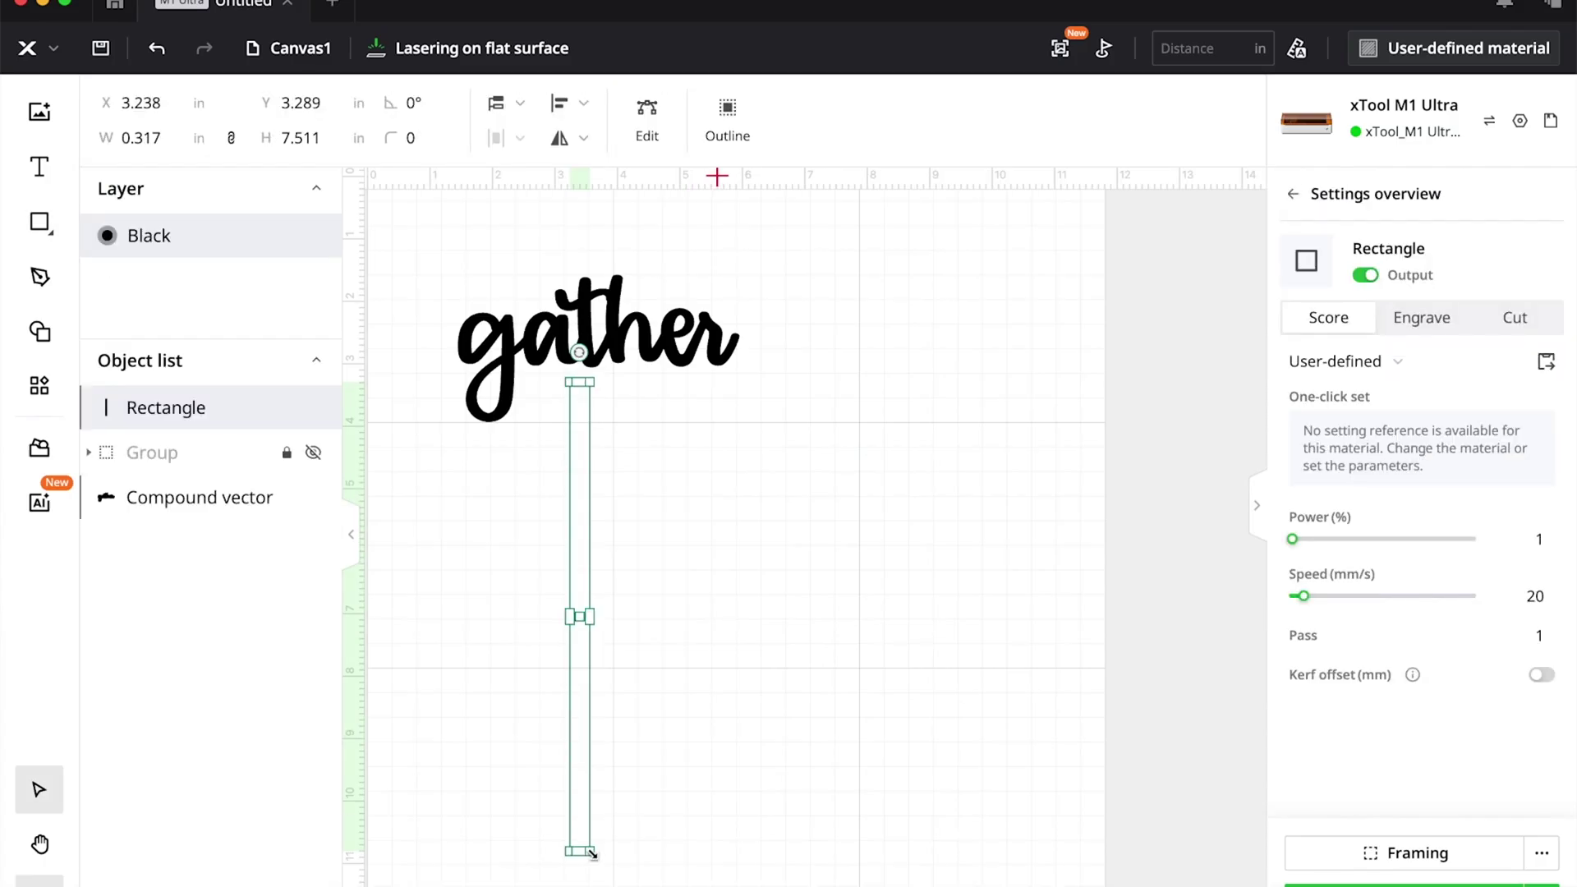
left_click(1548, 316)
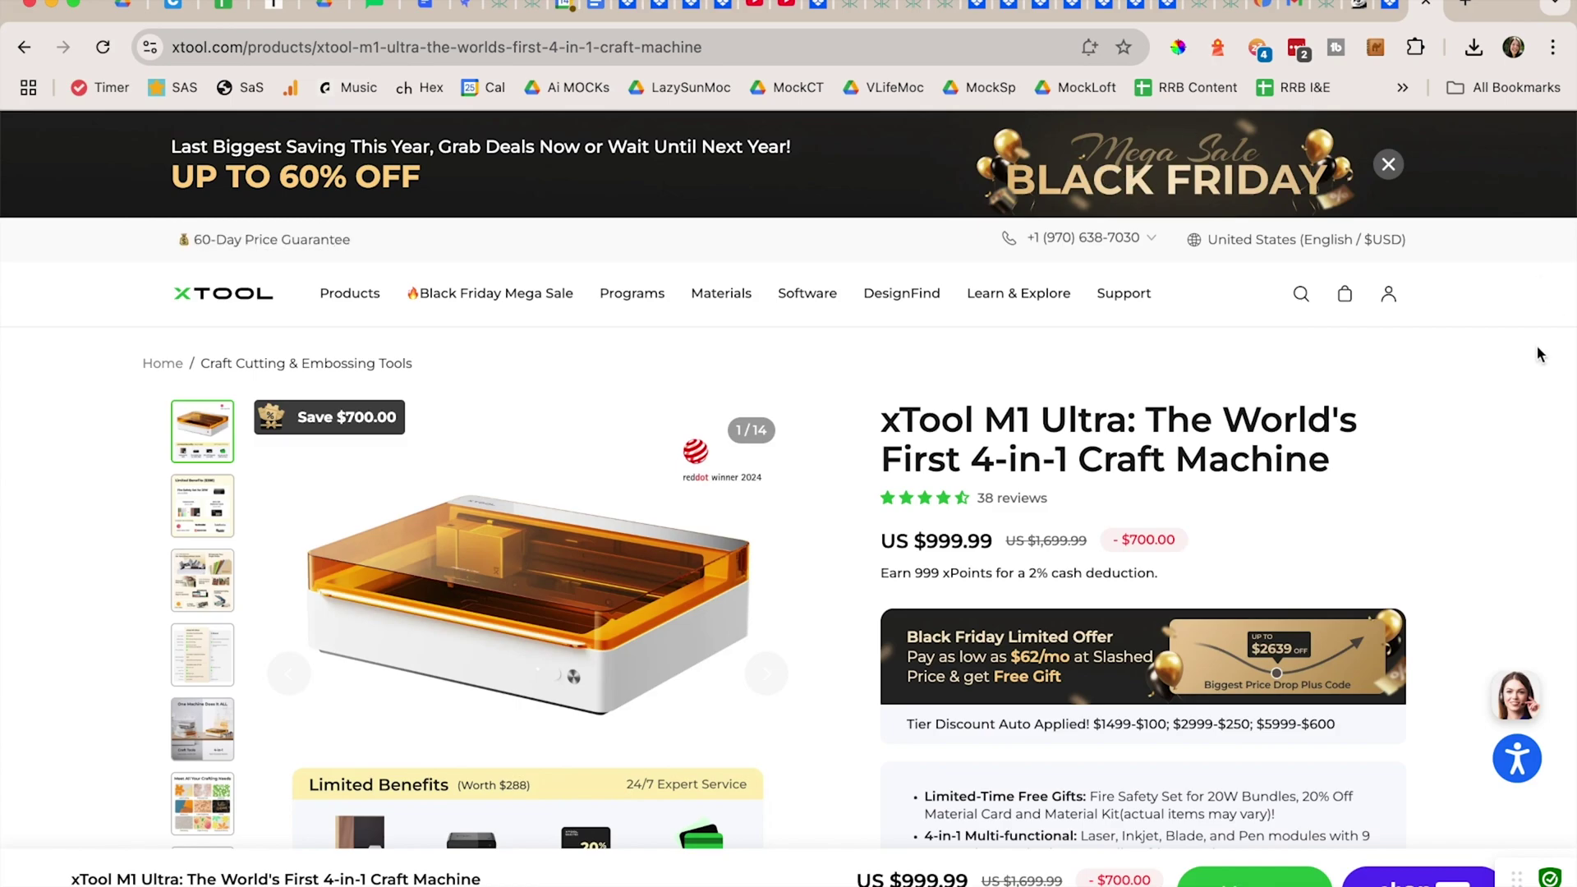
Scroll down to the Package options and pick the 10W Deluxe Bundle
scroll(1505, 484, "down", 2)
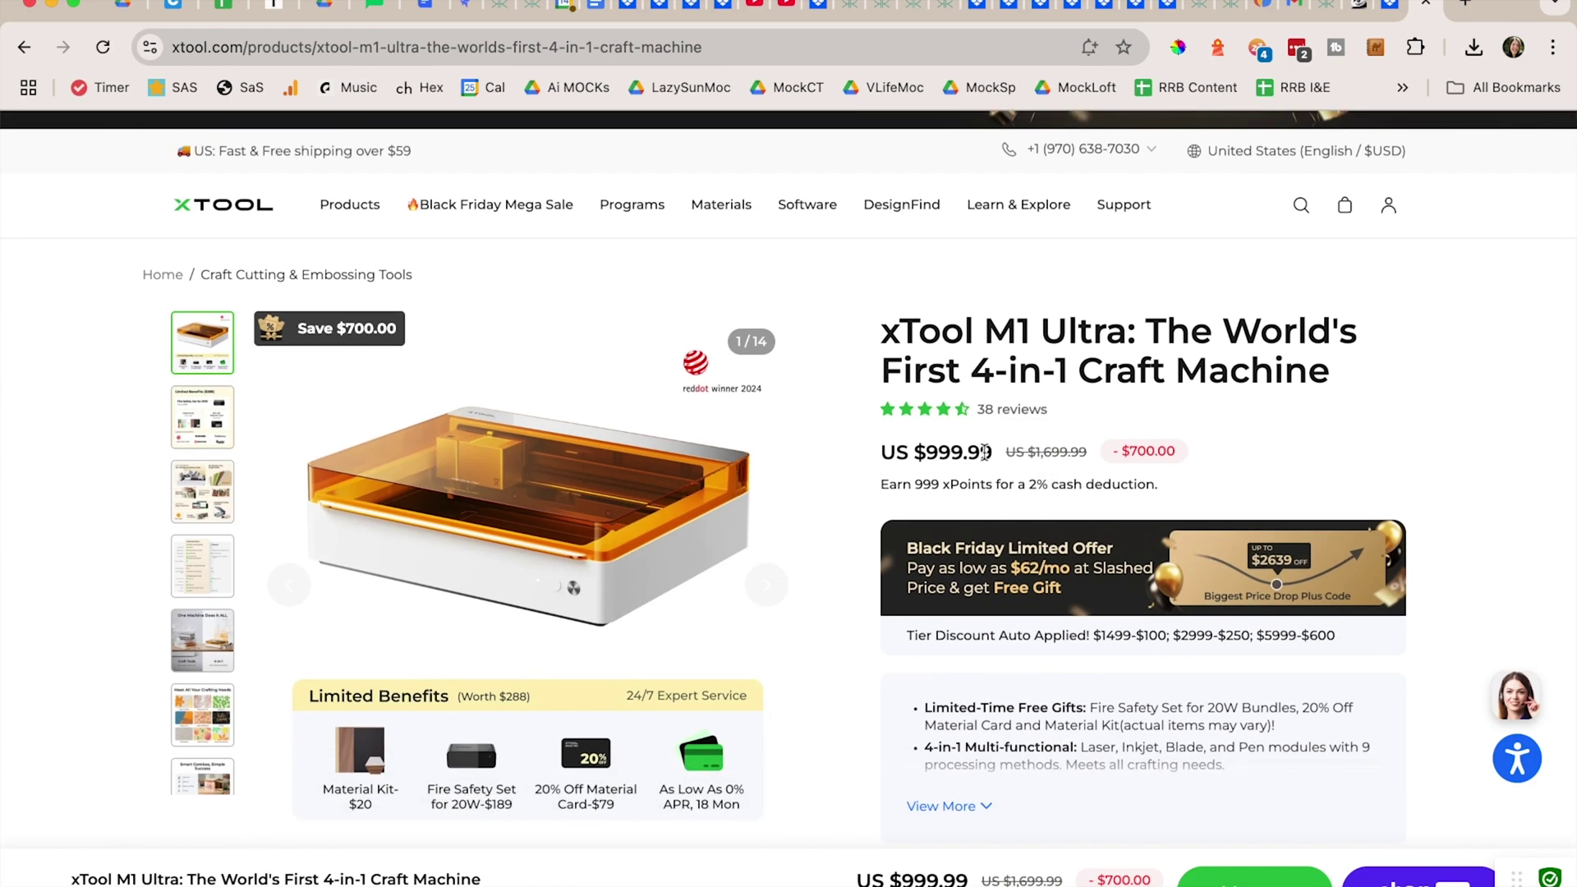
scroll(1470, 516, "down", 5)
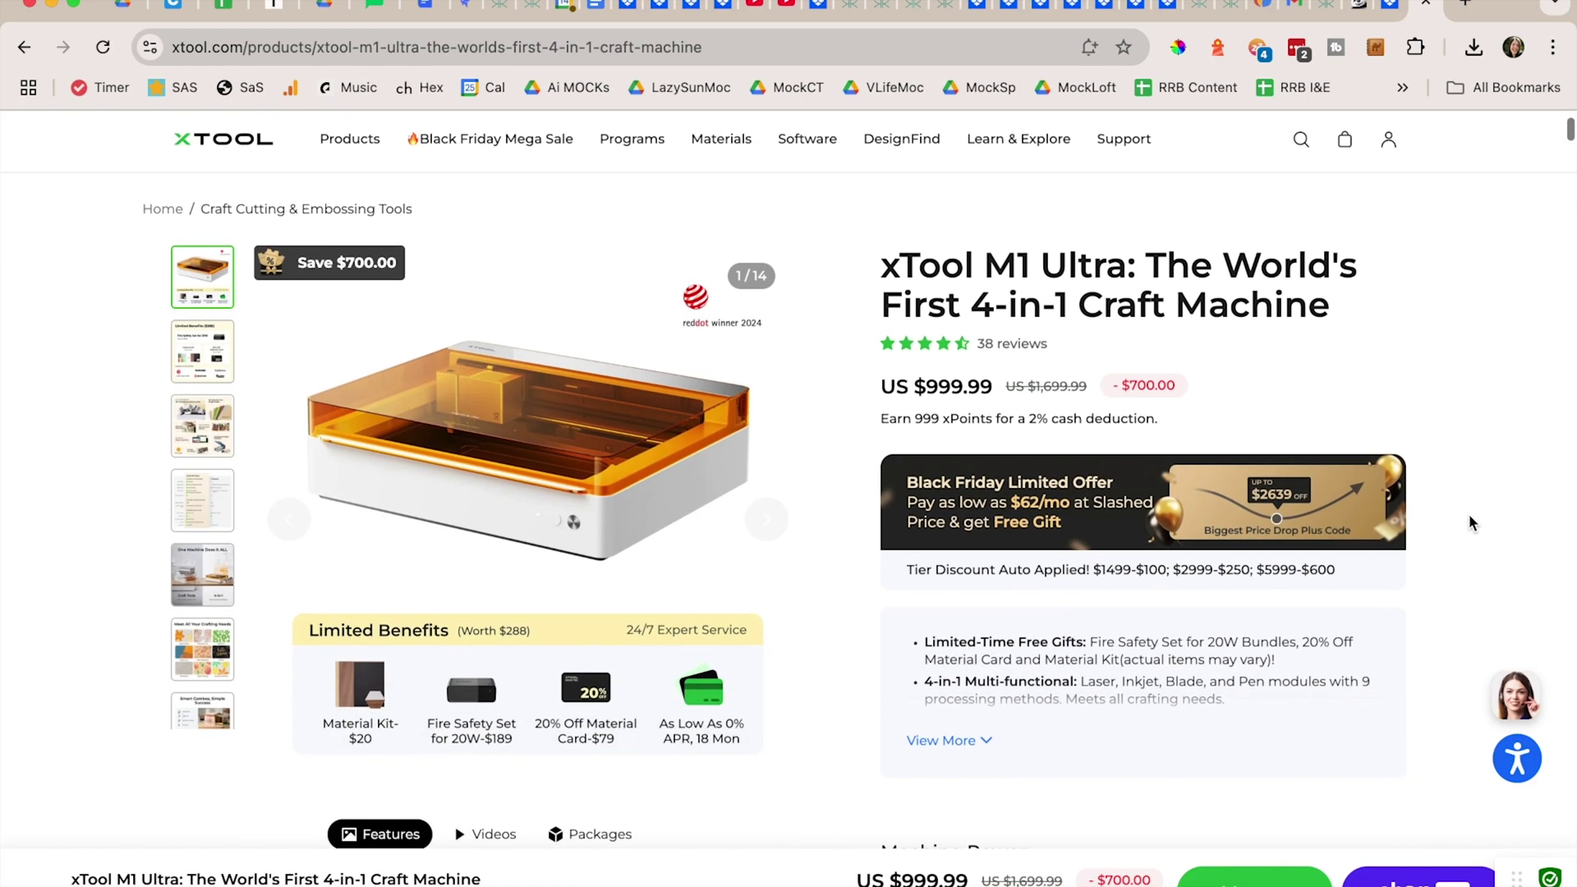
scroll(1468, 514, "down", 3)
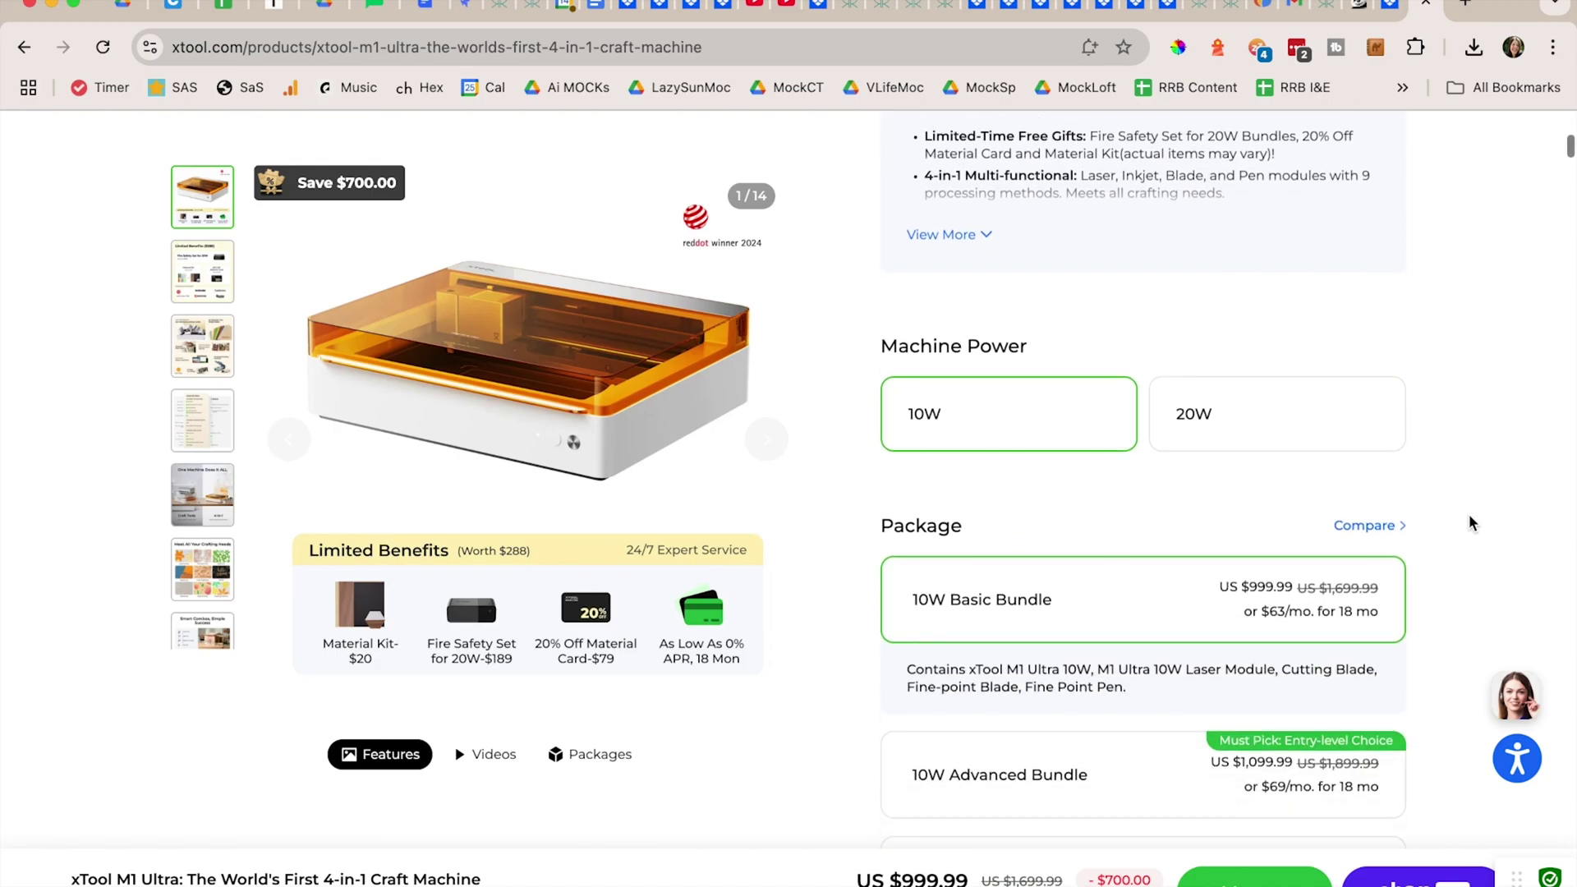
scroll(976, 419, "down", 3)
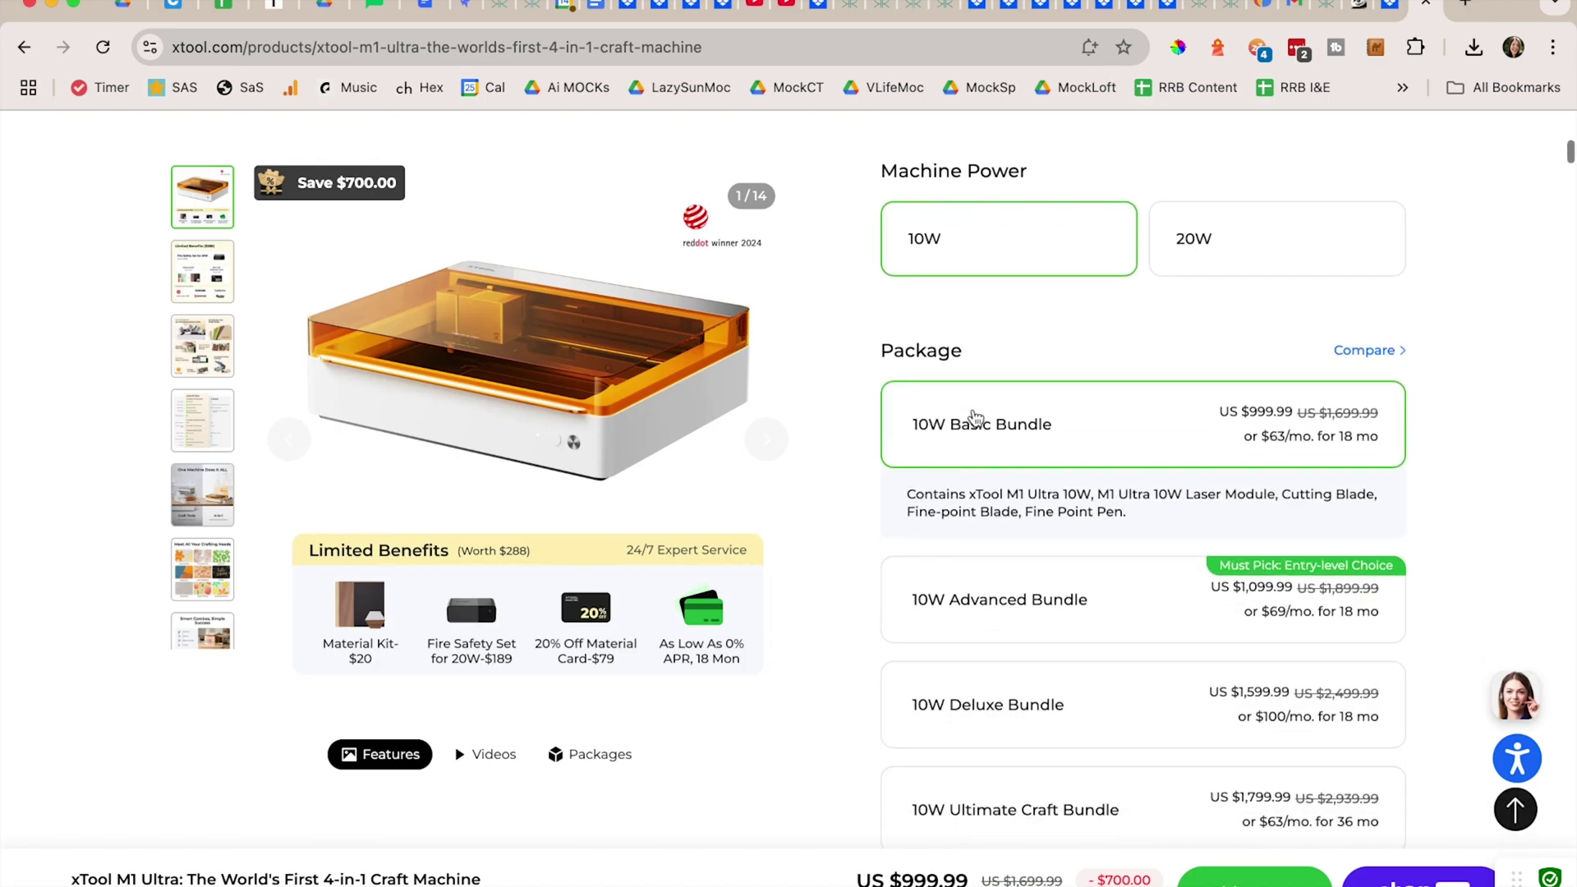
scroll(968, 651, "down", 3)
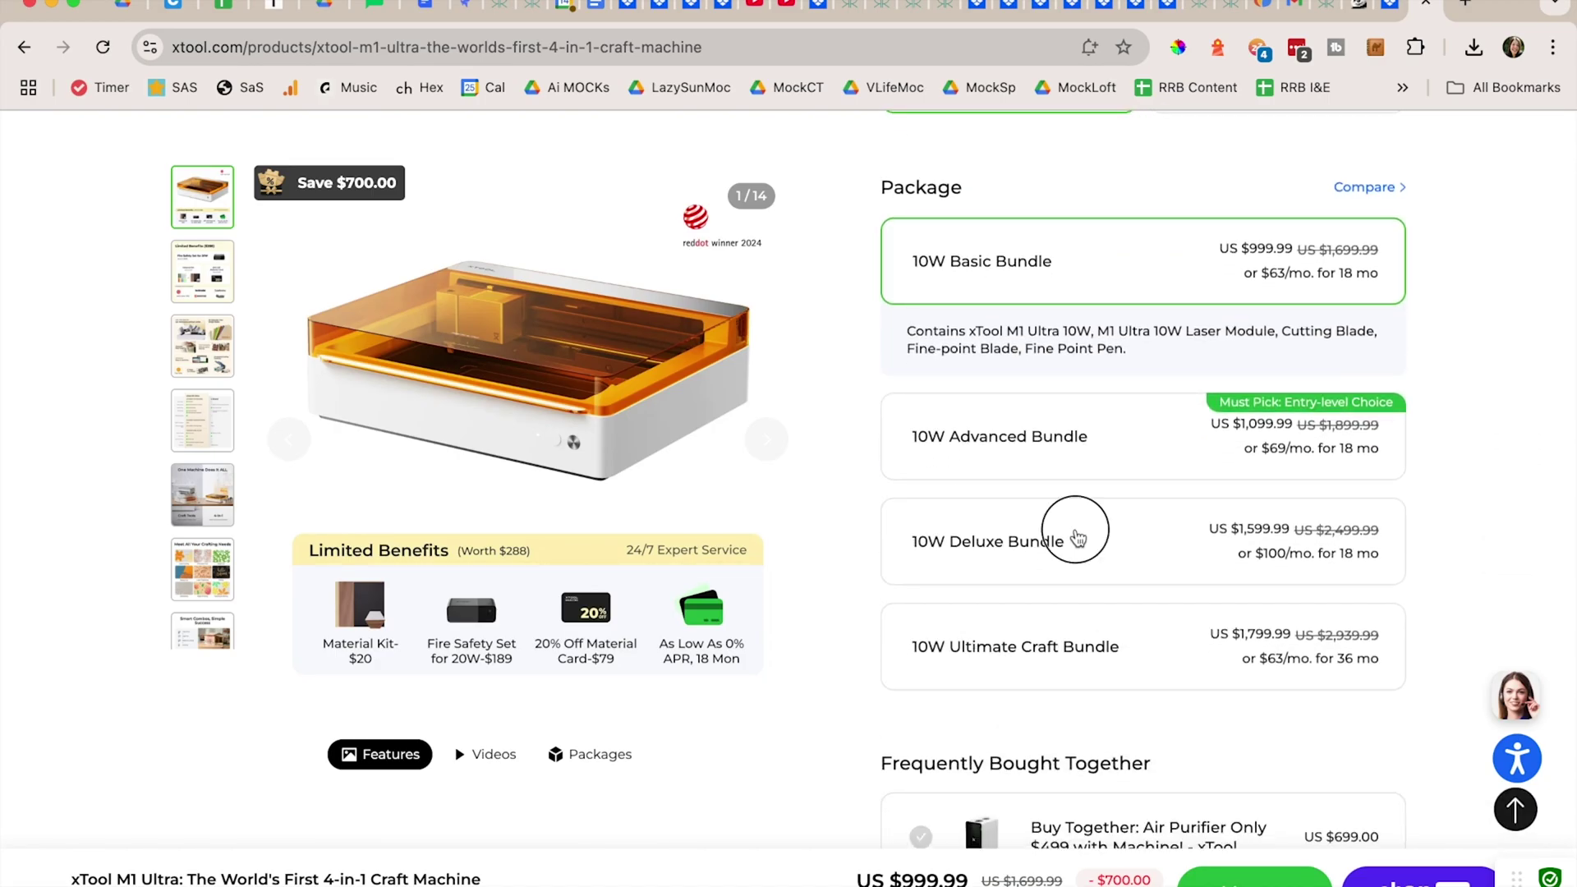
left_click(1076, 536)
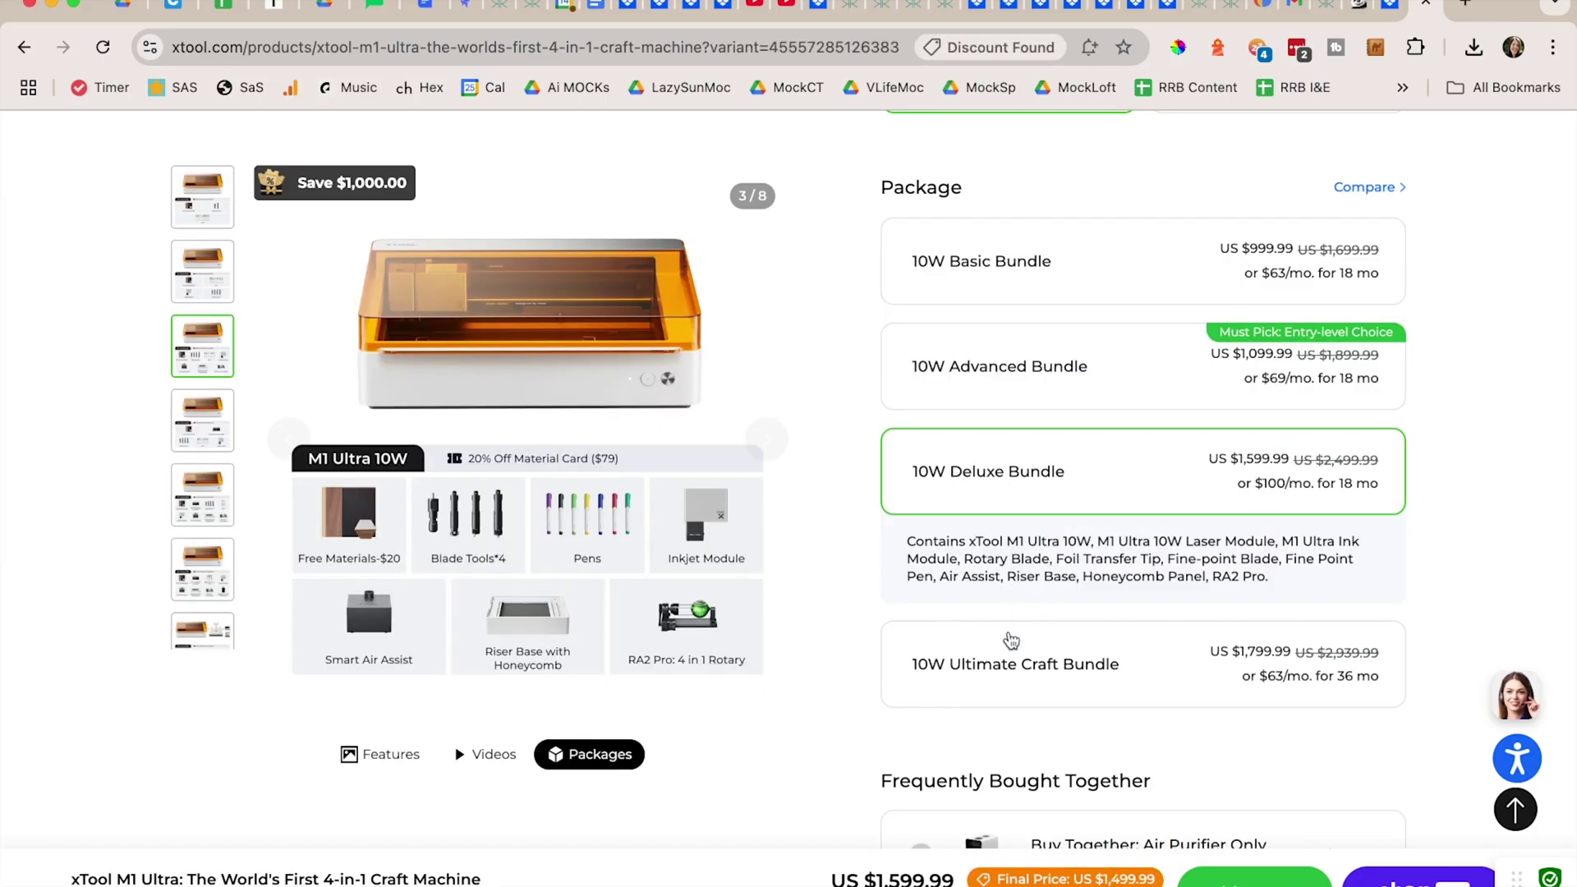
Compare the 10W Ultimate Craft Bundle, return to 10W Deluxe, and scroll further down
left_click(1012, 678)
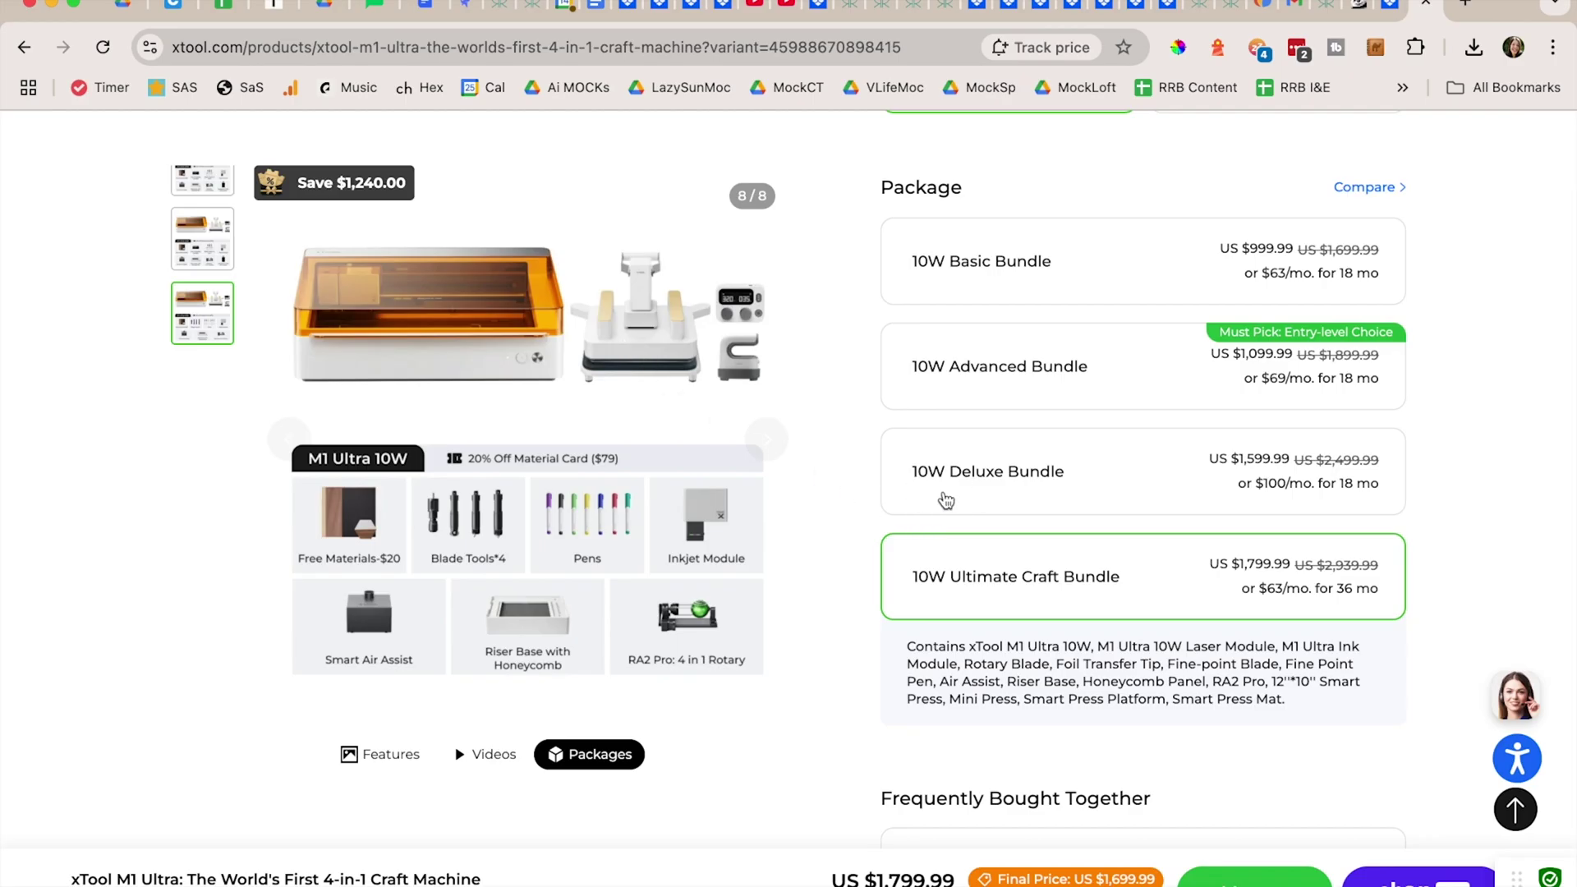
left_click(946, 501)
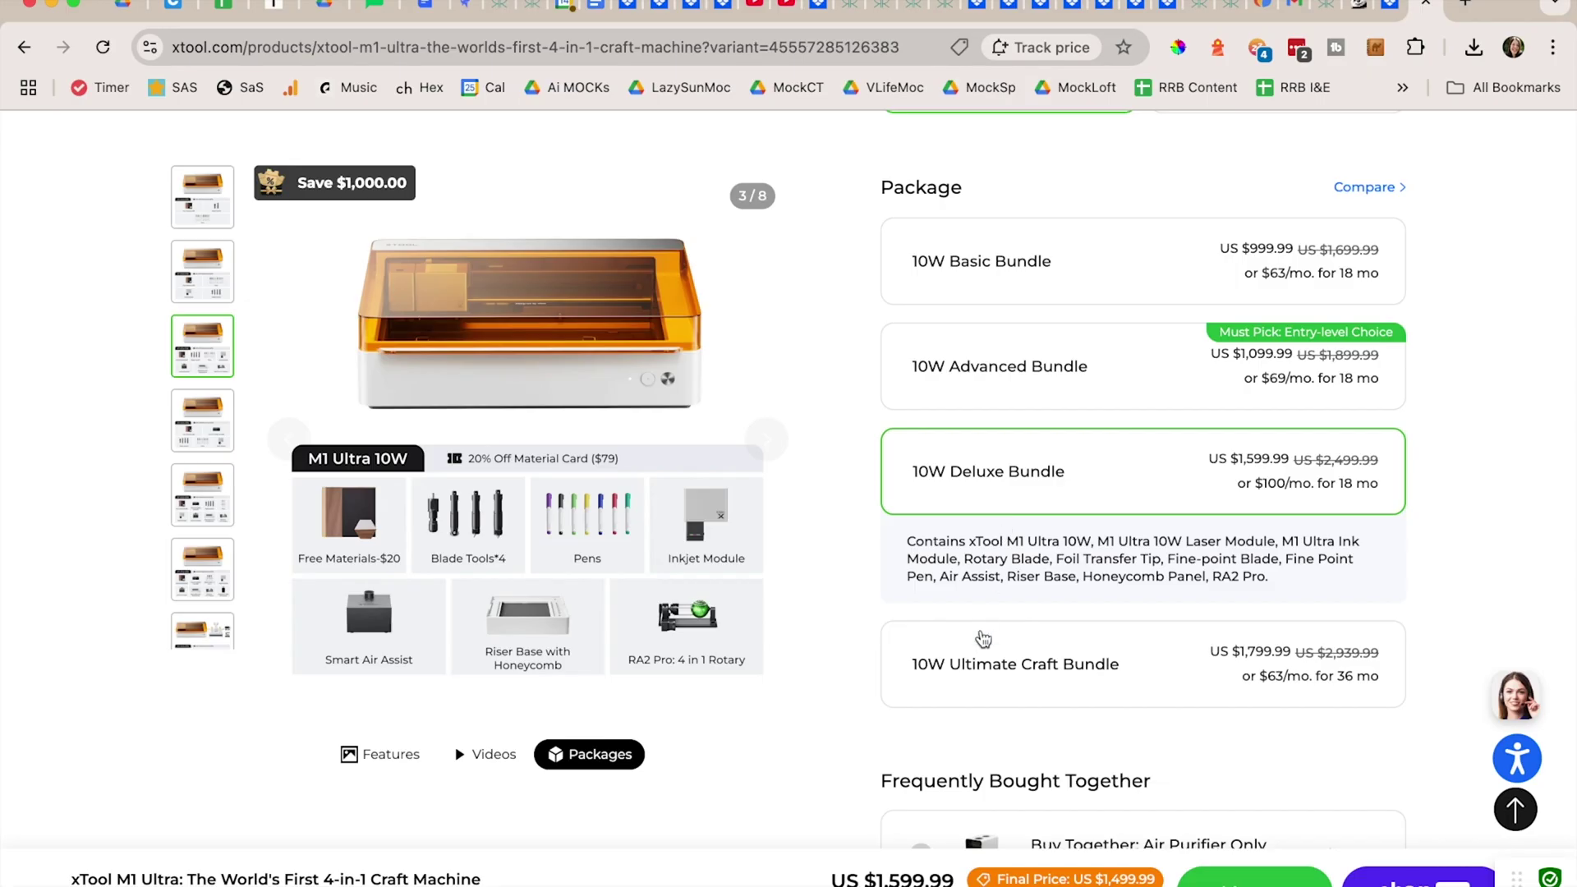
scroll(983, 639, "down", 6)
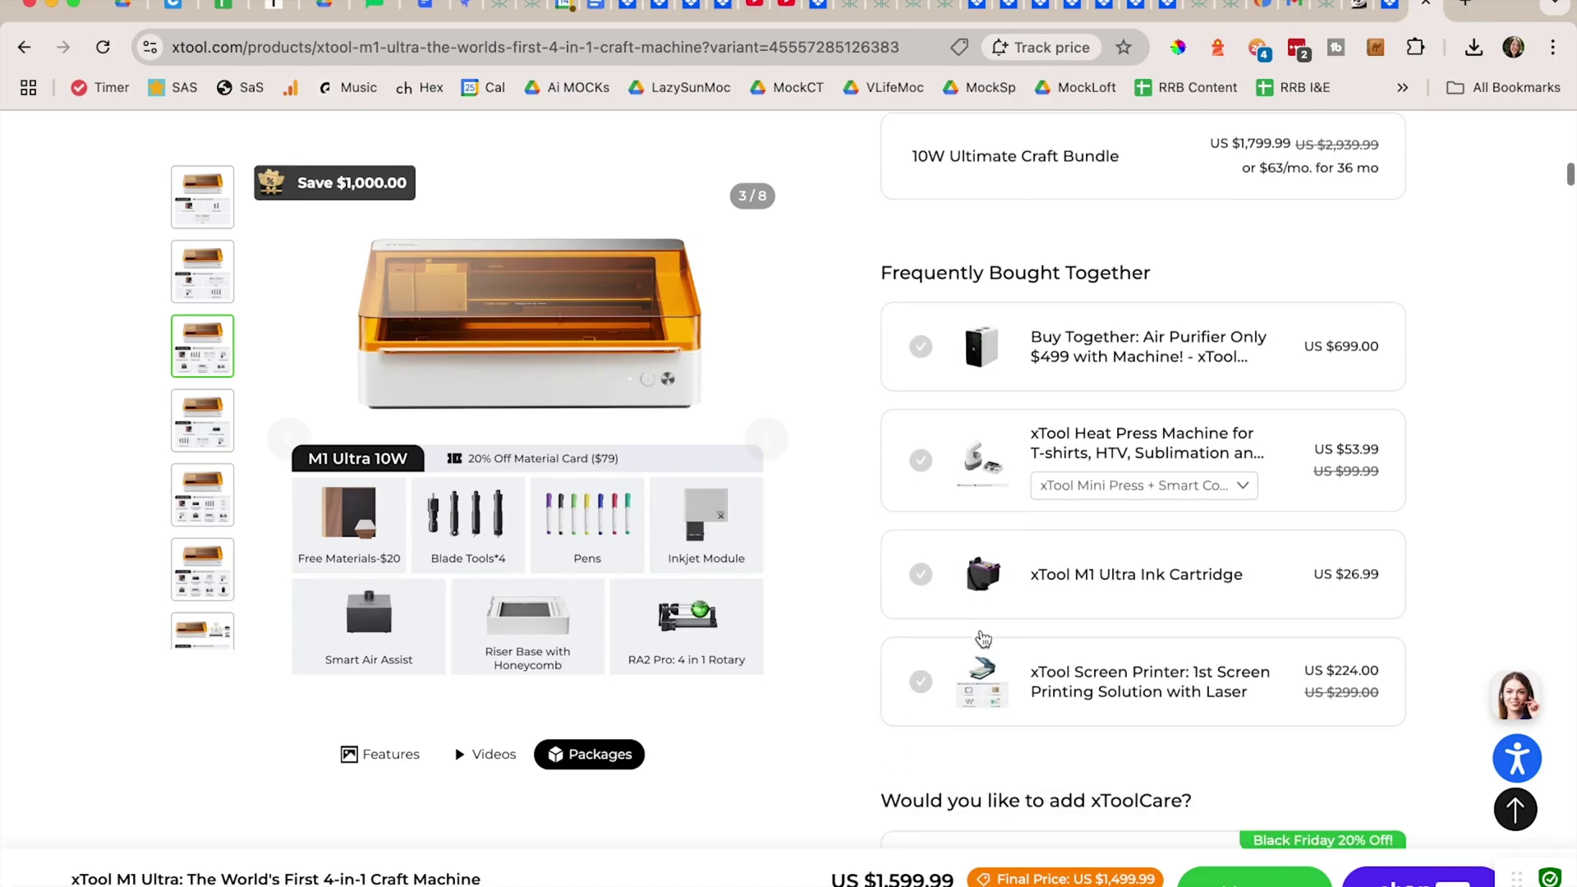
scroll(983, 639, "down", 1)
scroll(701, 830, "down", 1)
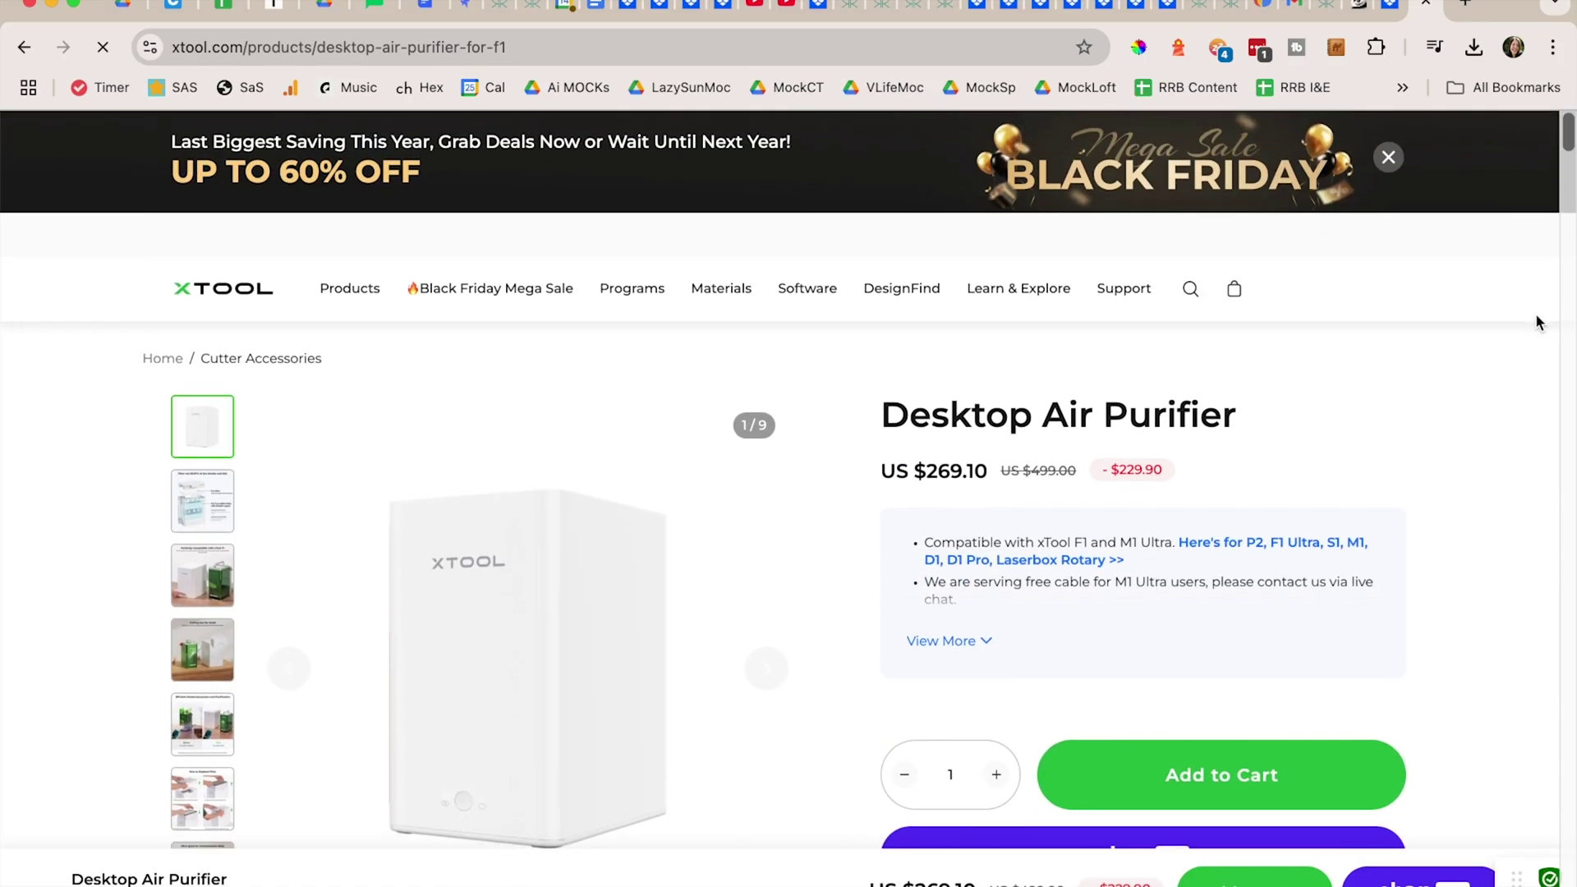
Browse the purifier photos, including the smoke extraction comparison and filter replacement instructions
scroll(1535, 313, "down", 3)
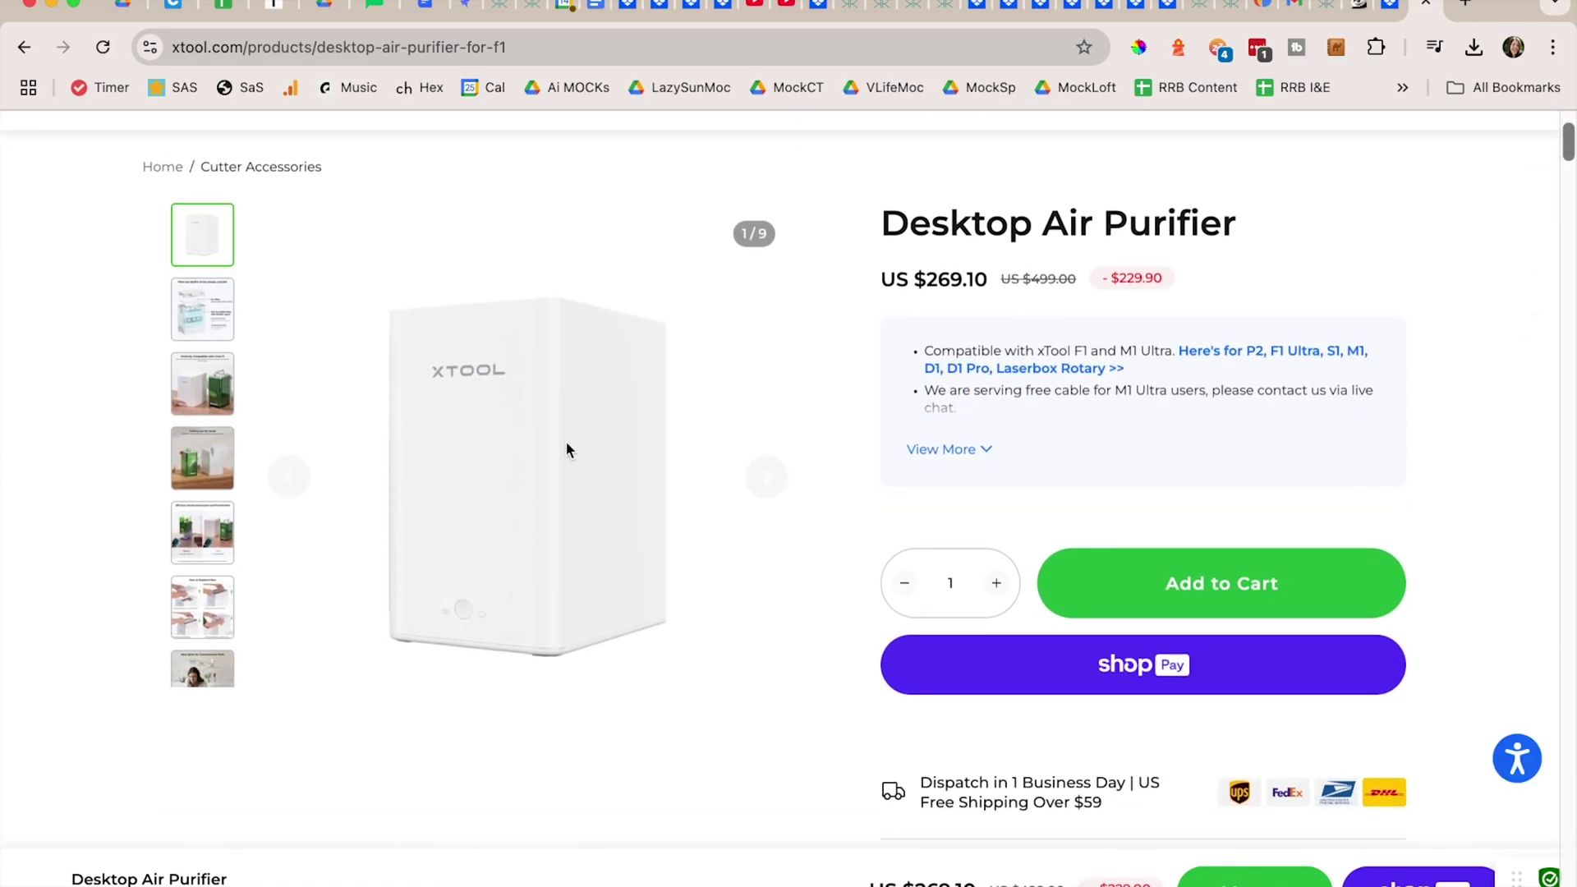
left_click(204, 388)
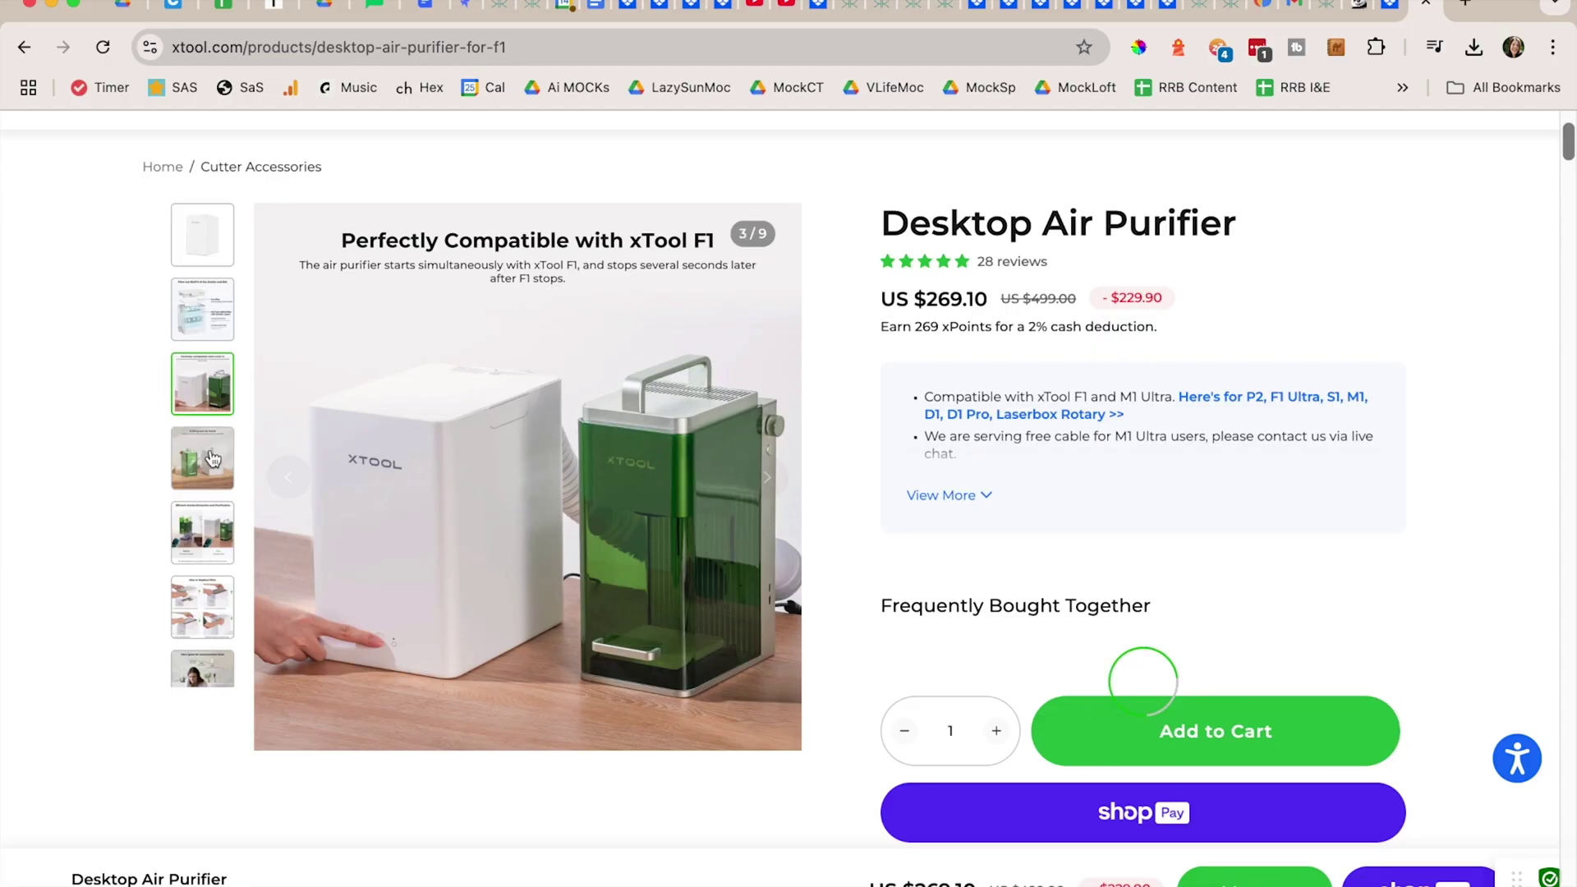
left_click(212, 466)
left_click(207, 535)
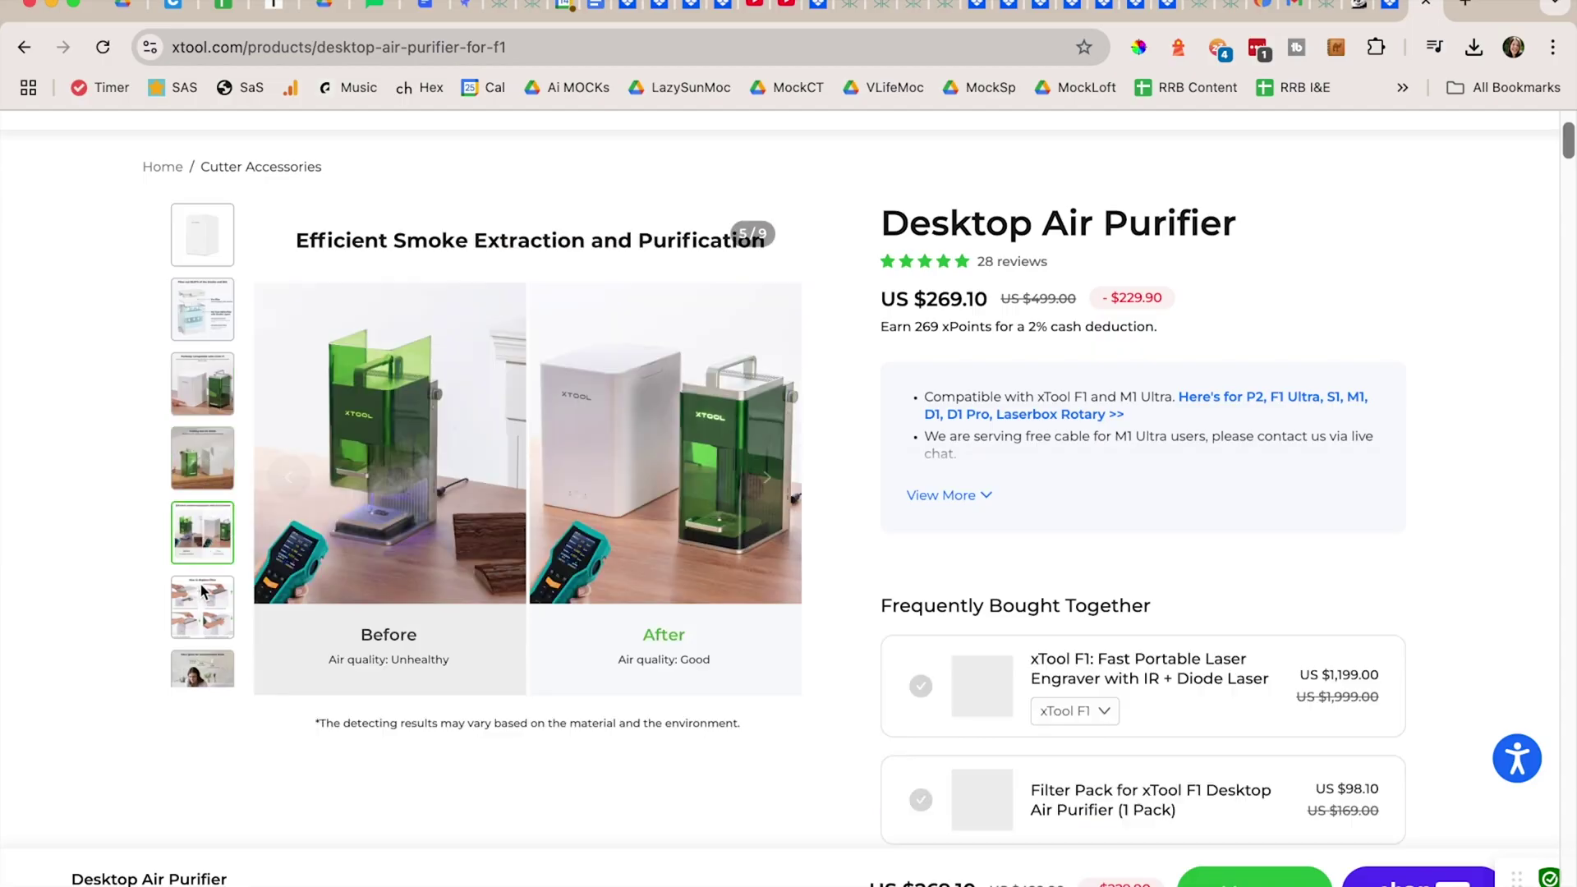
left_click(205, 597)
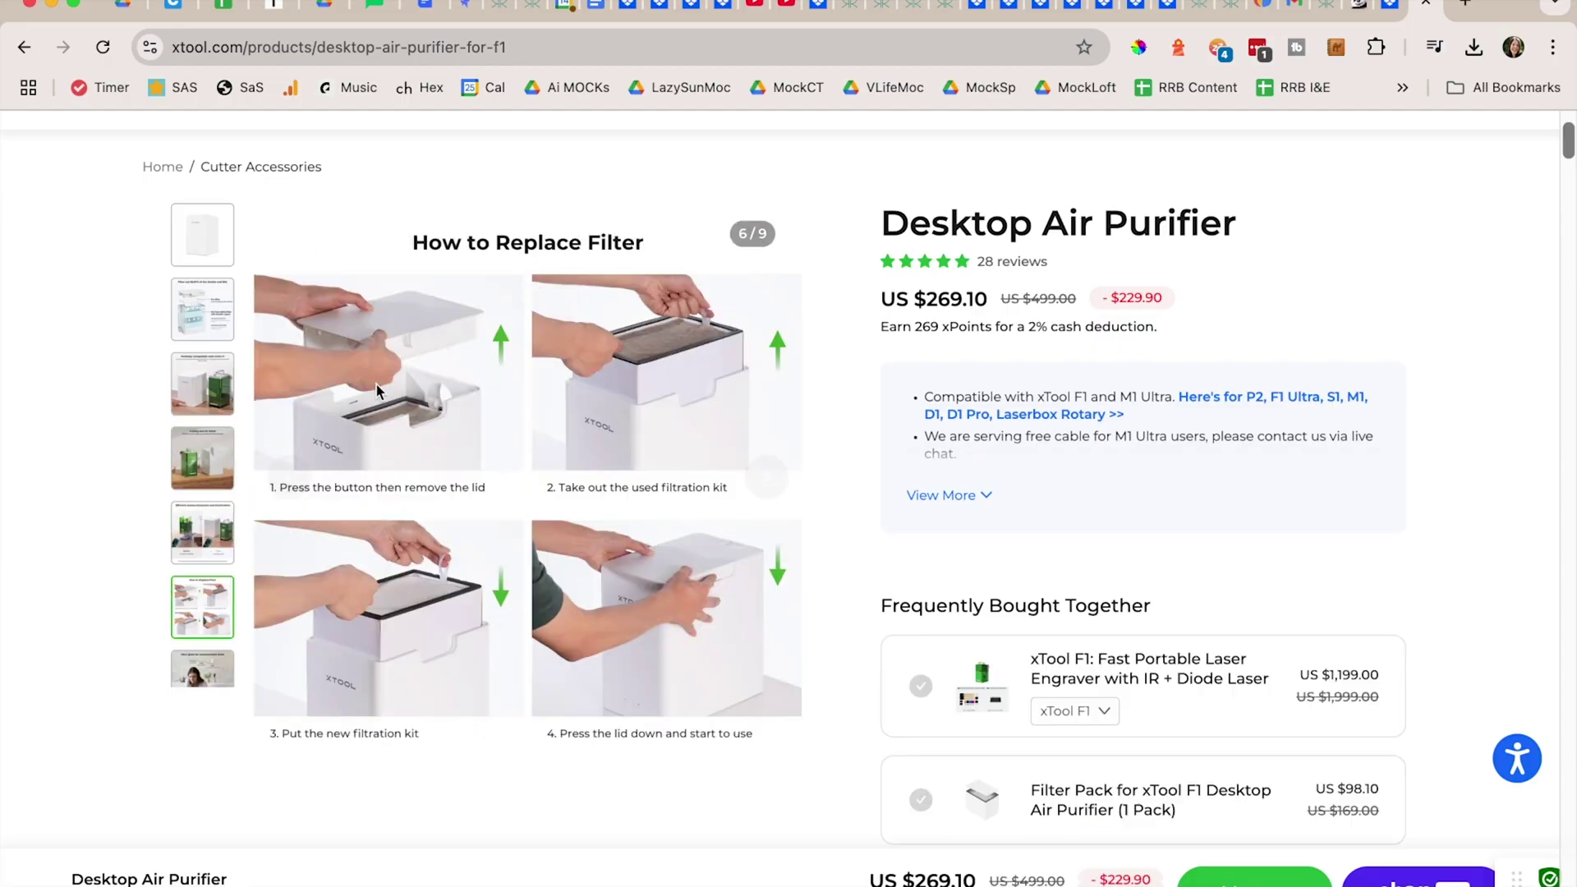
Go back to the SafetyPro AP2 product page and scroll through its details
key("super+bracketleft")
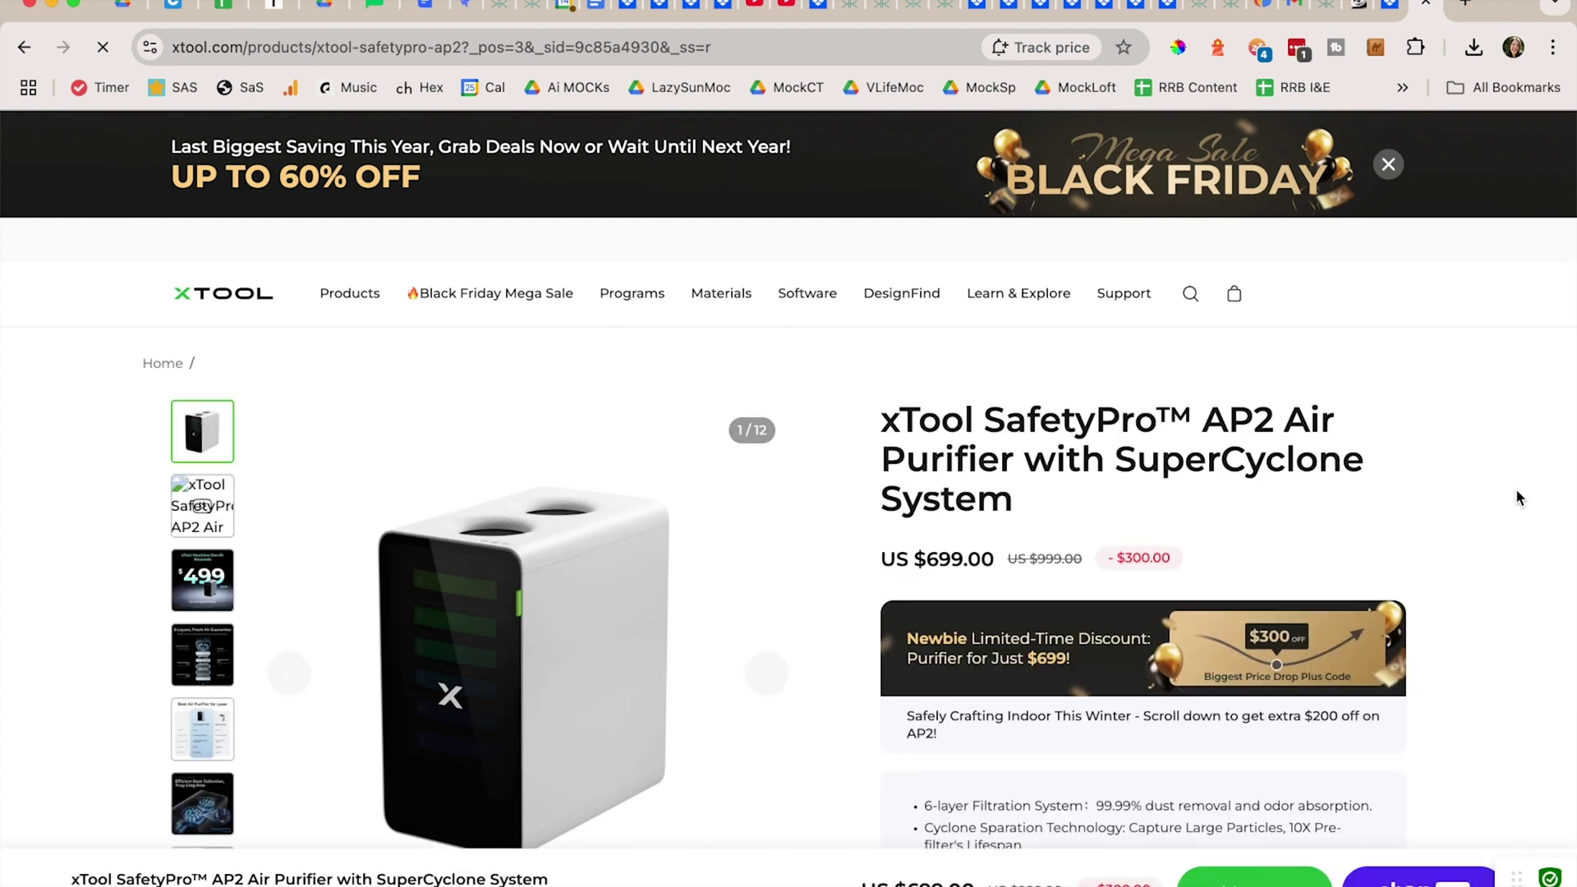
scroll(1516, 491, "down", 1)
scroll(1516, 488, "down", 2)
scroll(1515, 488, "down", 2)
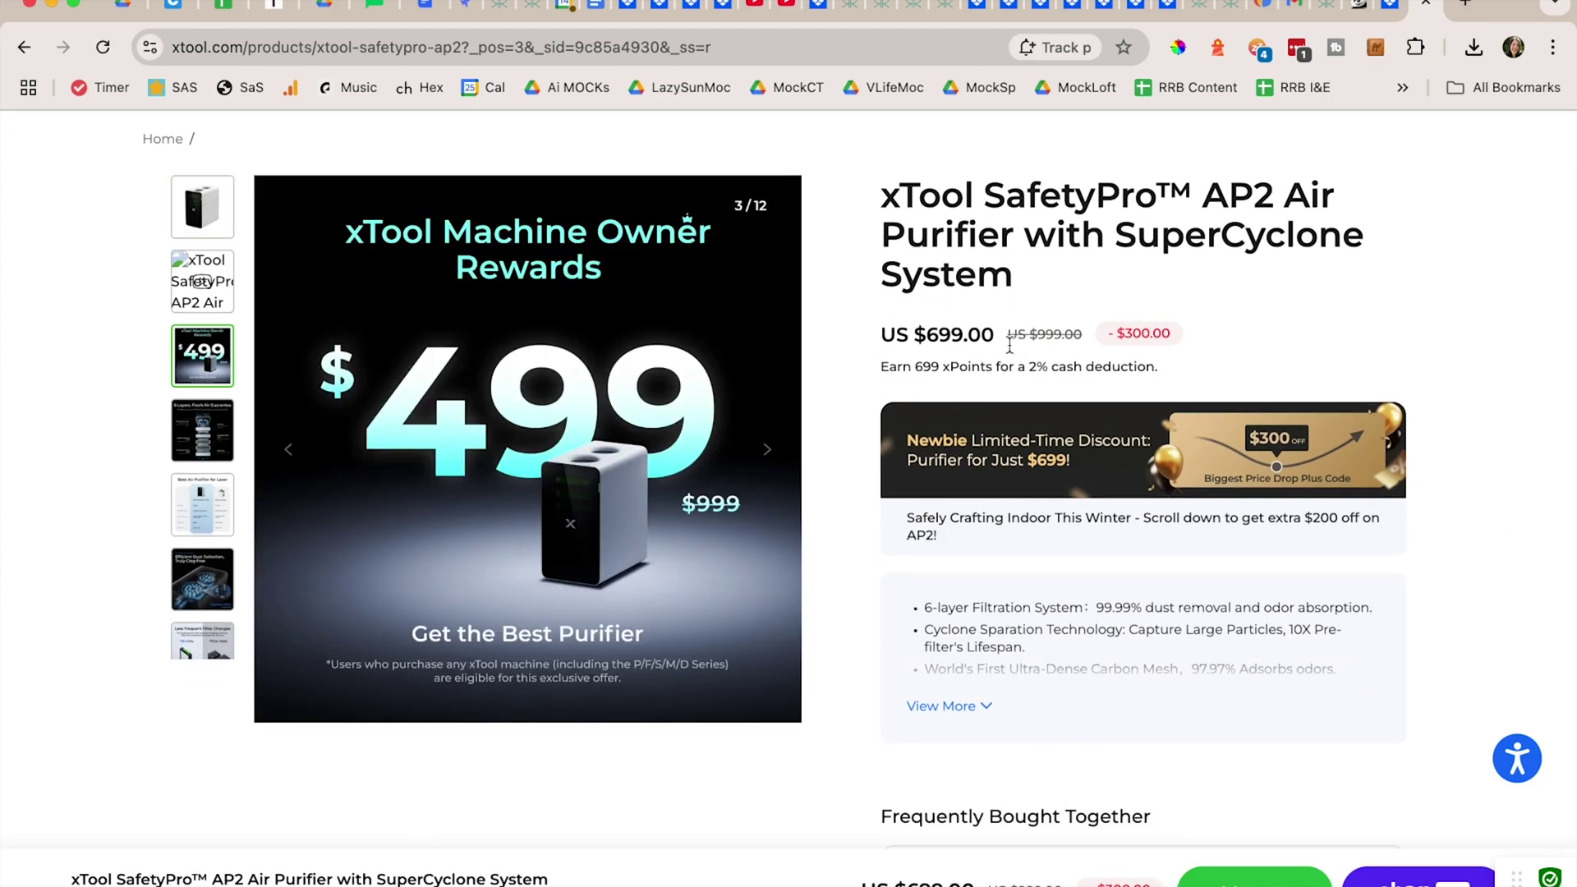
scroll(1418, 378, "down", 6)
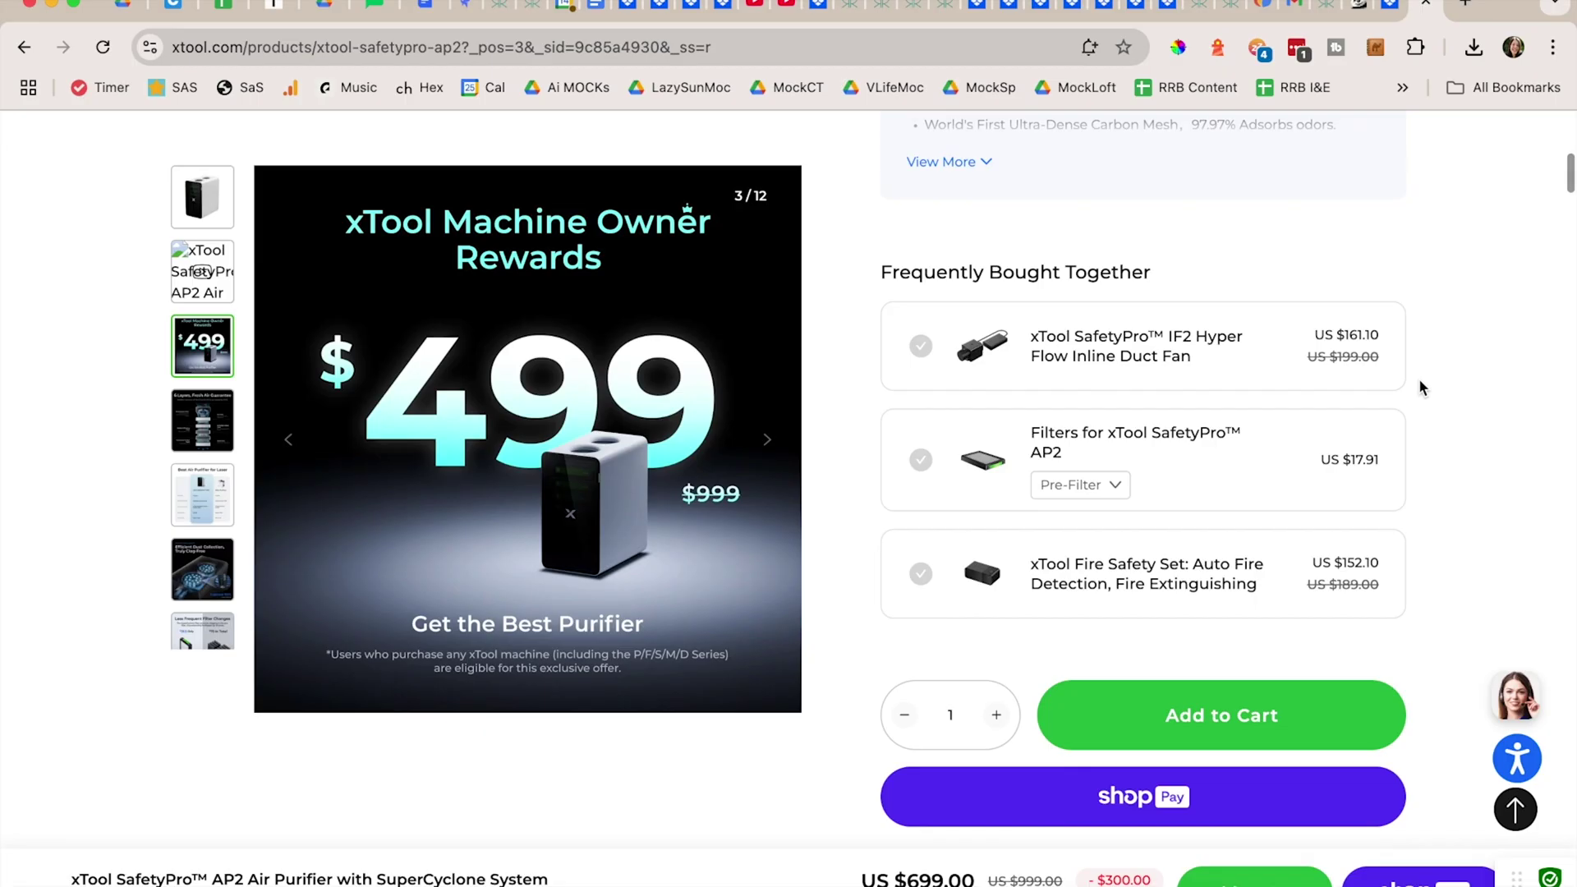
scroll(1418, 378, "down", 1)
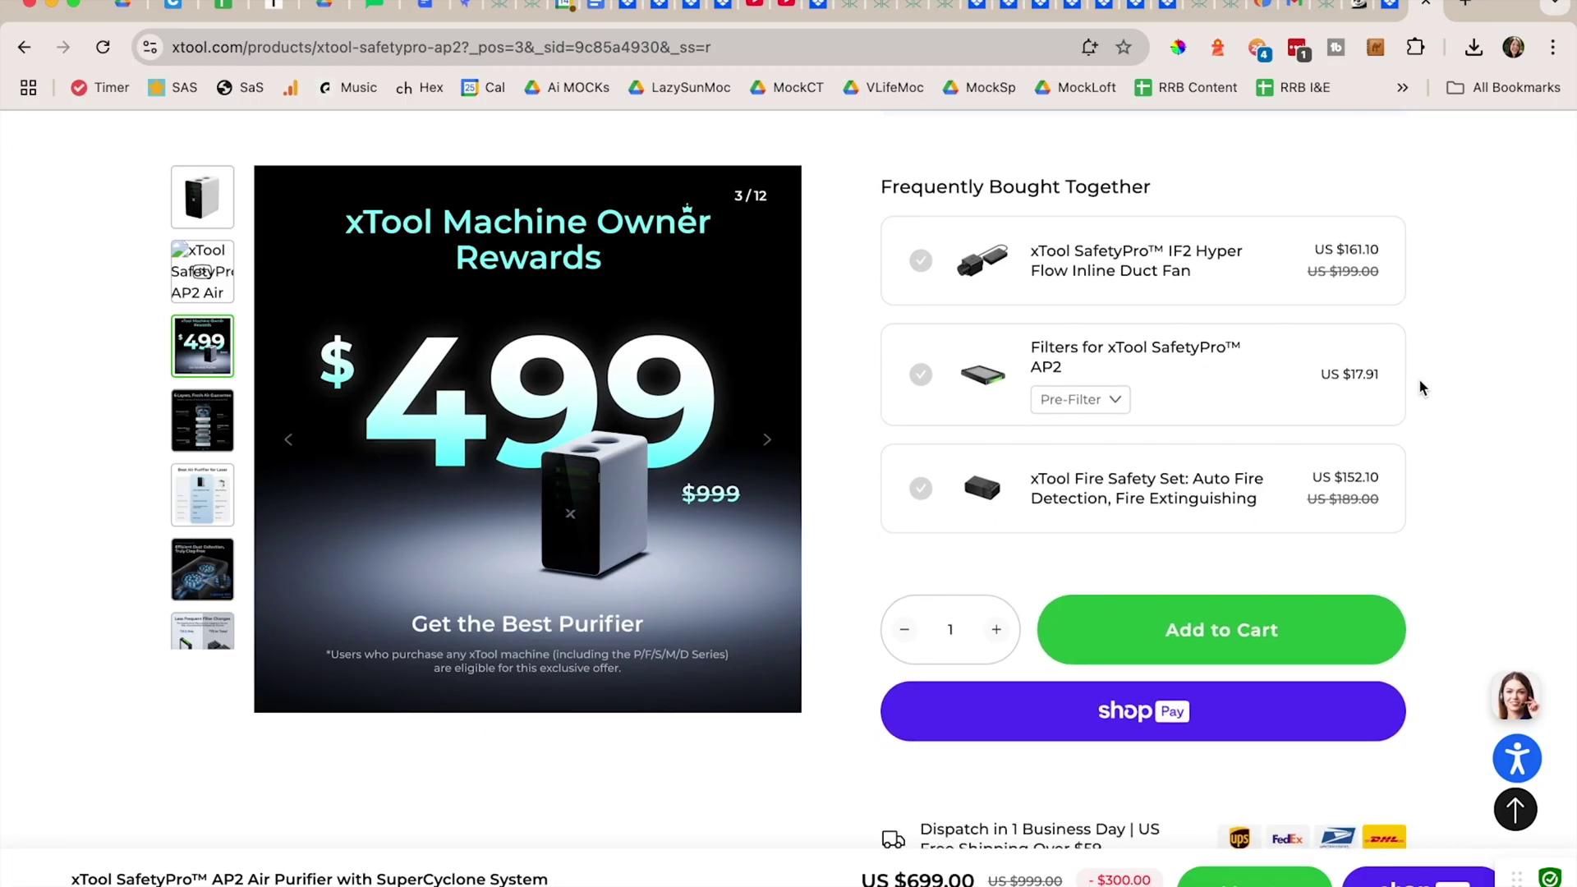
scroll(1418, 378, "down", 4)
scroll(1418, 378, "up", 2)
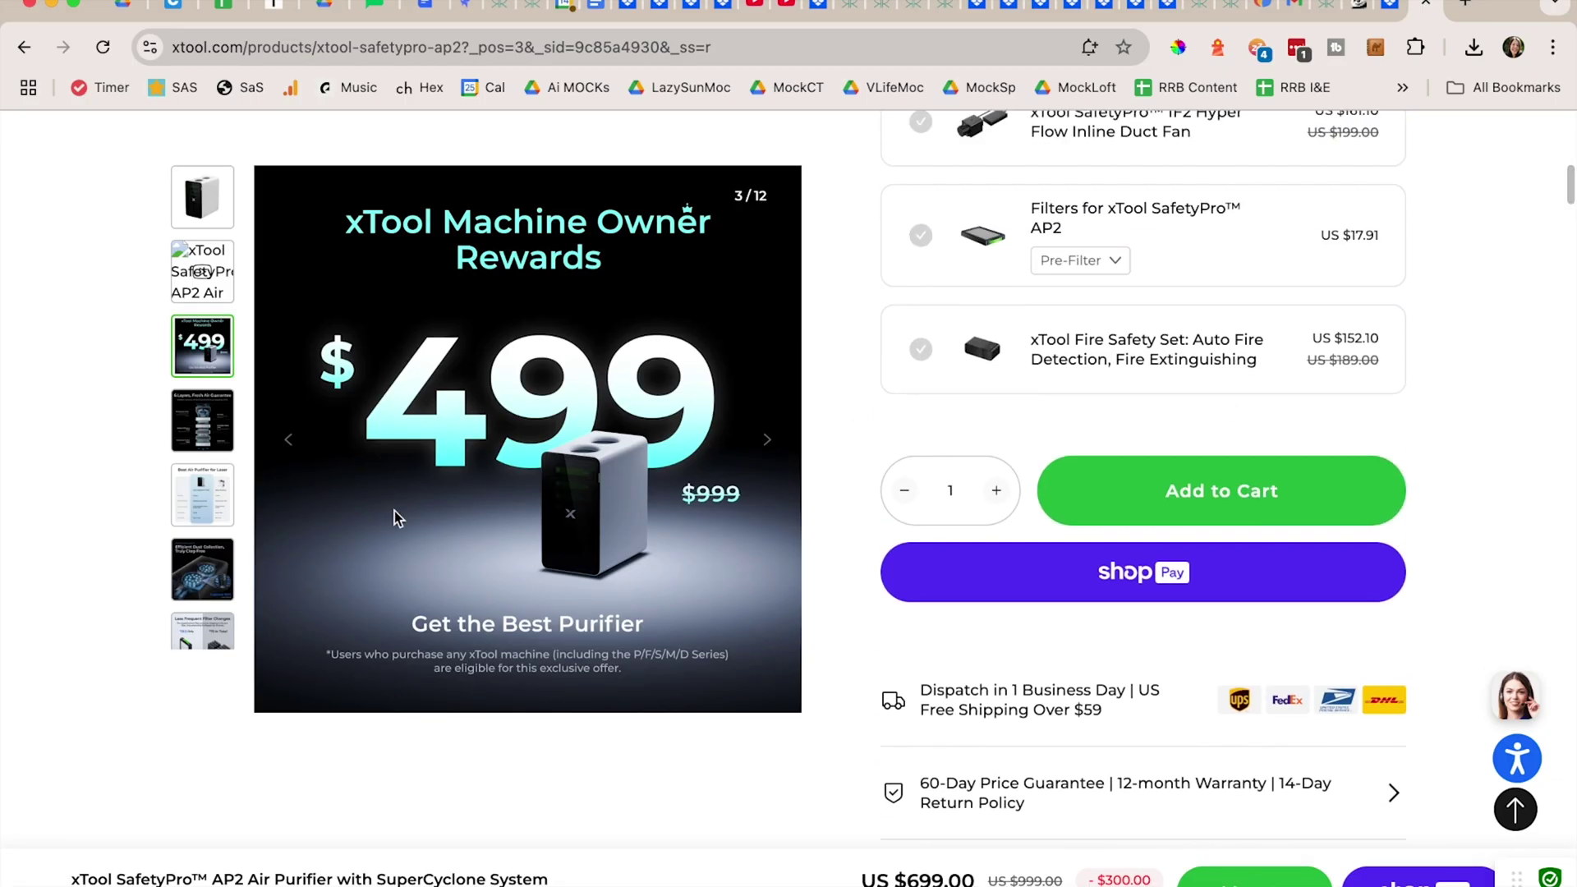
View the Best Air Purifier for Laser, 6 Layers Fresh Air Guarantee and Less Frequent Filter Changes images
left_click(204, 511)
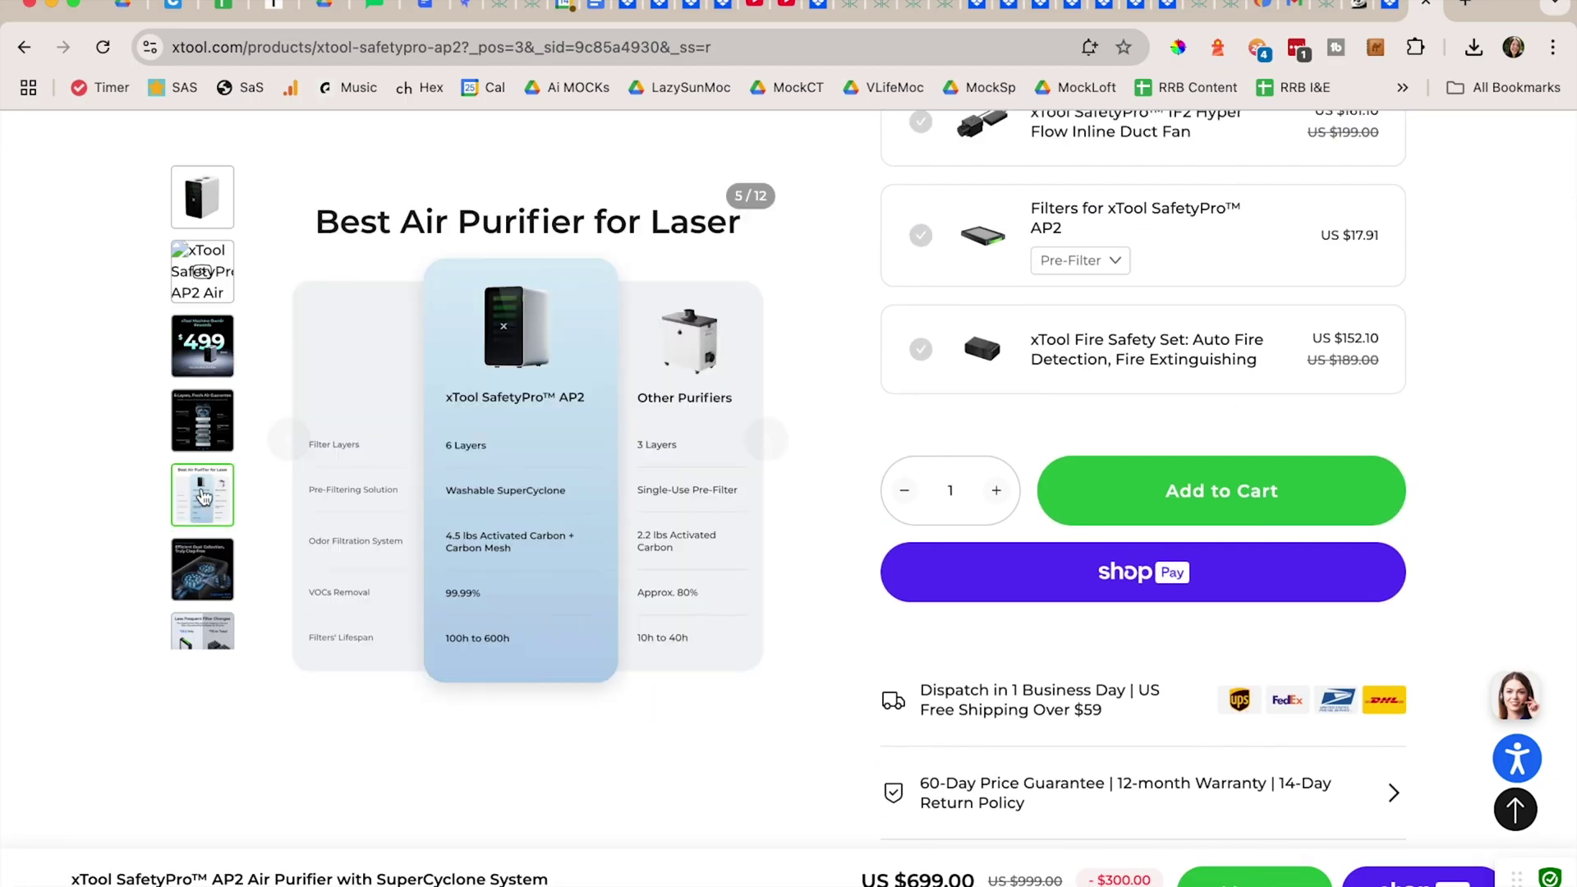
left_click(203, 428)
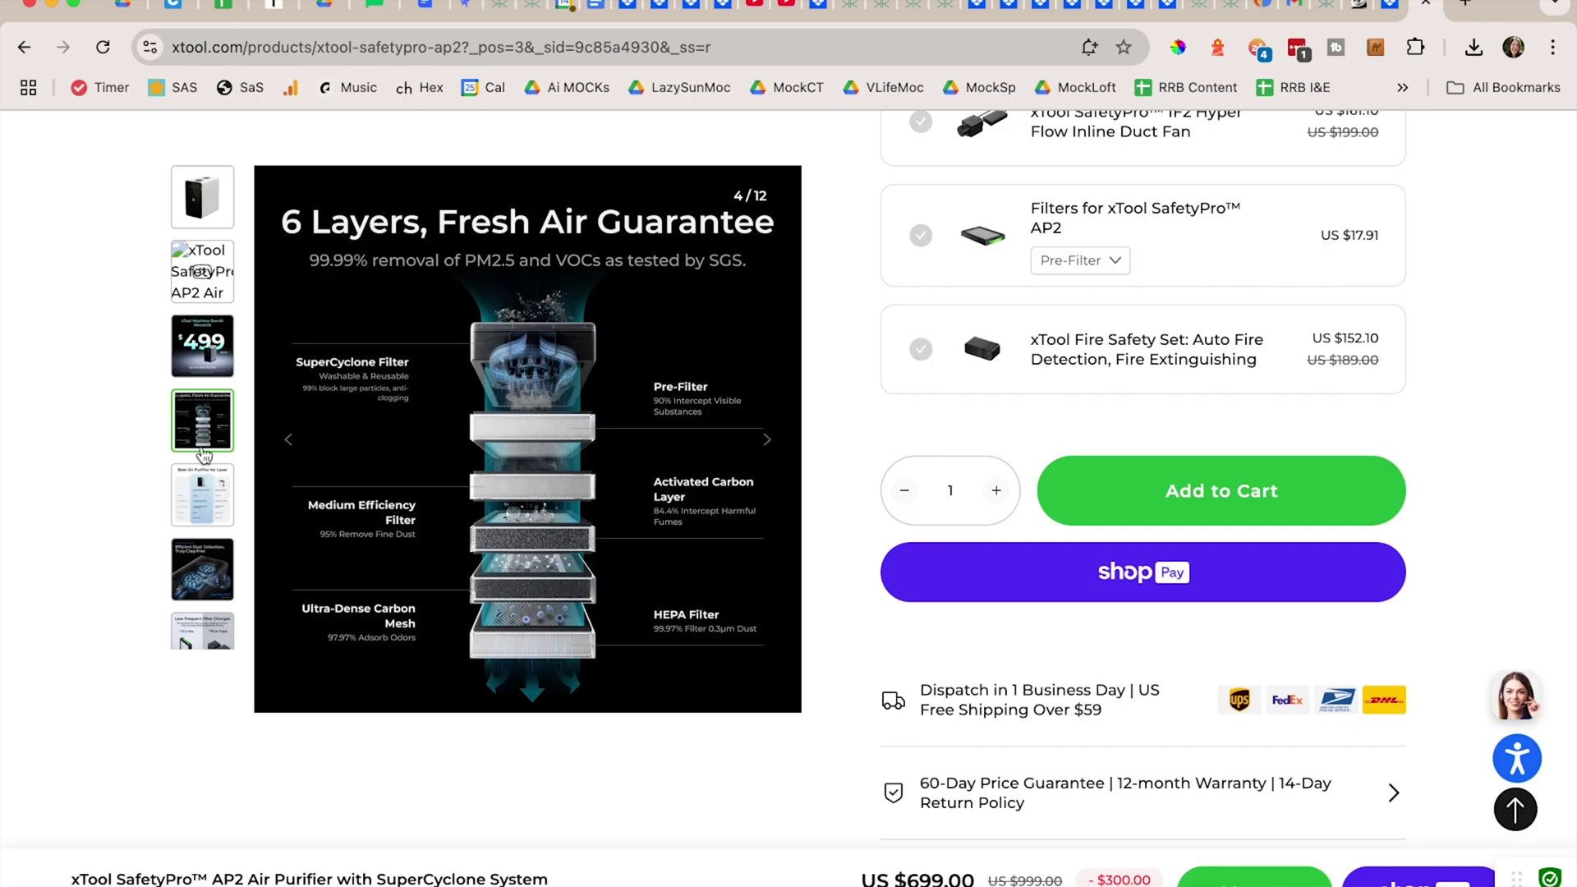
scroll(212, 622, "down", 3)
left_click(209, 612)
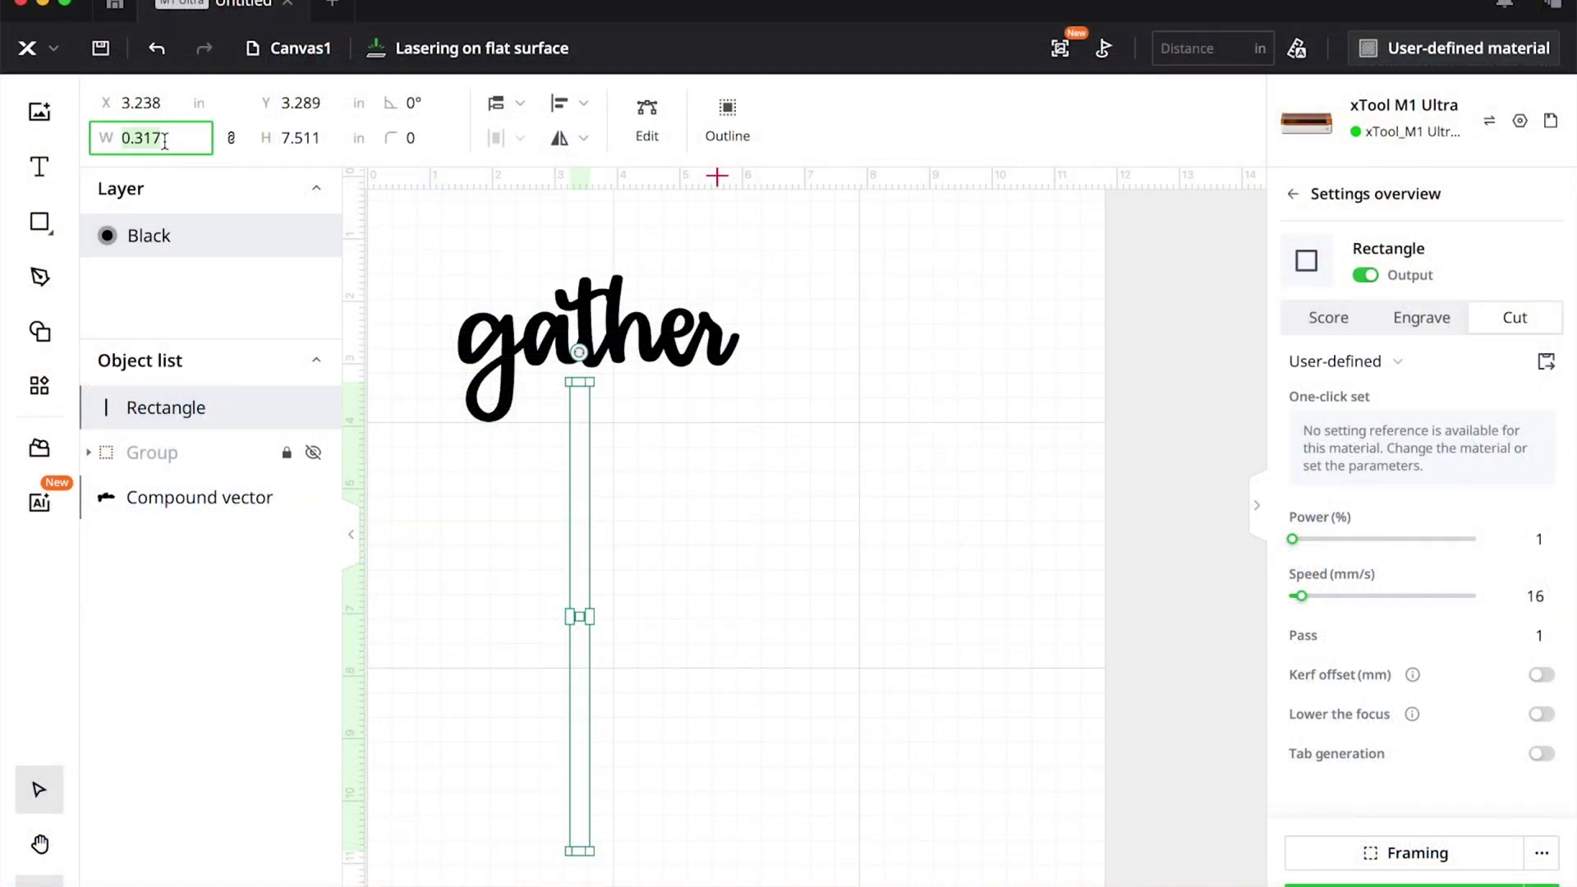
Make the stick 0.35 in wide and centre it horizontally under gather
type(".35")
key("Return")
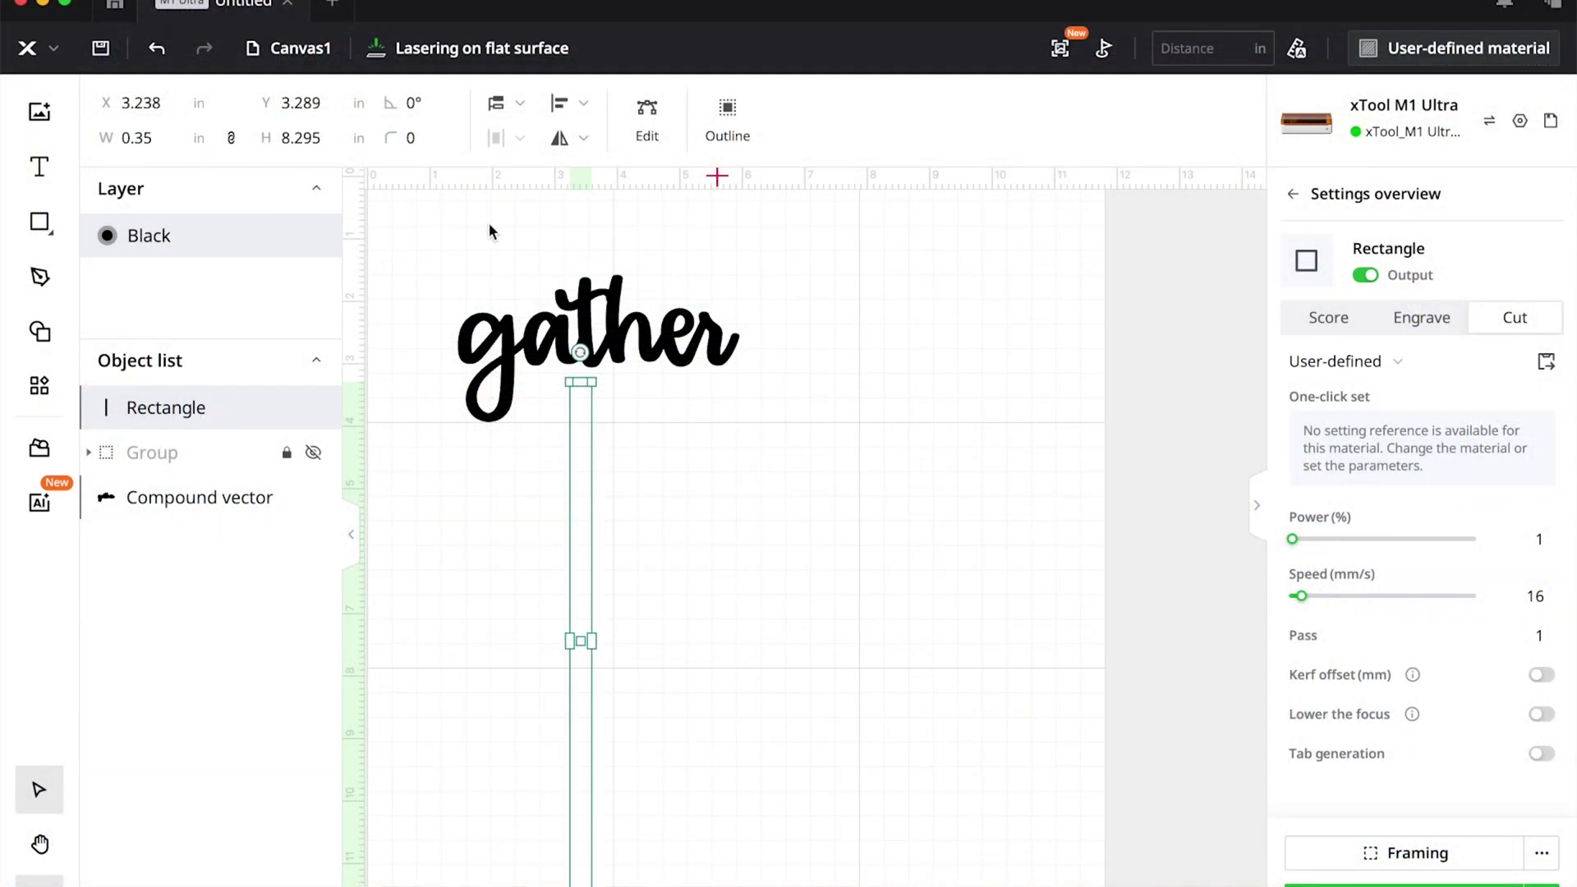
left_click_drag(584, 411, 589, 388)
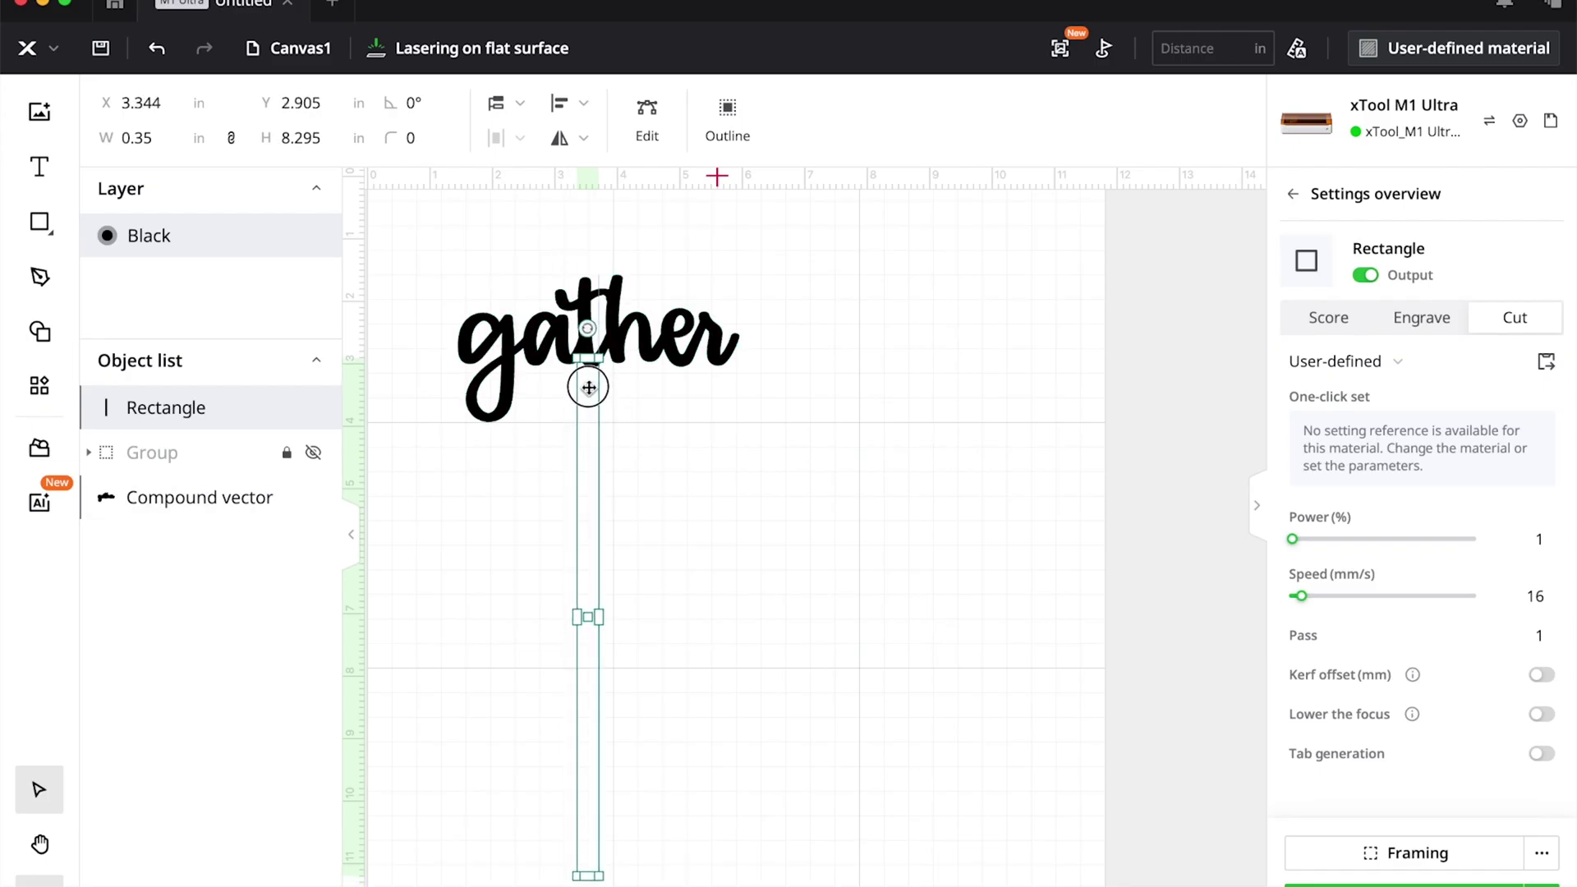
left_click(639, 283, "shift")
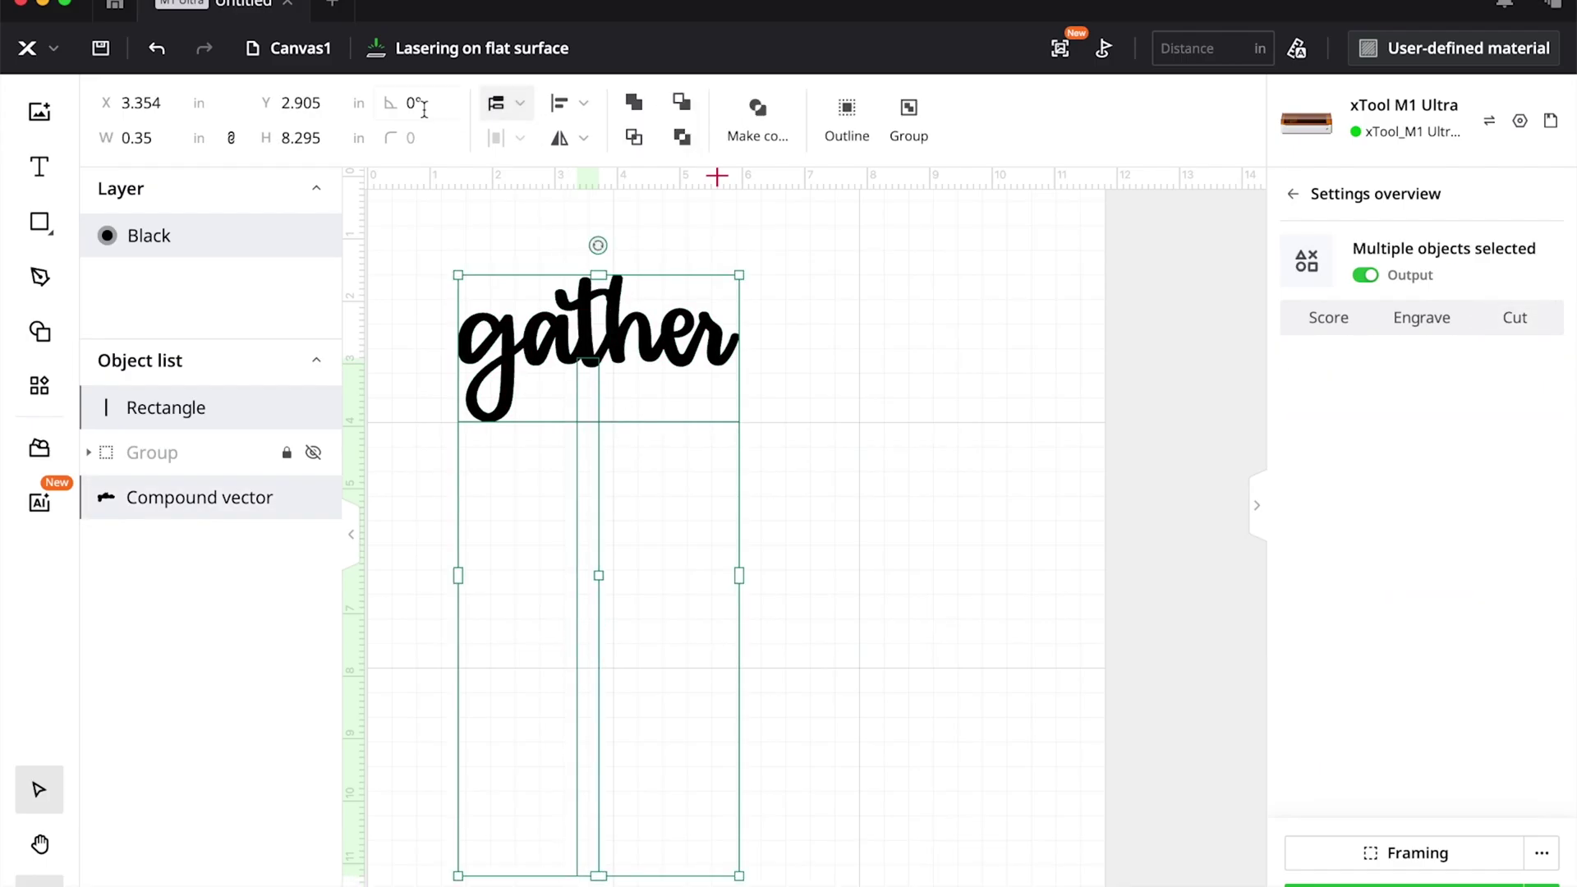
left_click(589, 100)
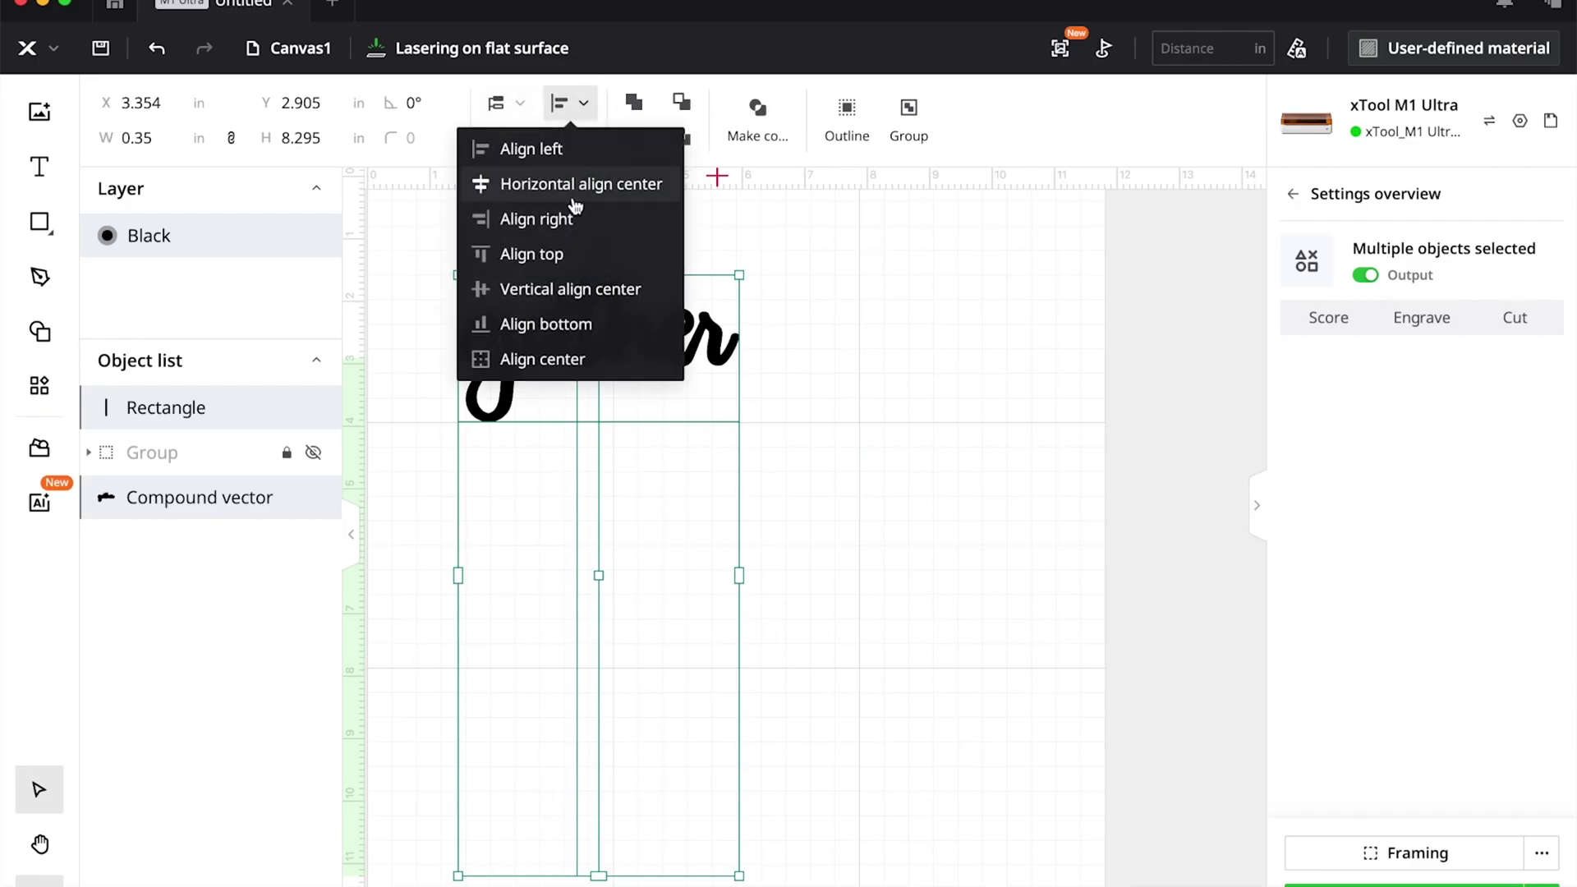
left_click(573, 195)
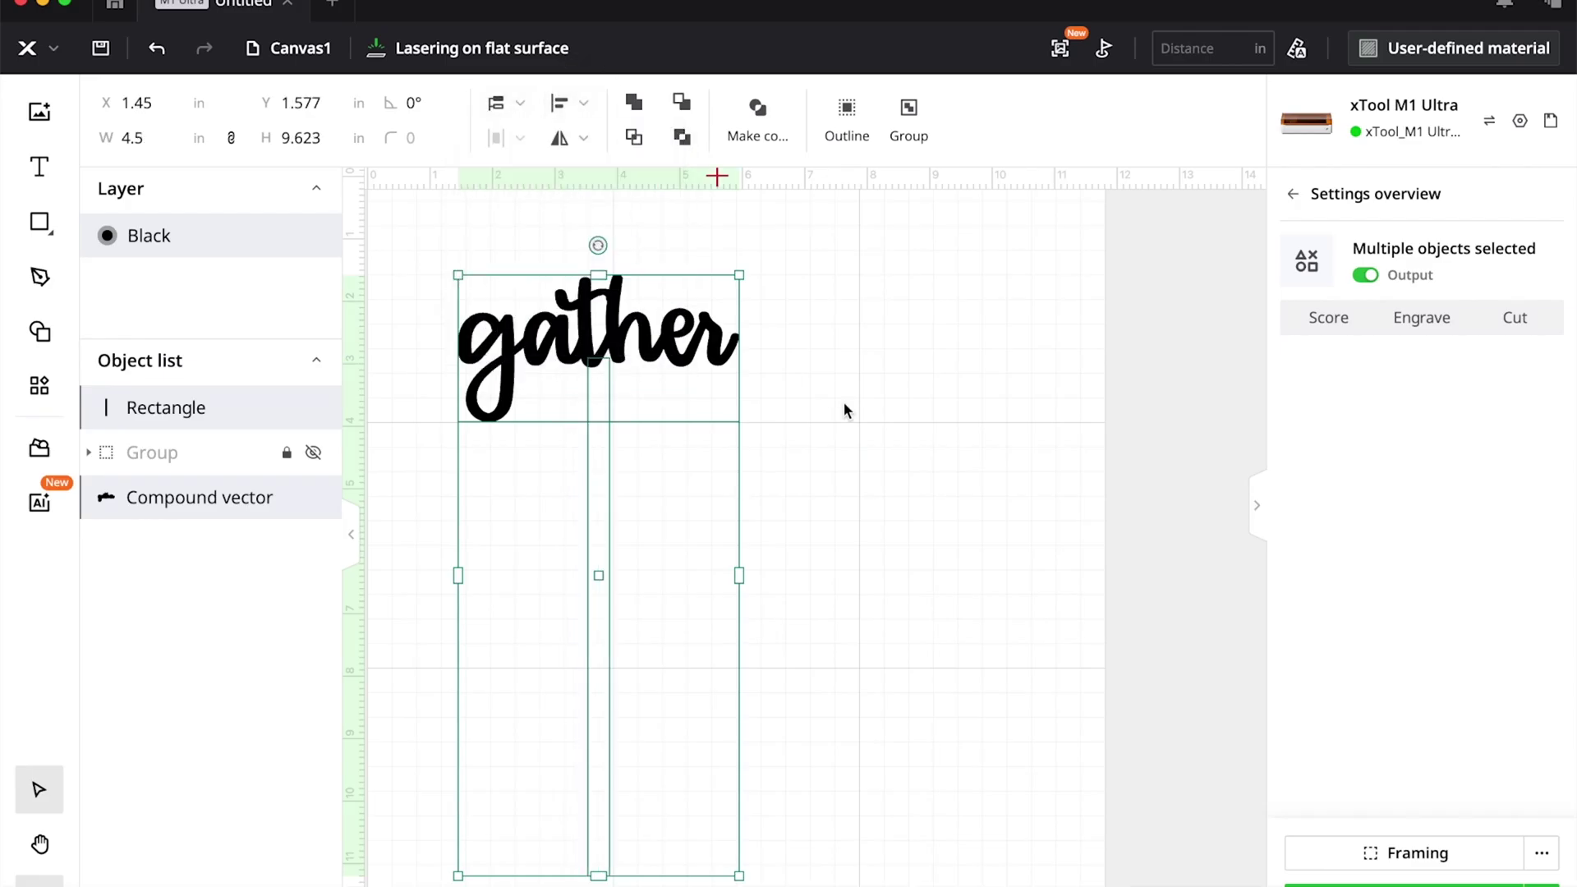
Reselect the stick and extend its top slightly upward
left_click(777, 440)
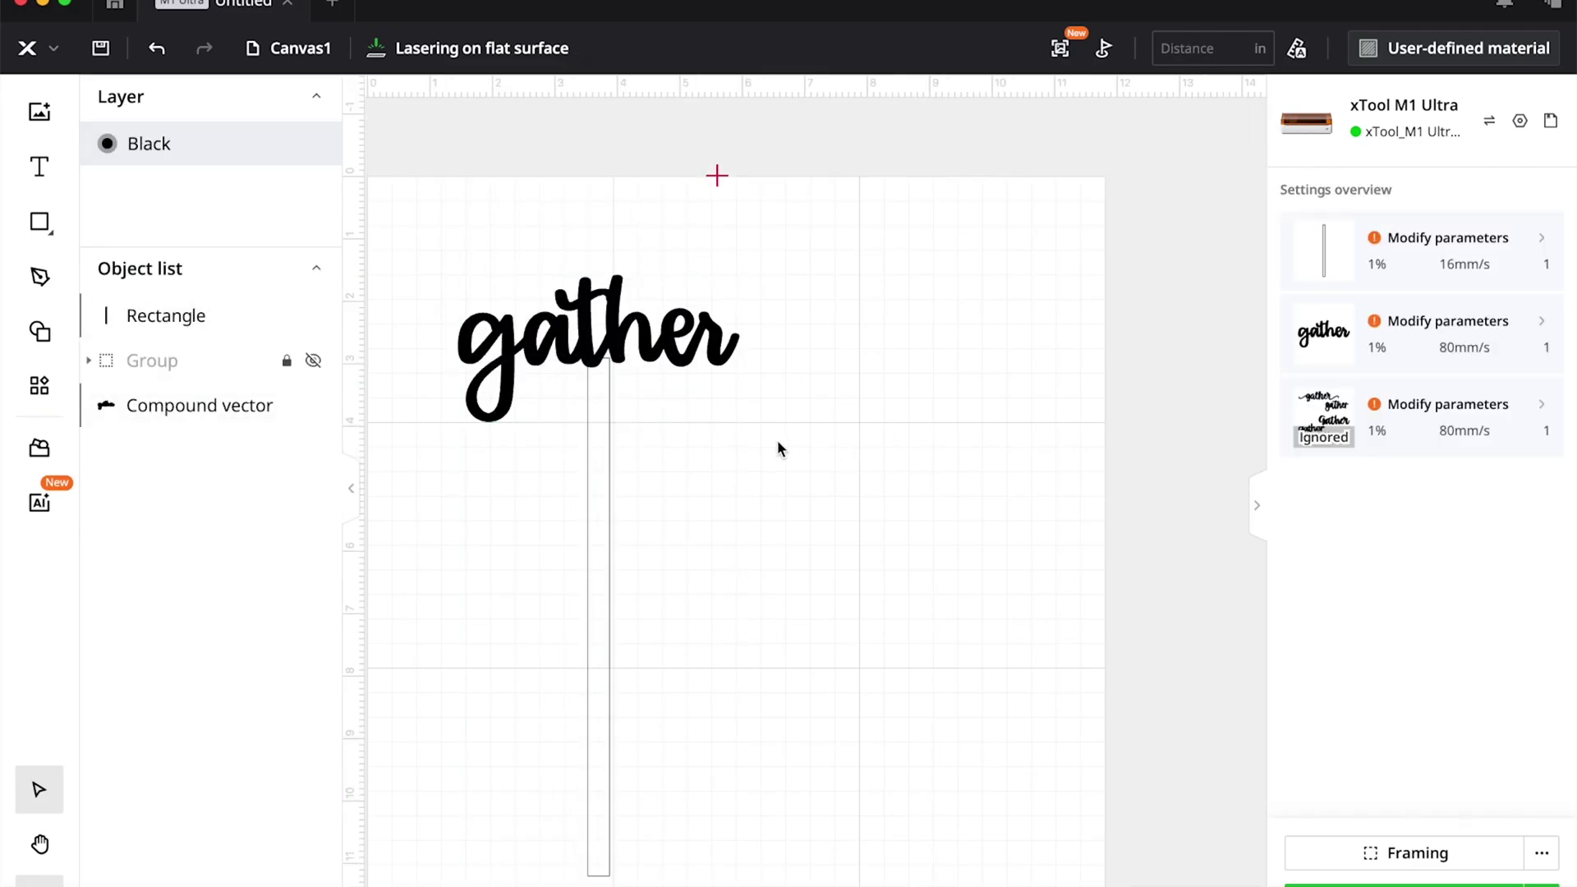
left_click(611, 367)
scroll(608, 371, "up", 5)
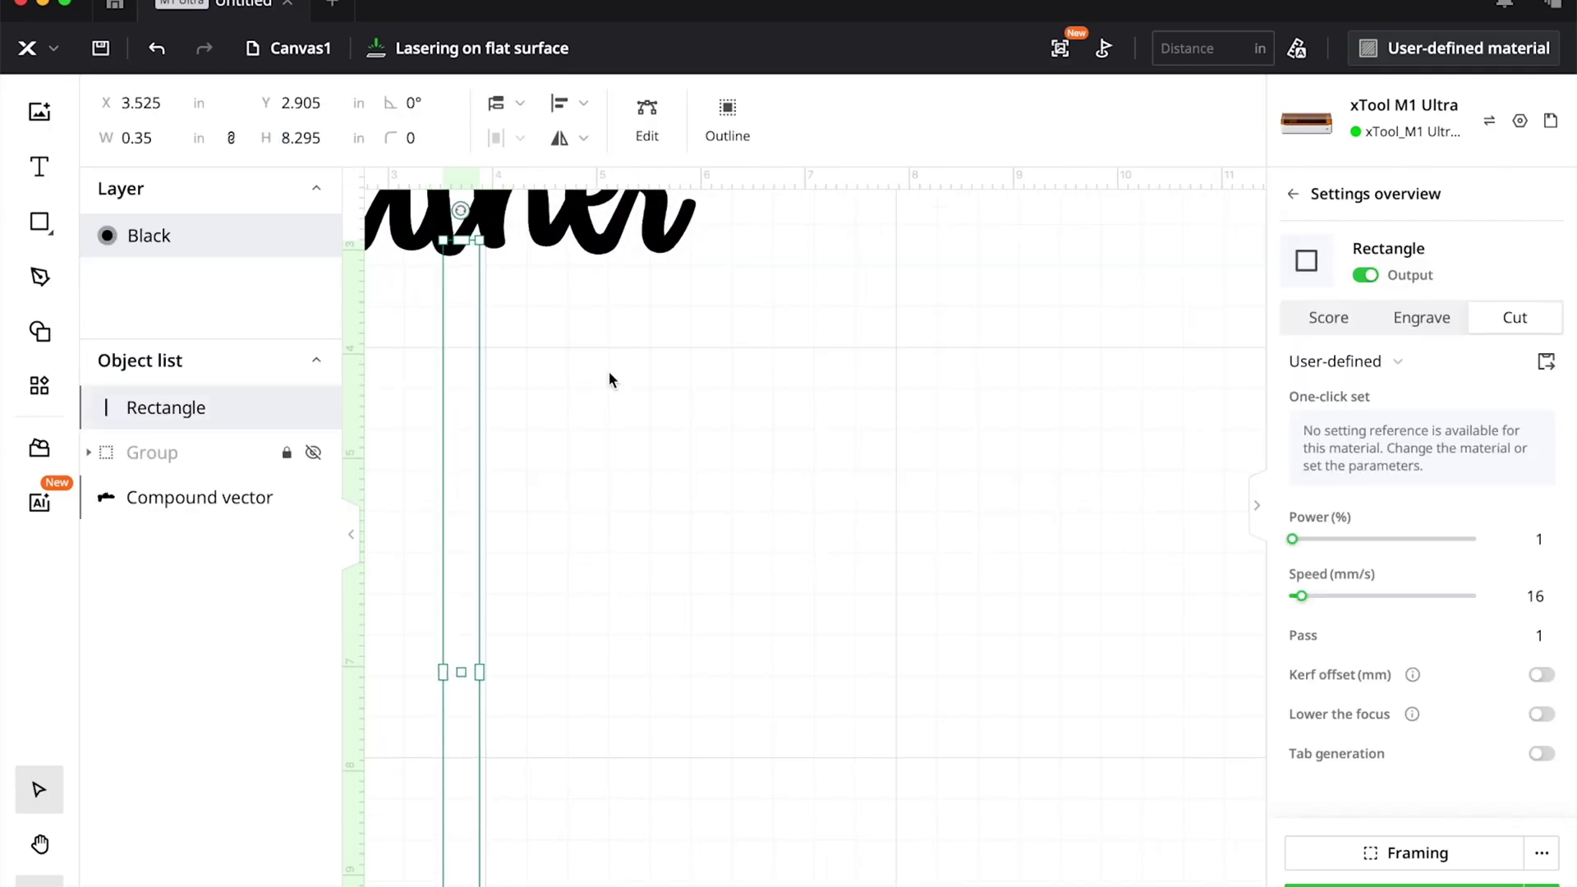
left_click_drag(609, 371, 745, 579)
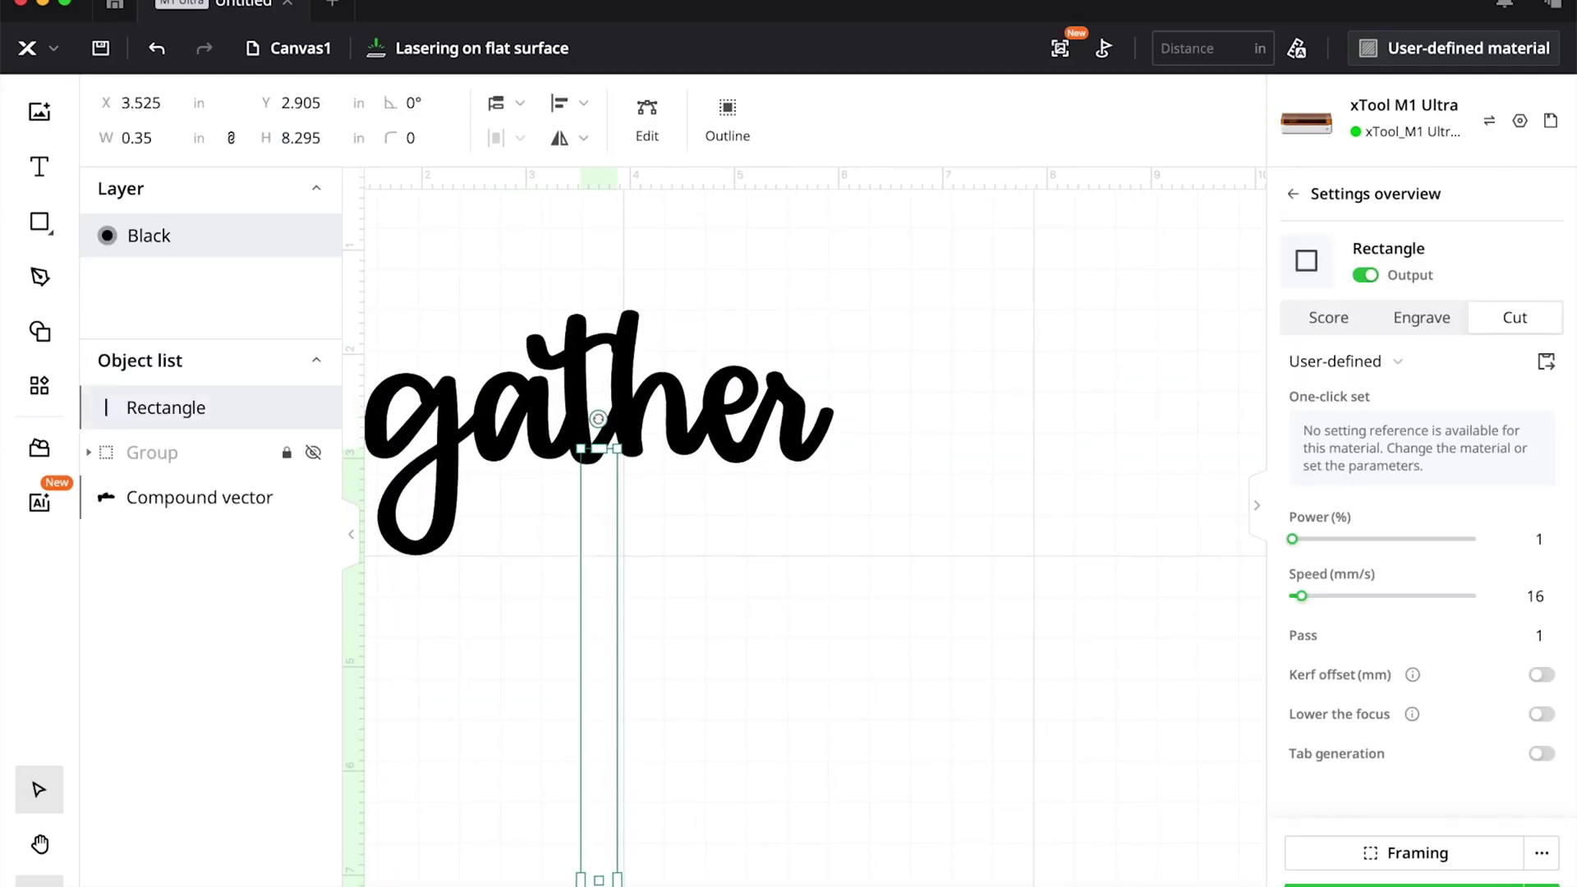
left_click(1166, 883)
left_click(799, 743)
left_click_drag(600, 448, 600, 445)
Edit the stick's nodes, pulling its top-right corner up into the letters
left_click(779, 509)
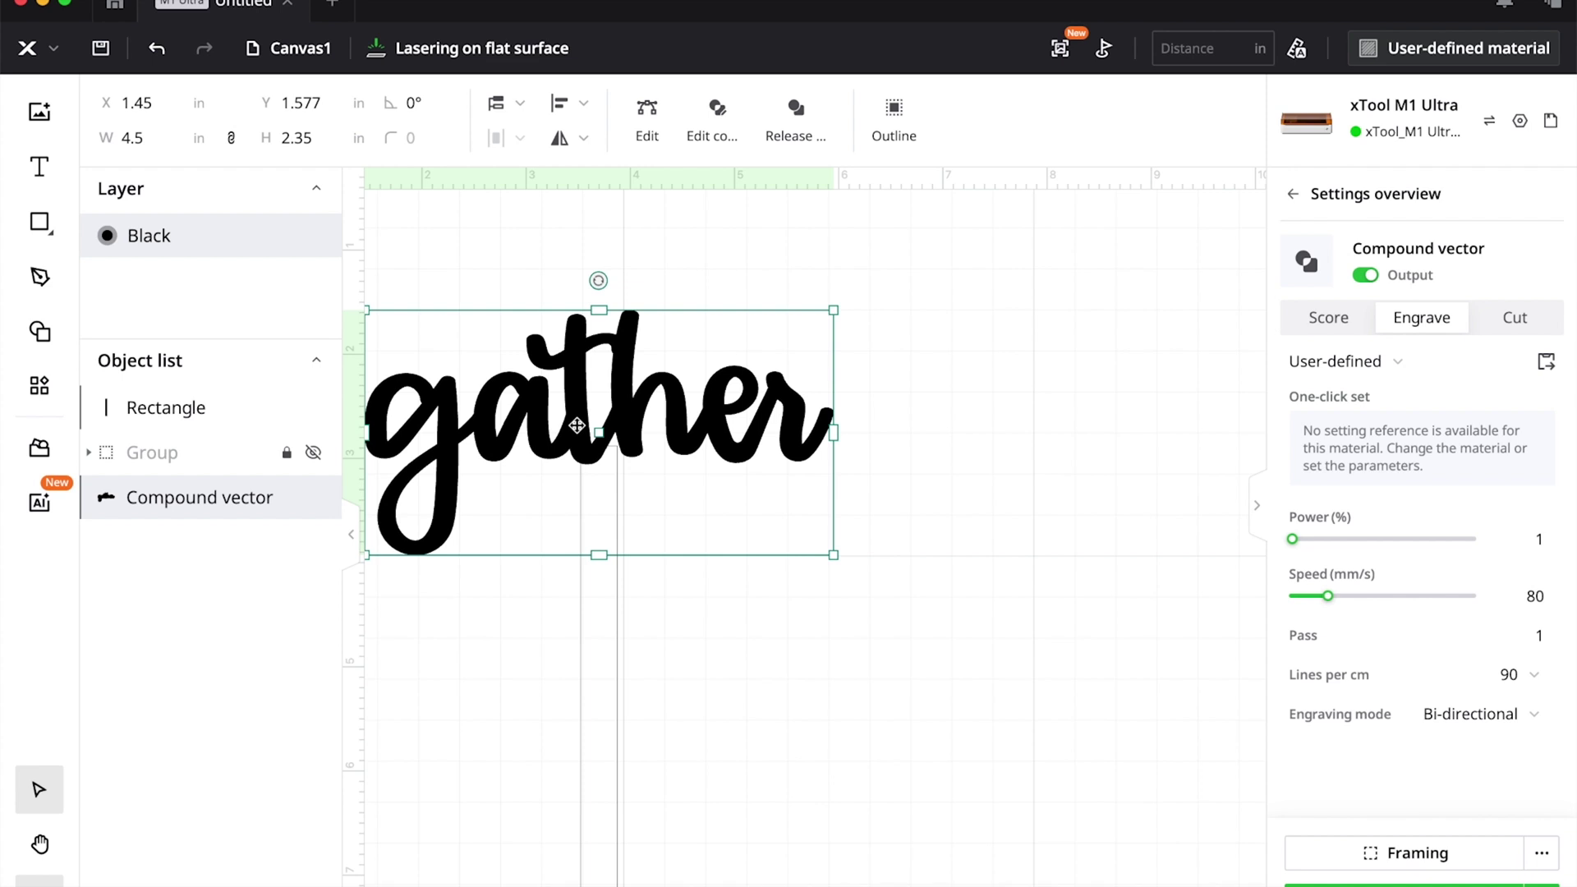
left_click(617, 561)
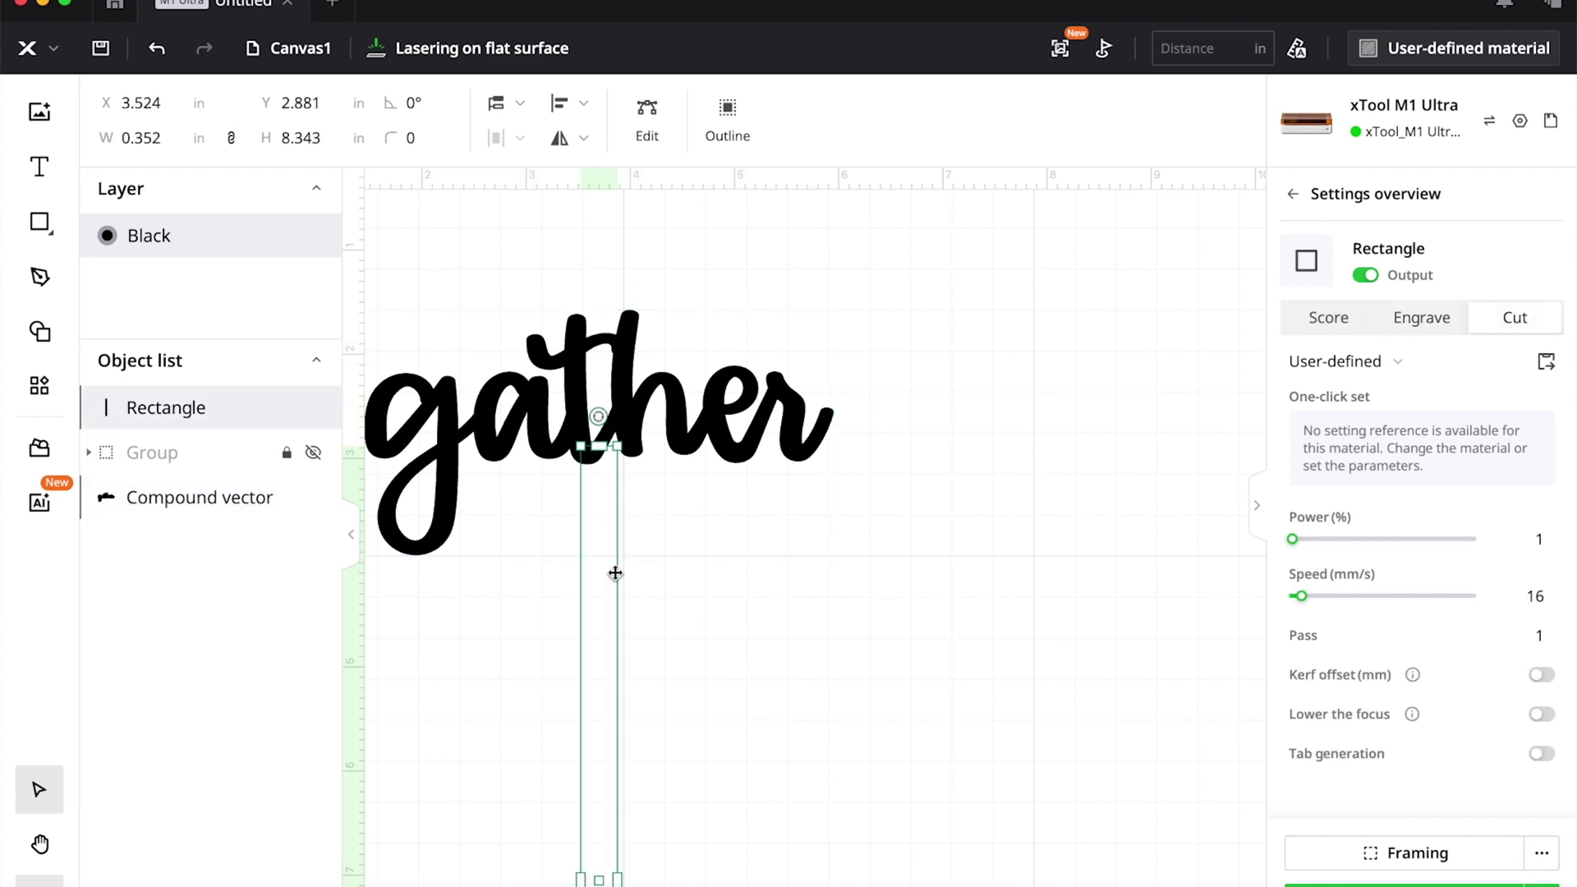
left_click(646, 131)
left_click_drag(617, 446, 583, 455)
Finish adjusting the stick's top-left node and switch the gather word to Cut
left_click(581, 446)
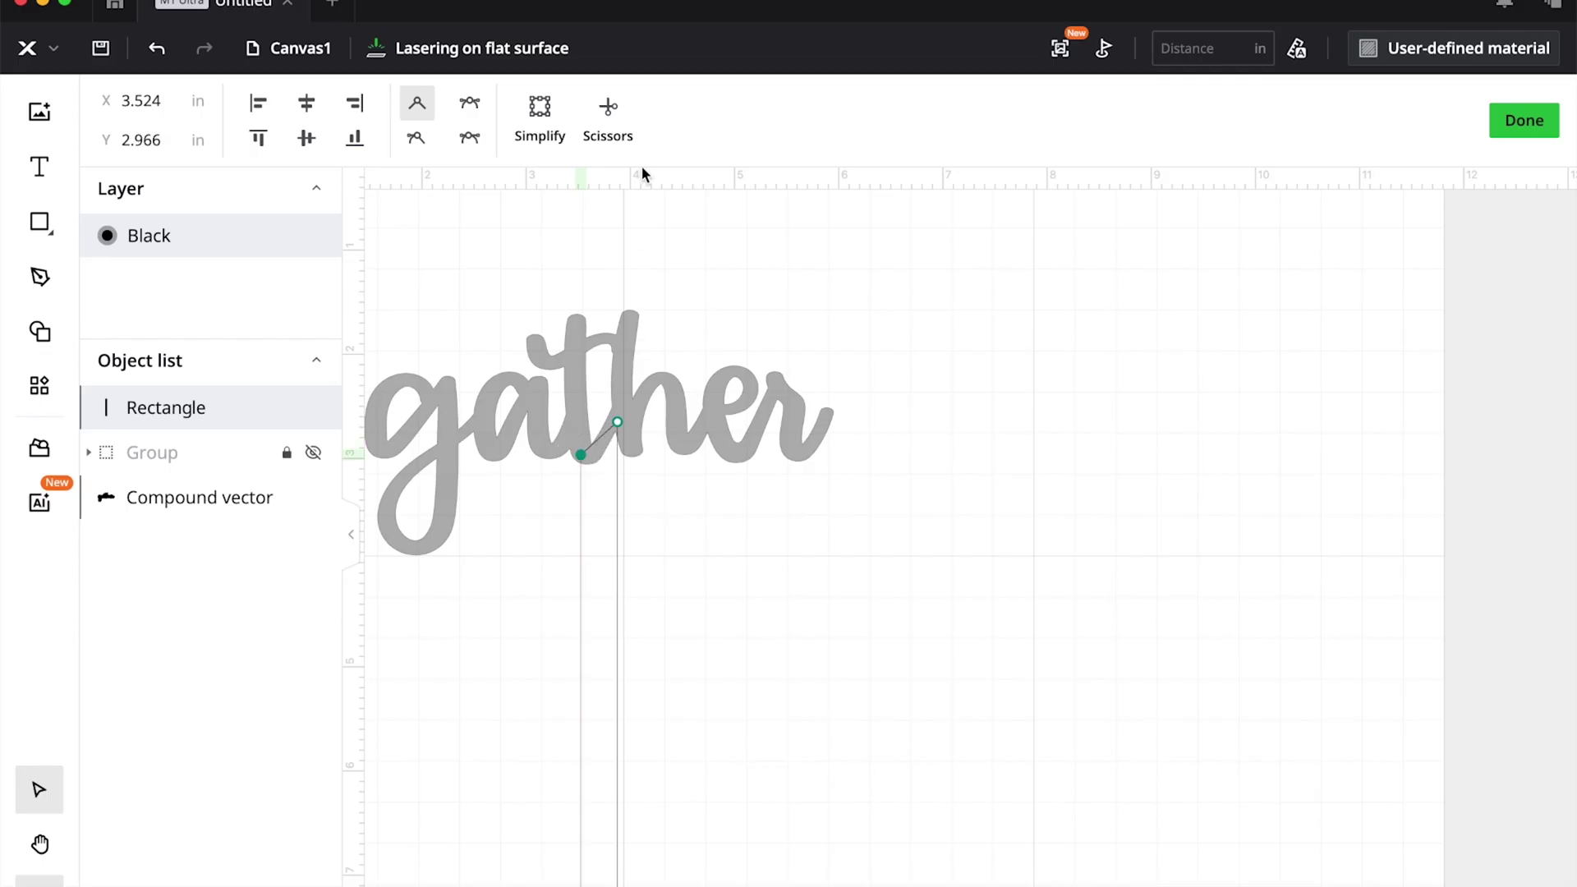
left_click(1524, 120)
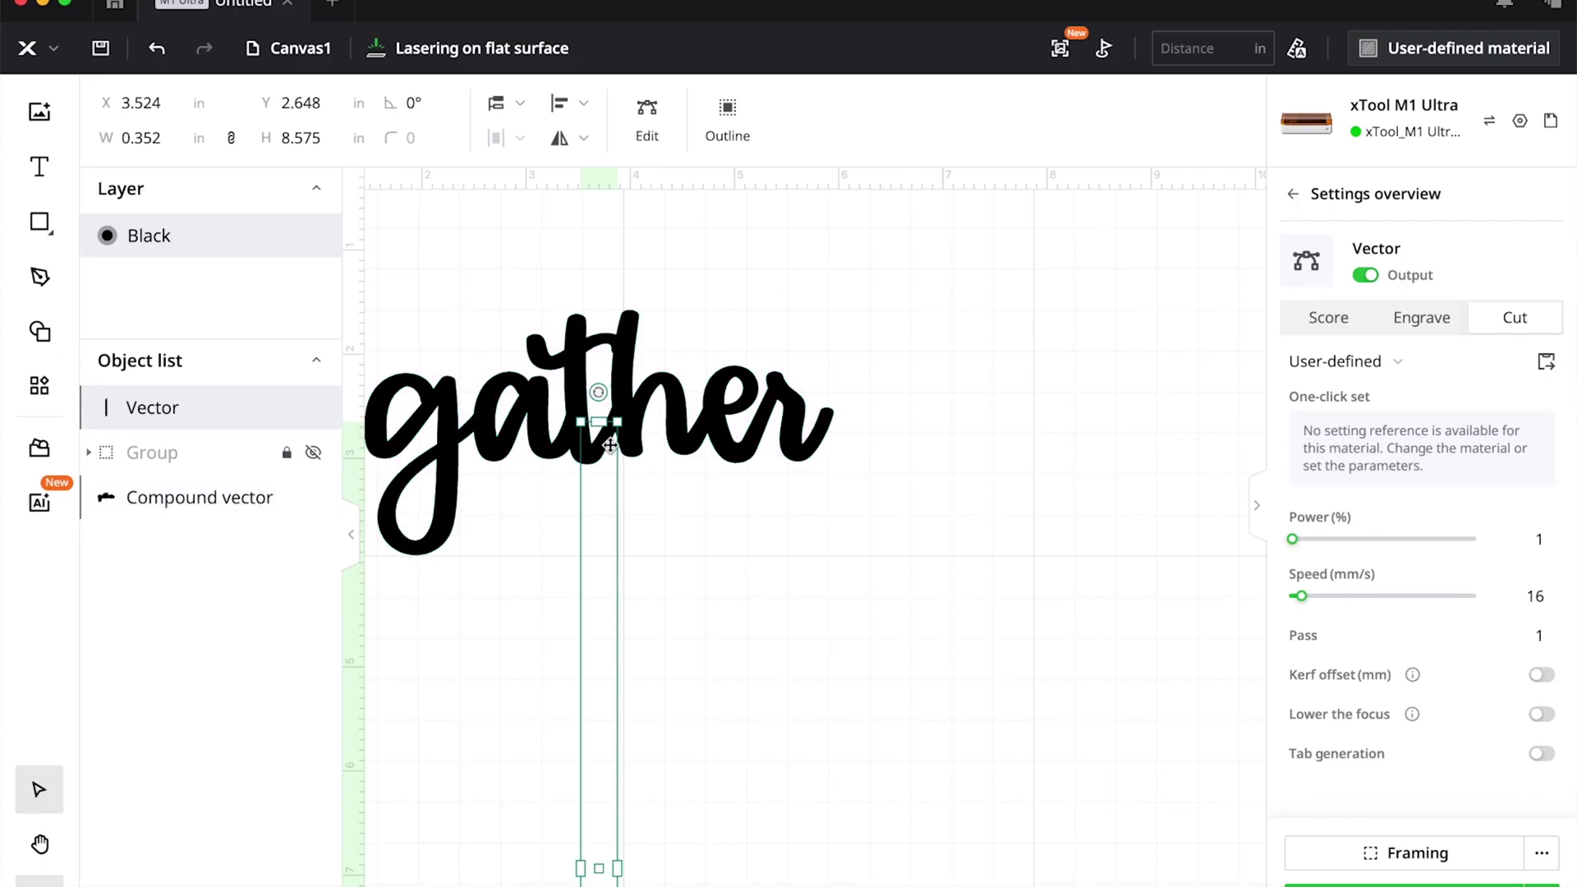
left_click(618, 386)
left_click(1549, 317)
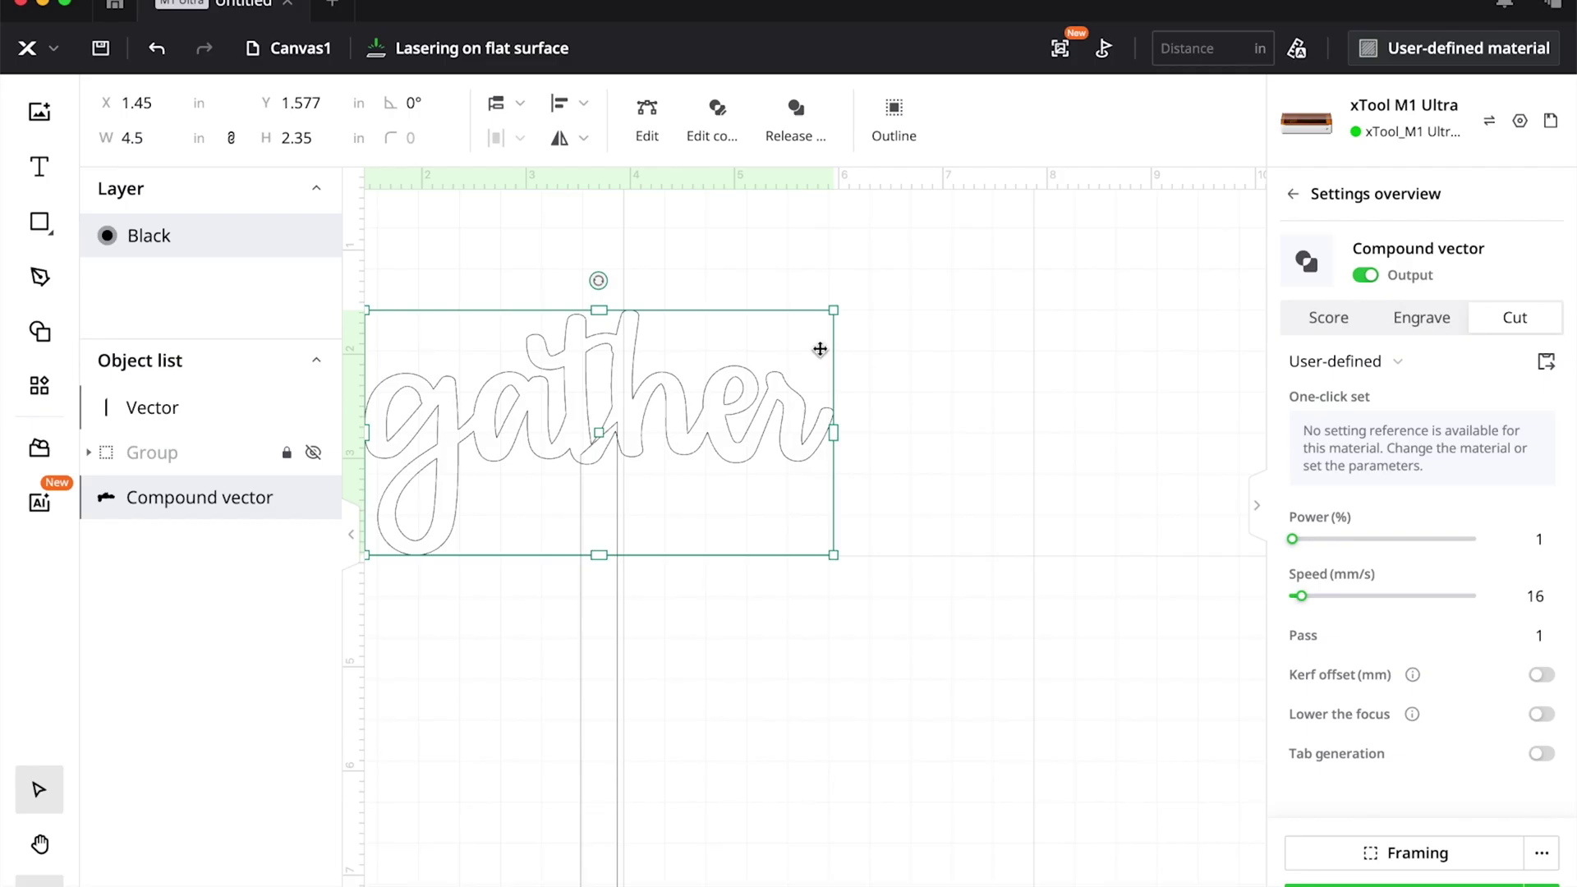
Unite the stick and gather word into one 4.255 × 9.123 in shape, then scale it slightly
left_click_drag(1003, 338, 537, 677)
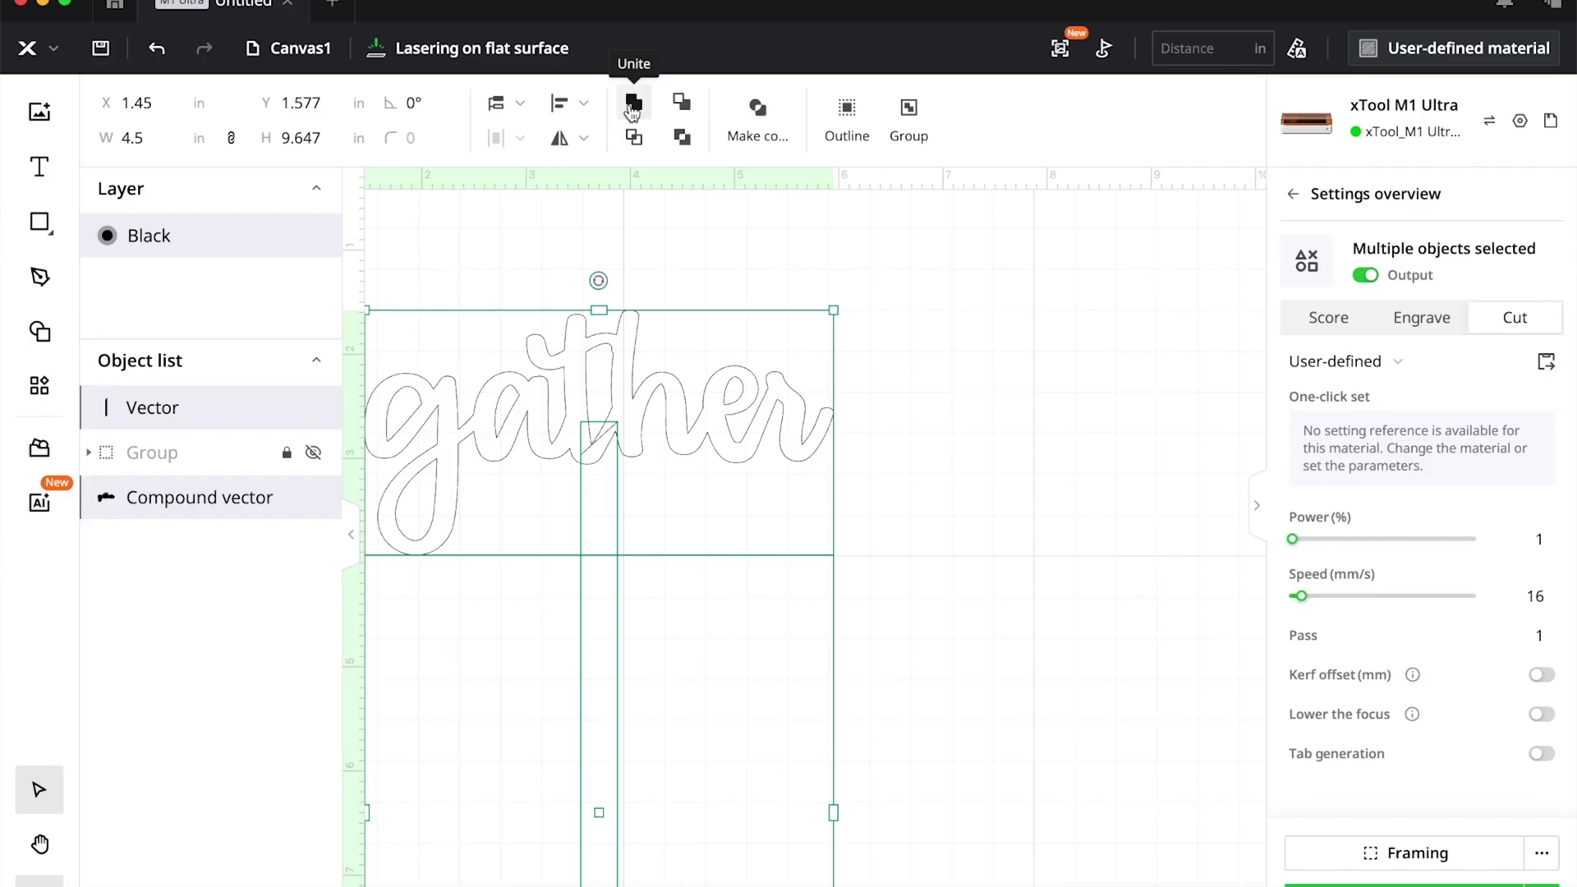
left_click(632, 105)
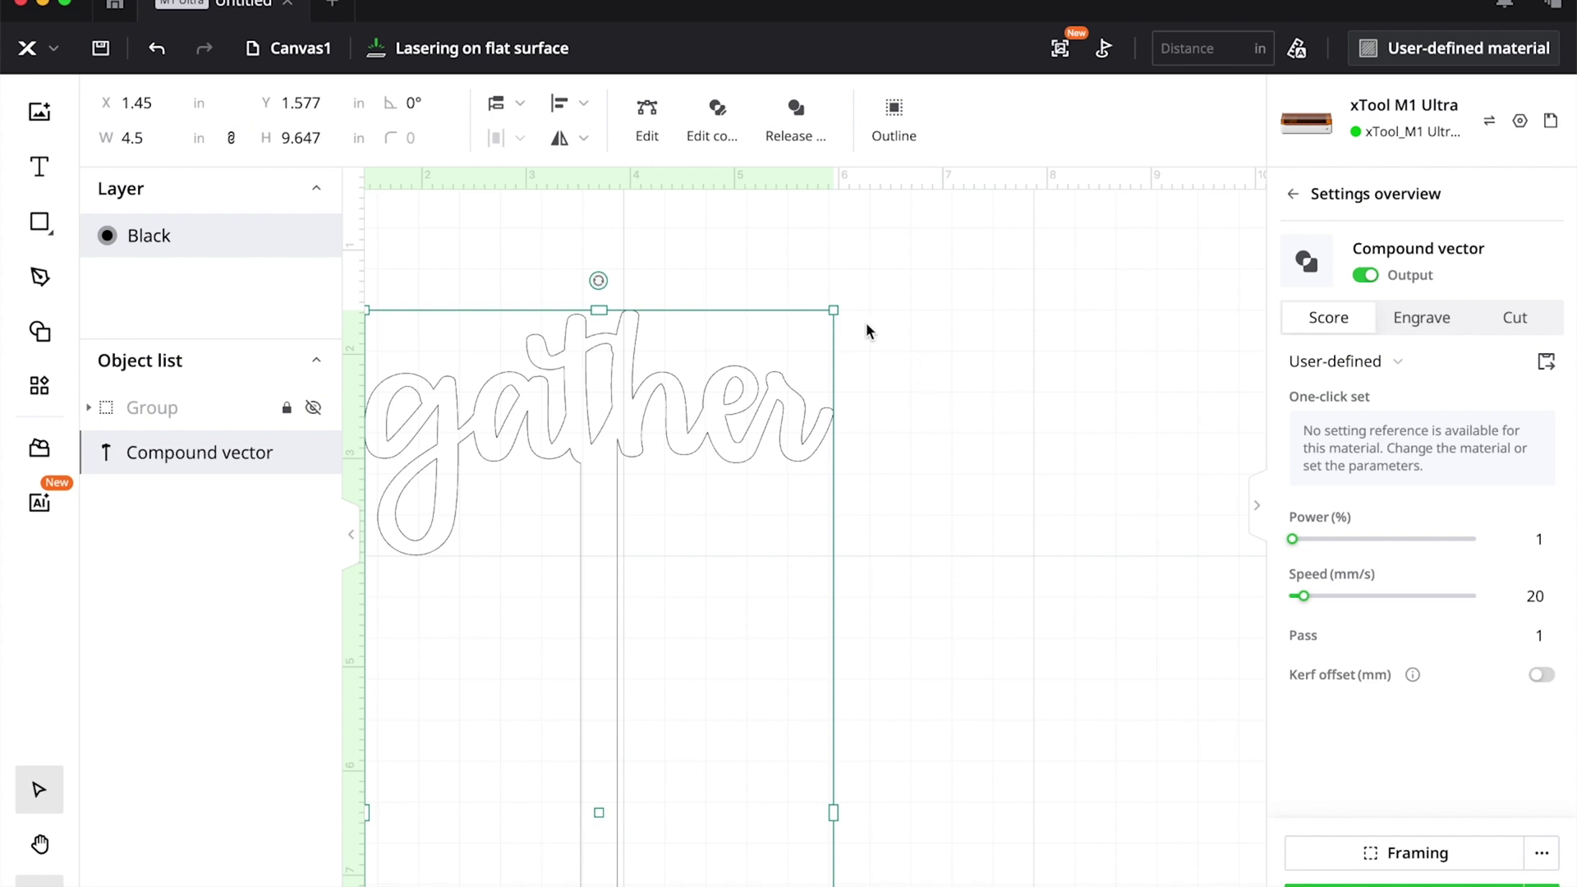
left_click_drag(833, 310, 808, 364)
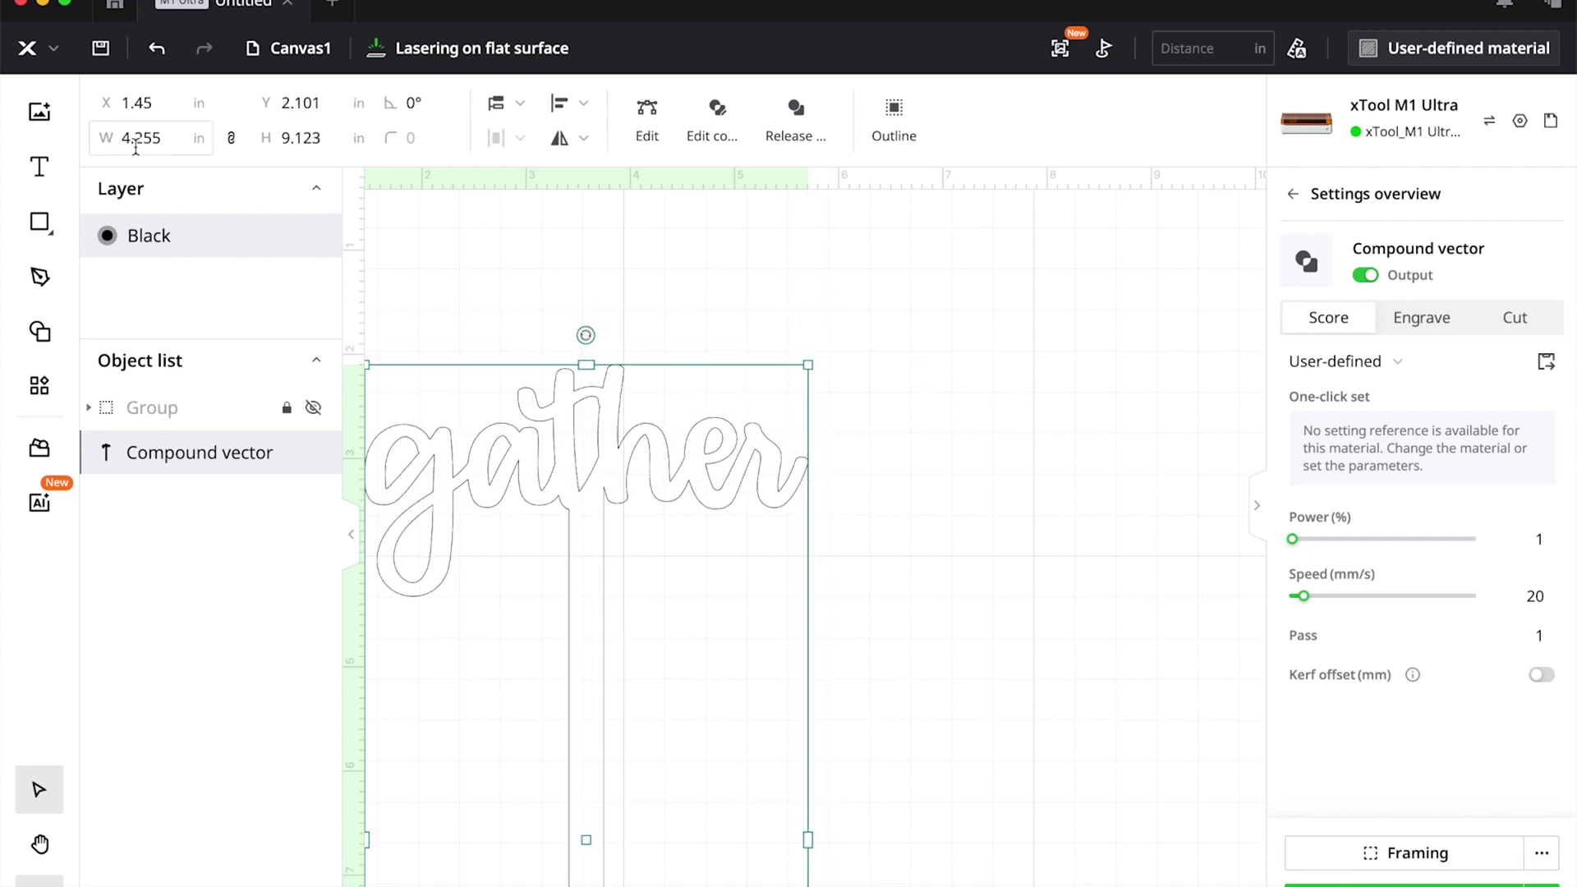
Try a 9 in height for the united design, then undo back to 9.123 in
left_click(308, 133)
type("9")
key("Return")
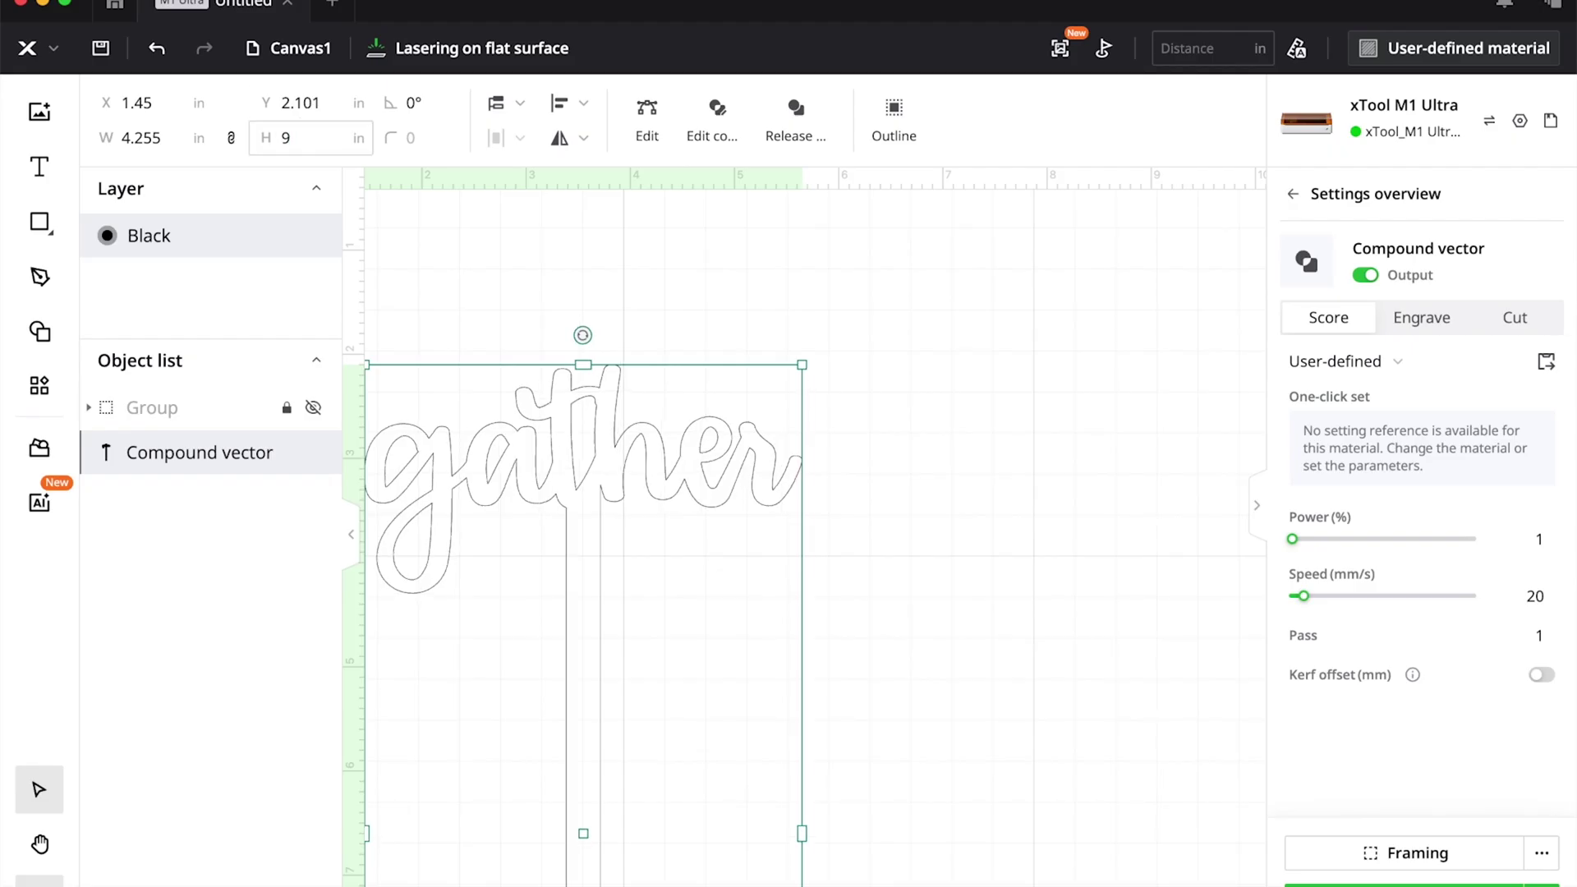
key("ctrl+z")
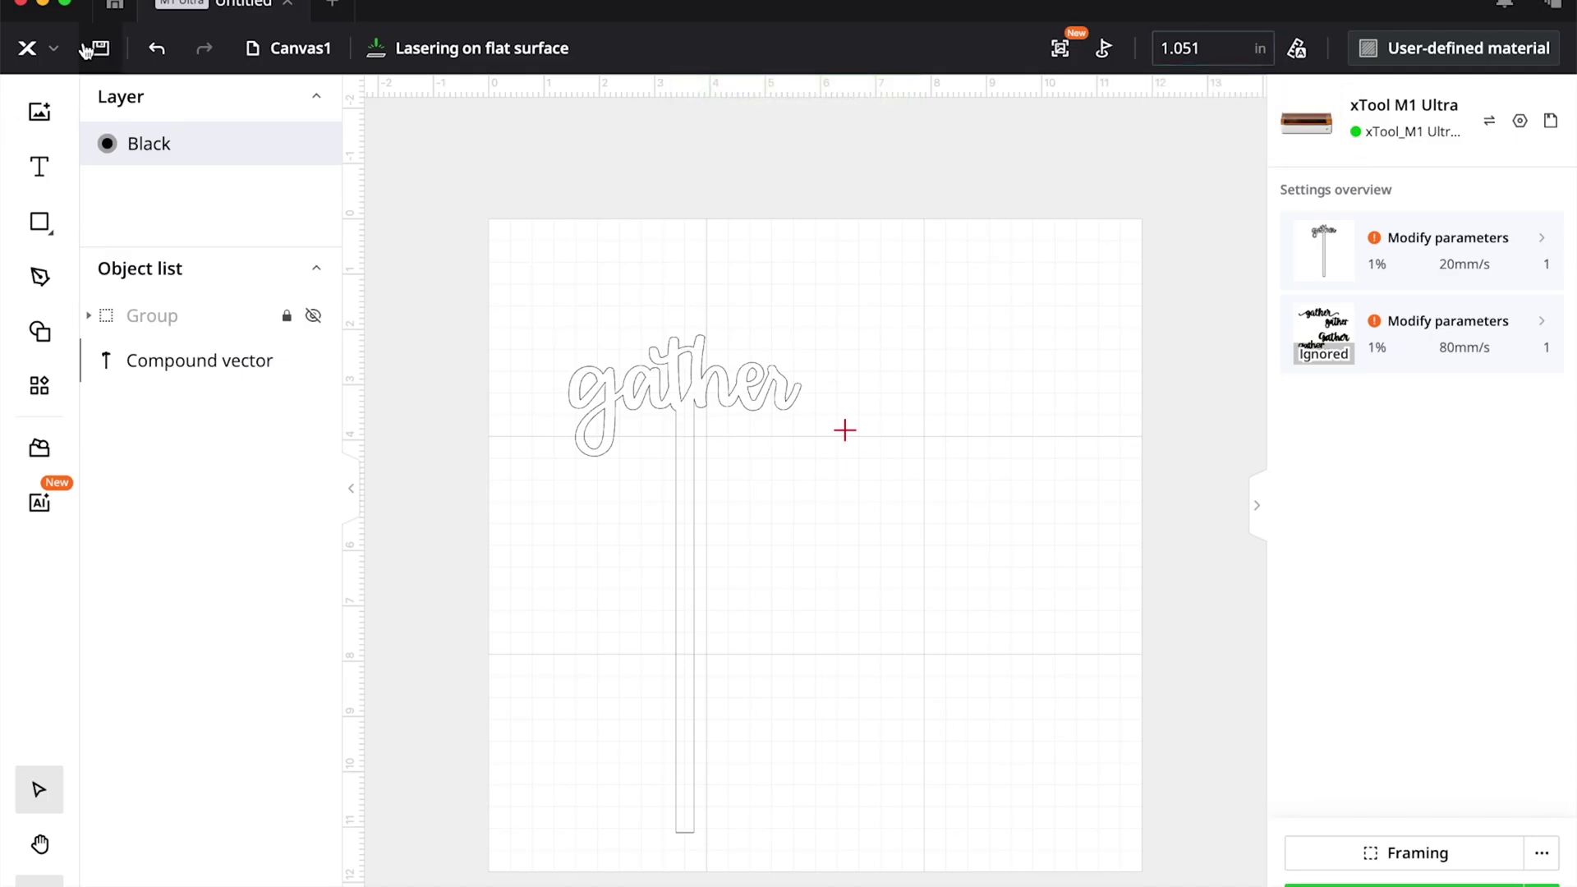
Check the program settings from the xTool menu, then select the gather design to show its Cut settings
left_click(58, 53)
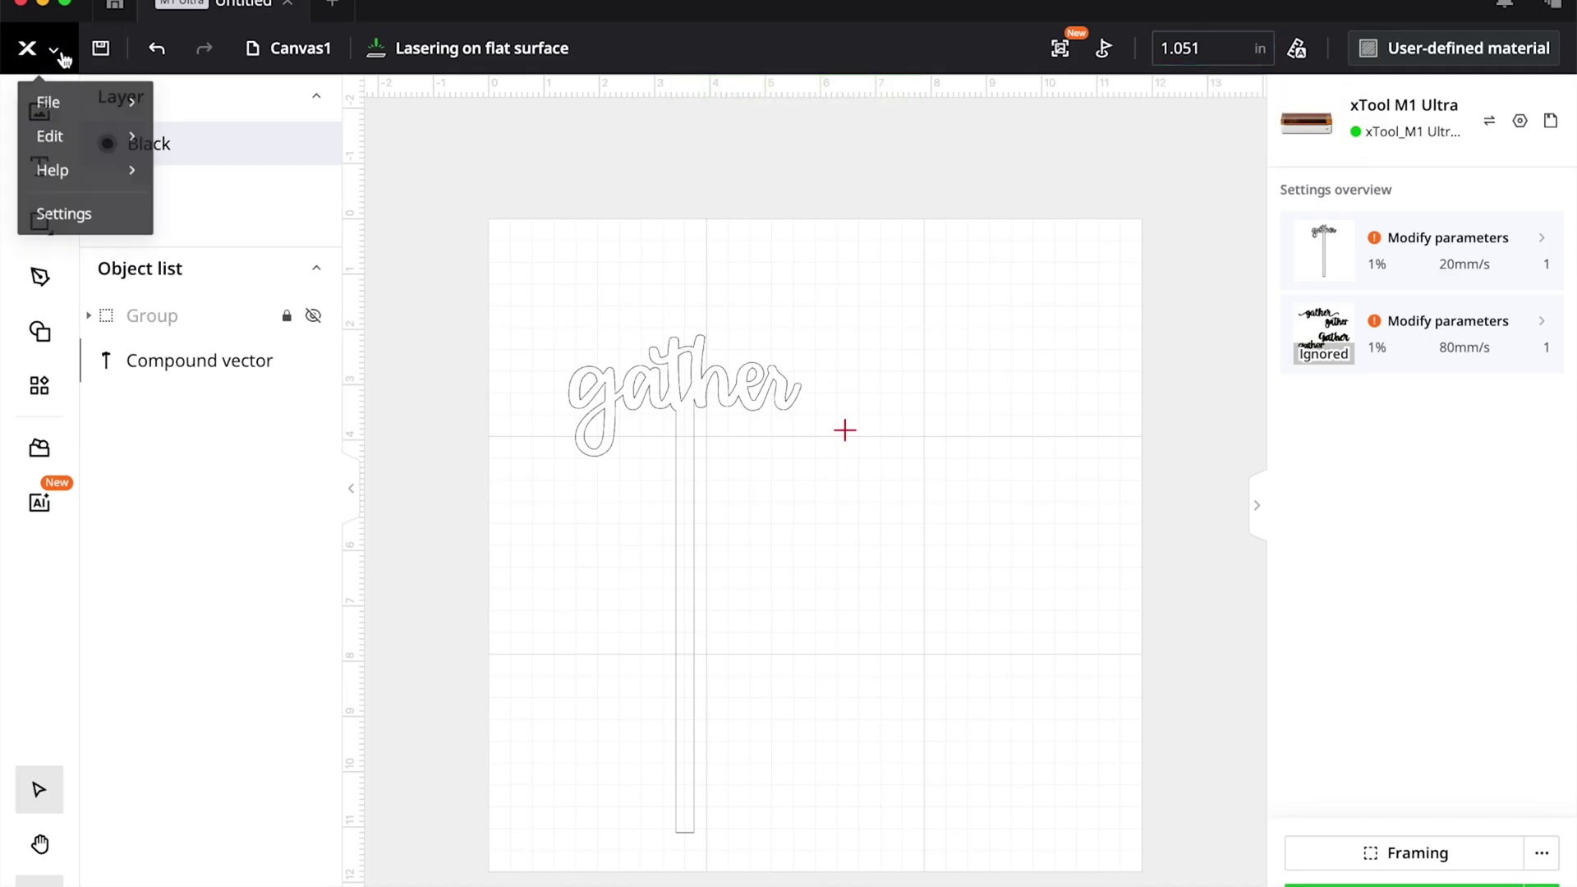
left_click(66, 216)
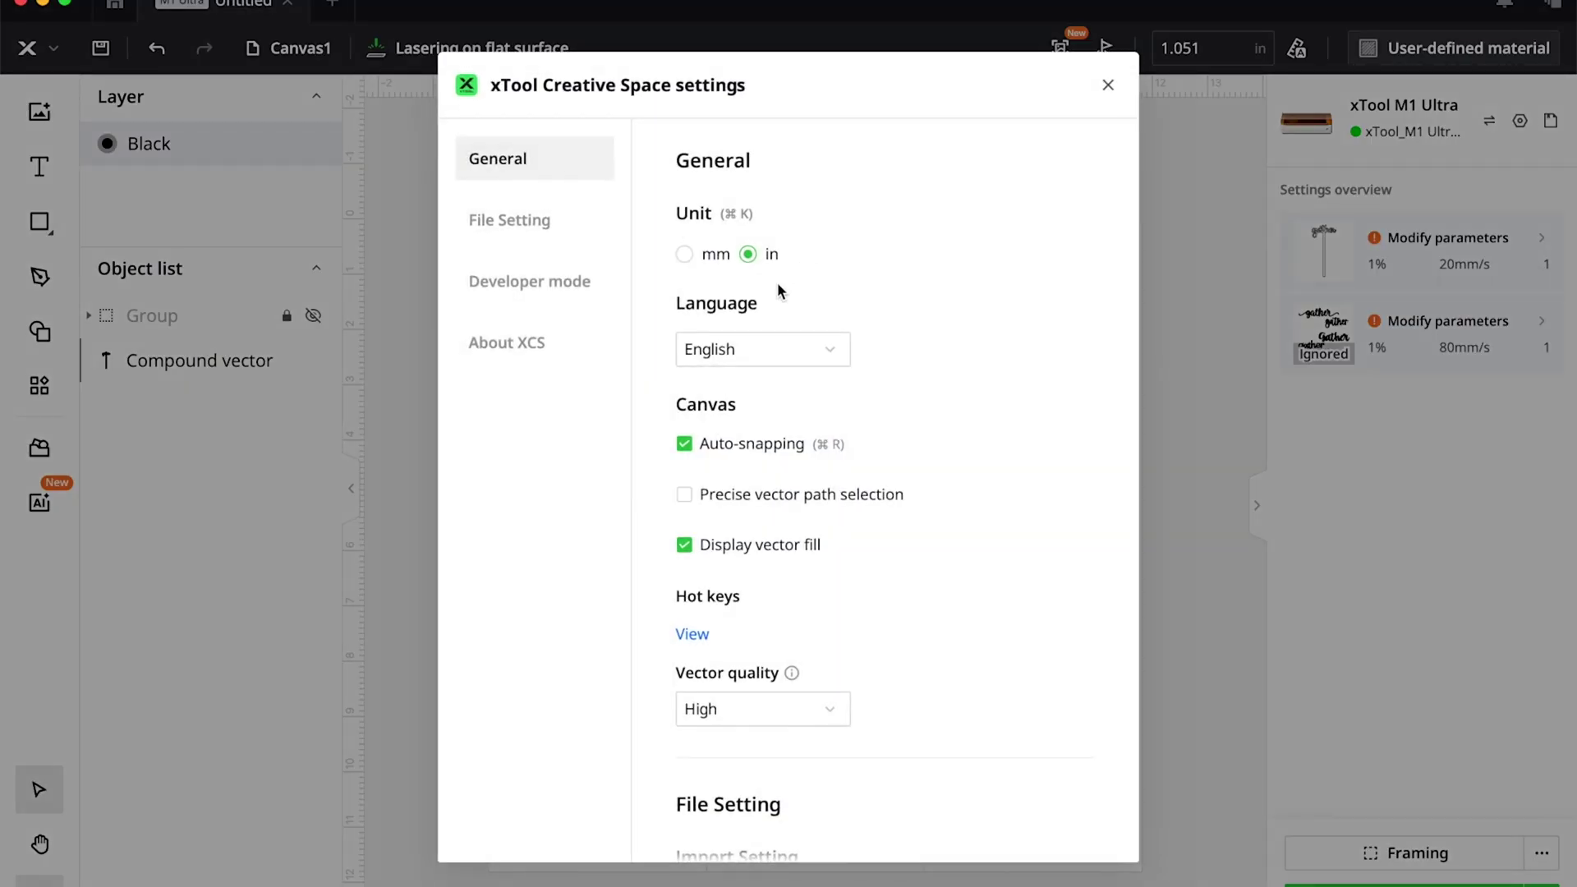
left_click(1105, 88)
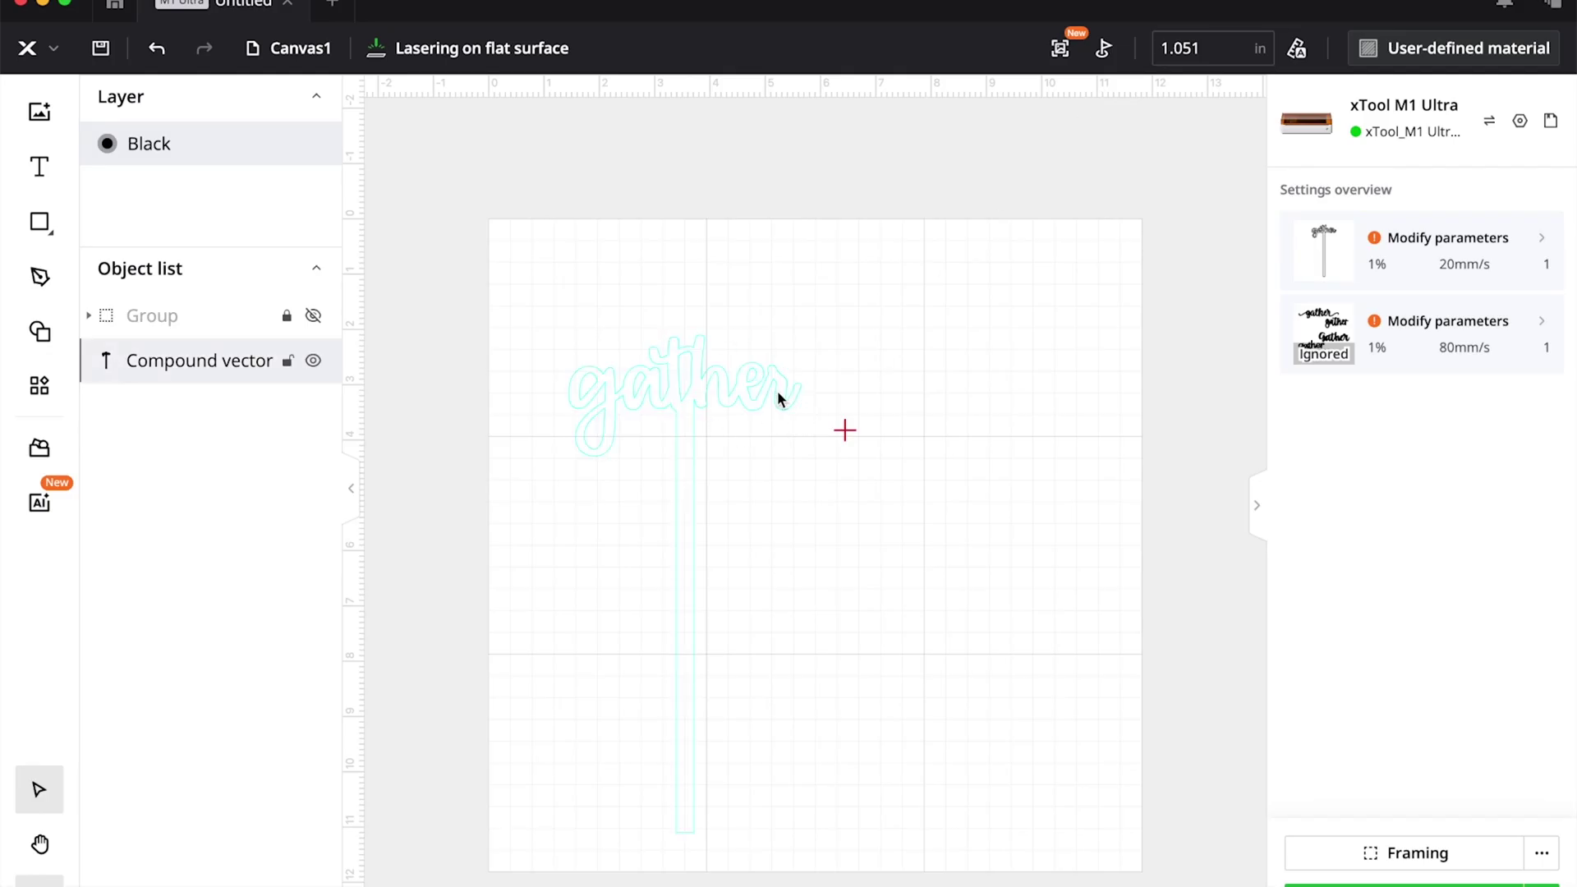
left_click(778, 393)
Cut the gather design on user-defined 3mm Black Walnut Plywood at 92% power and 5 mm/s
left_click(1514, 321)
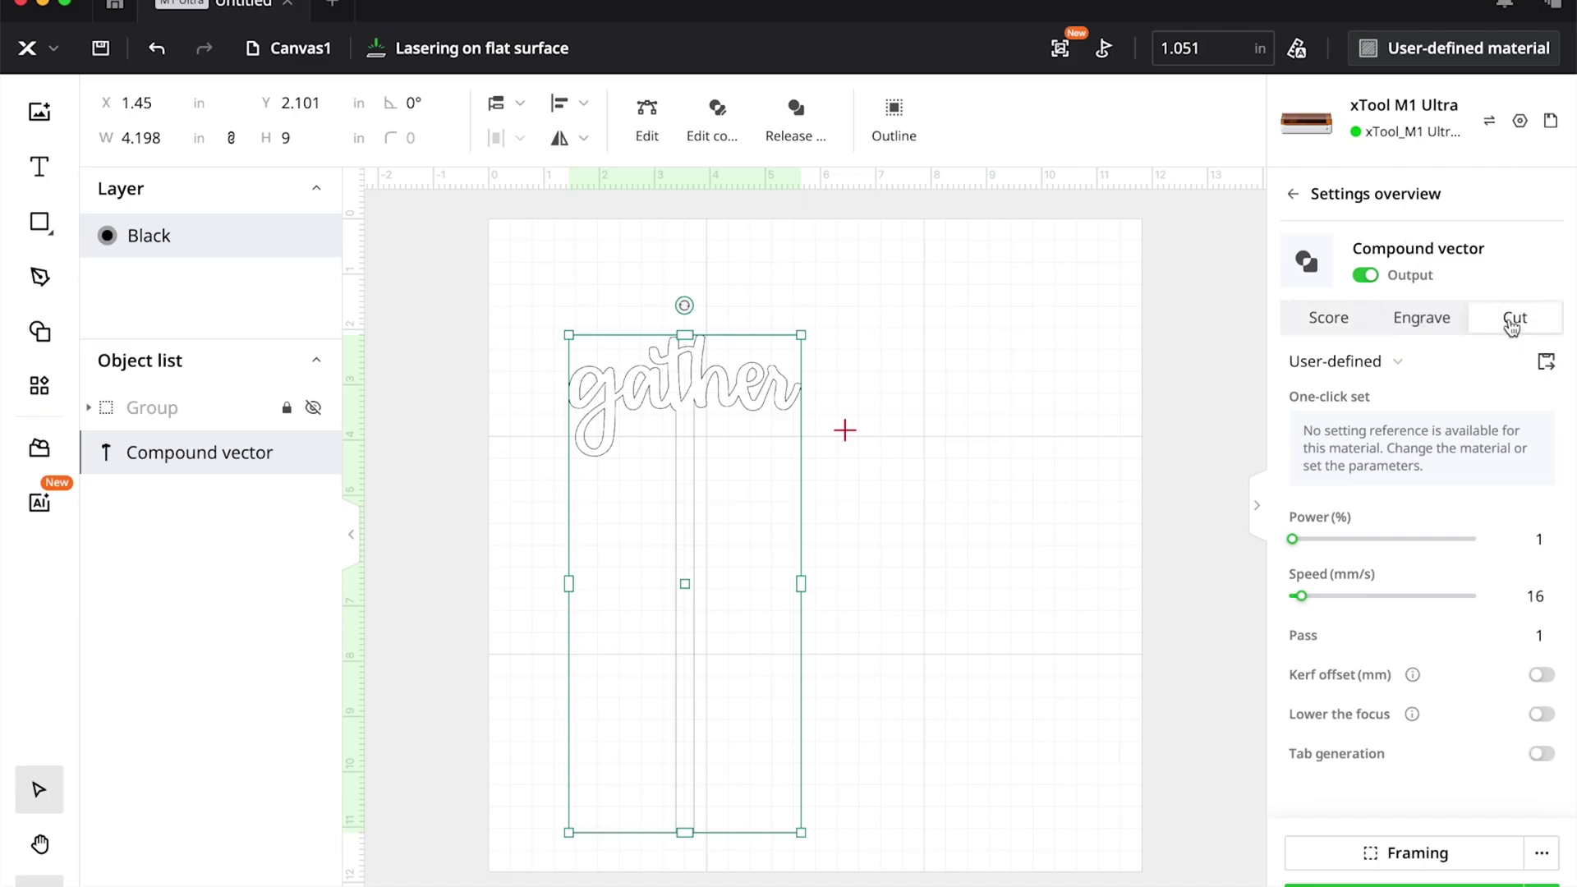
left_click(1452, 45)
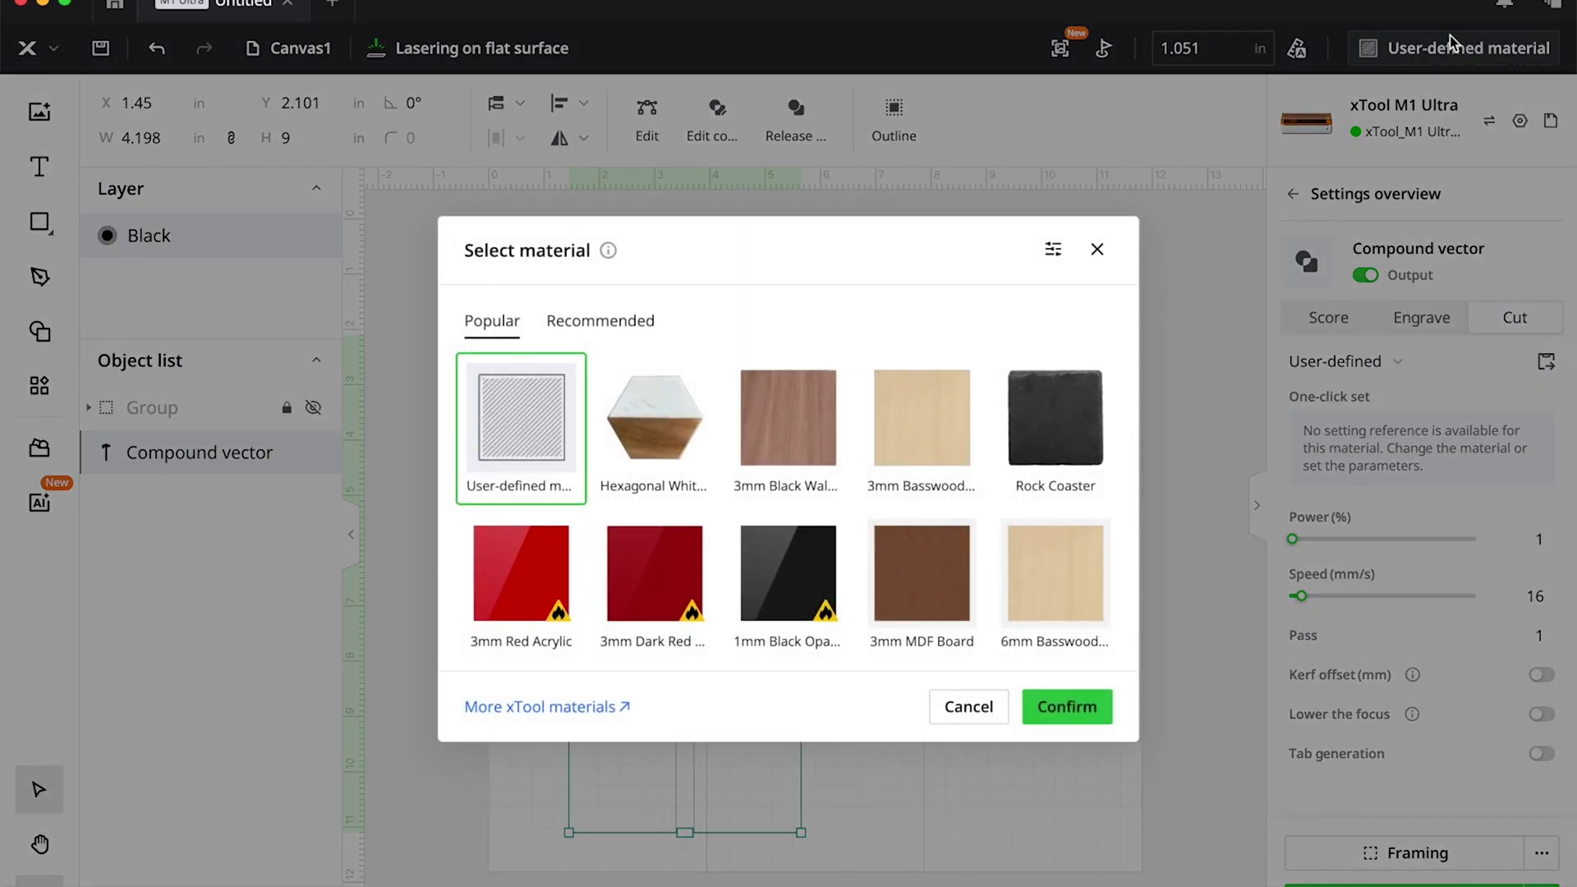
left_click(913, 444)
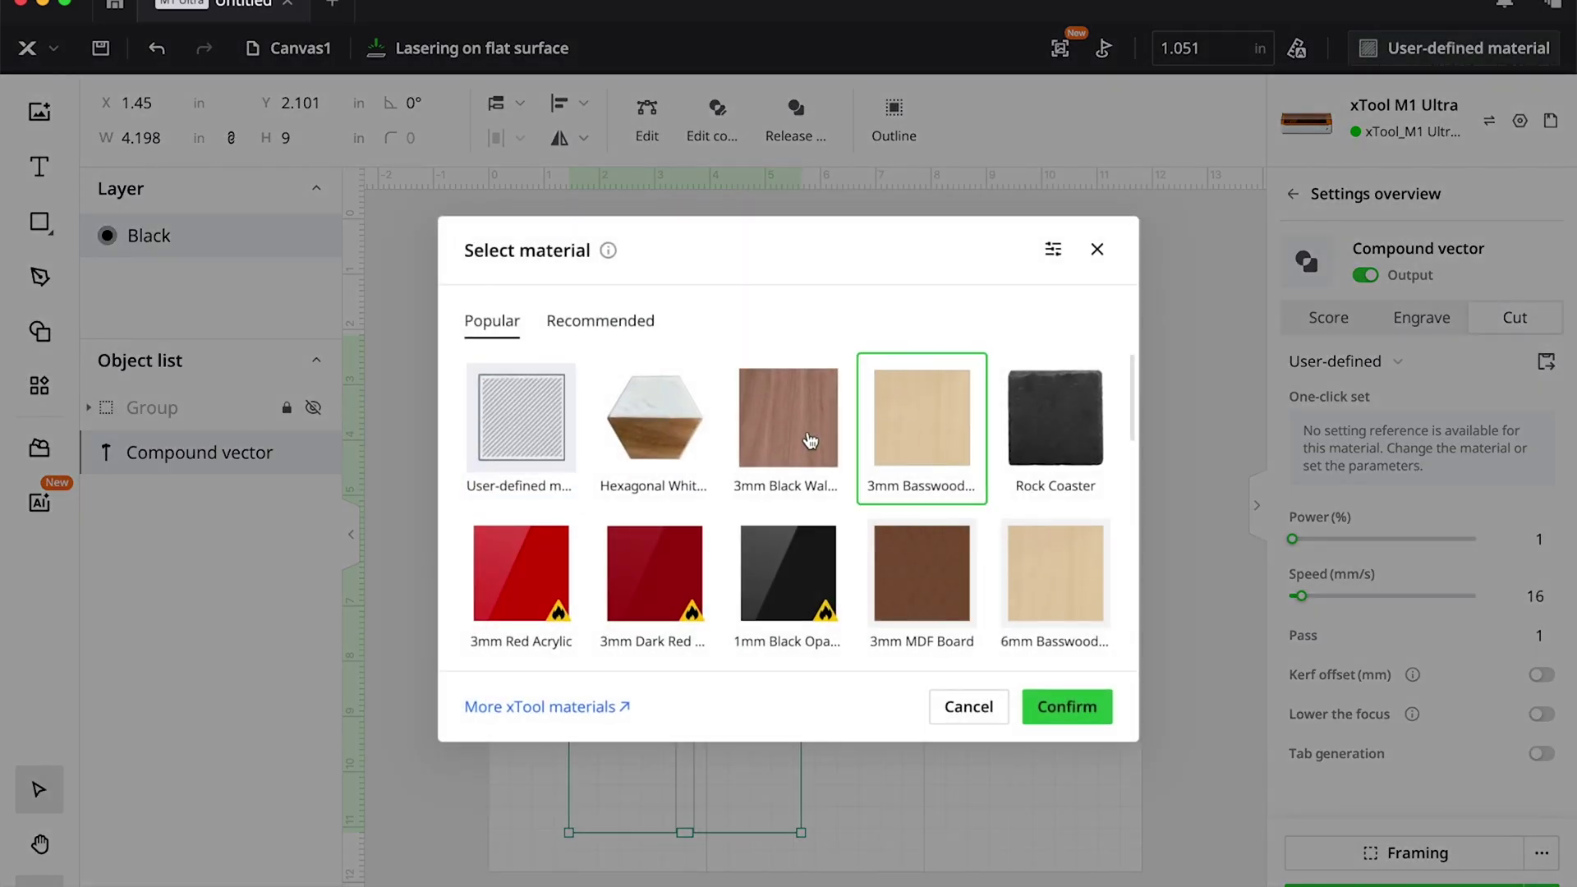
left_click(809, 439)
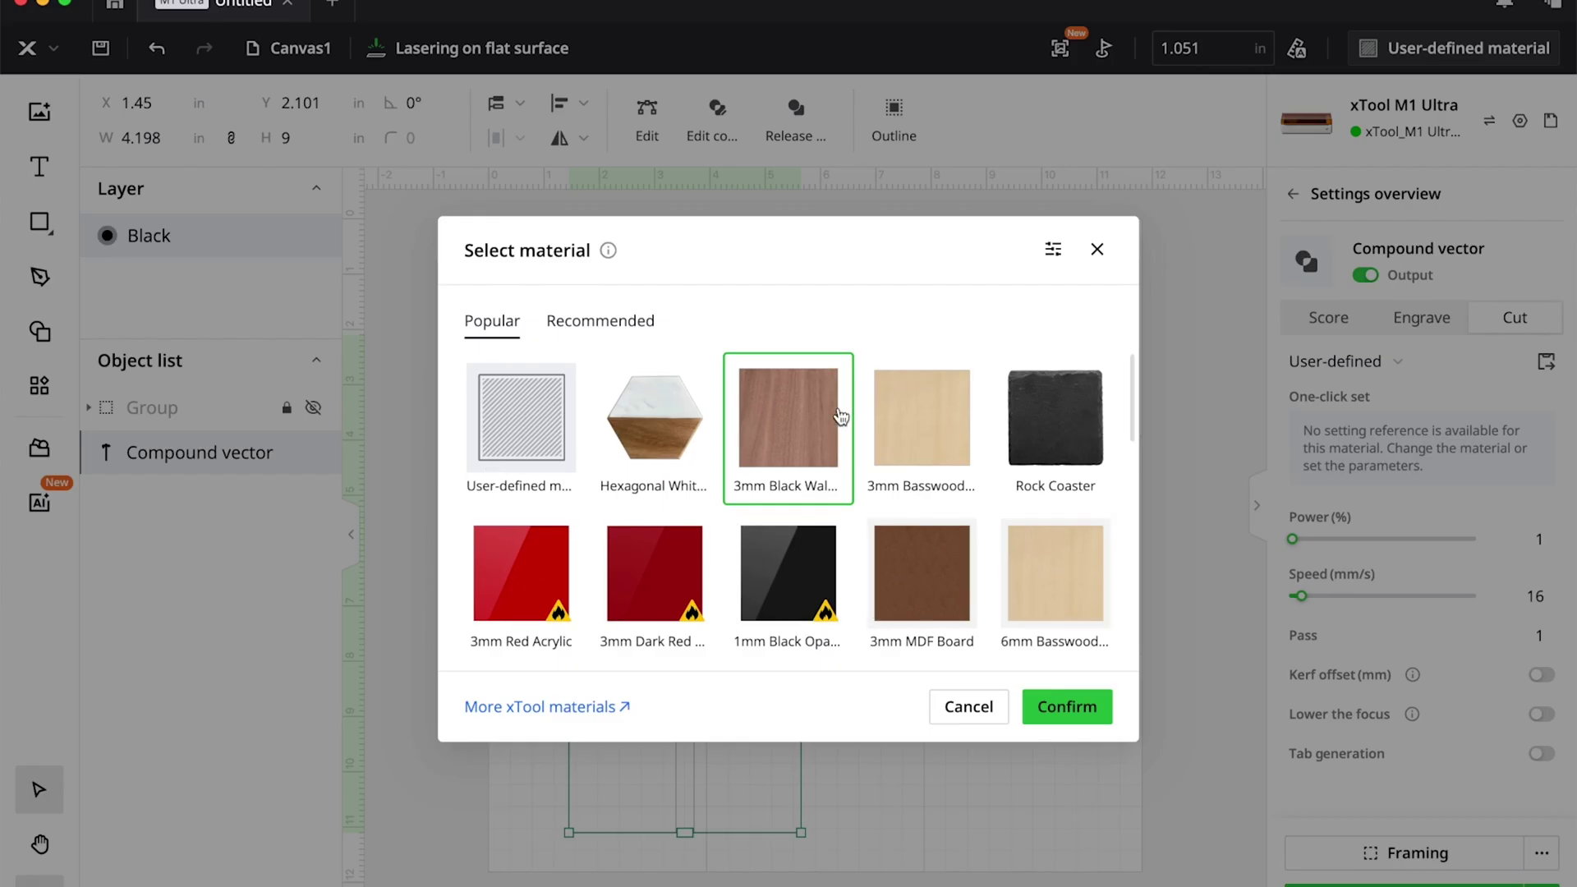
left_click(1039, 707)
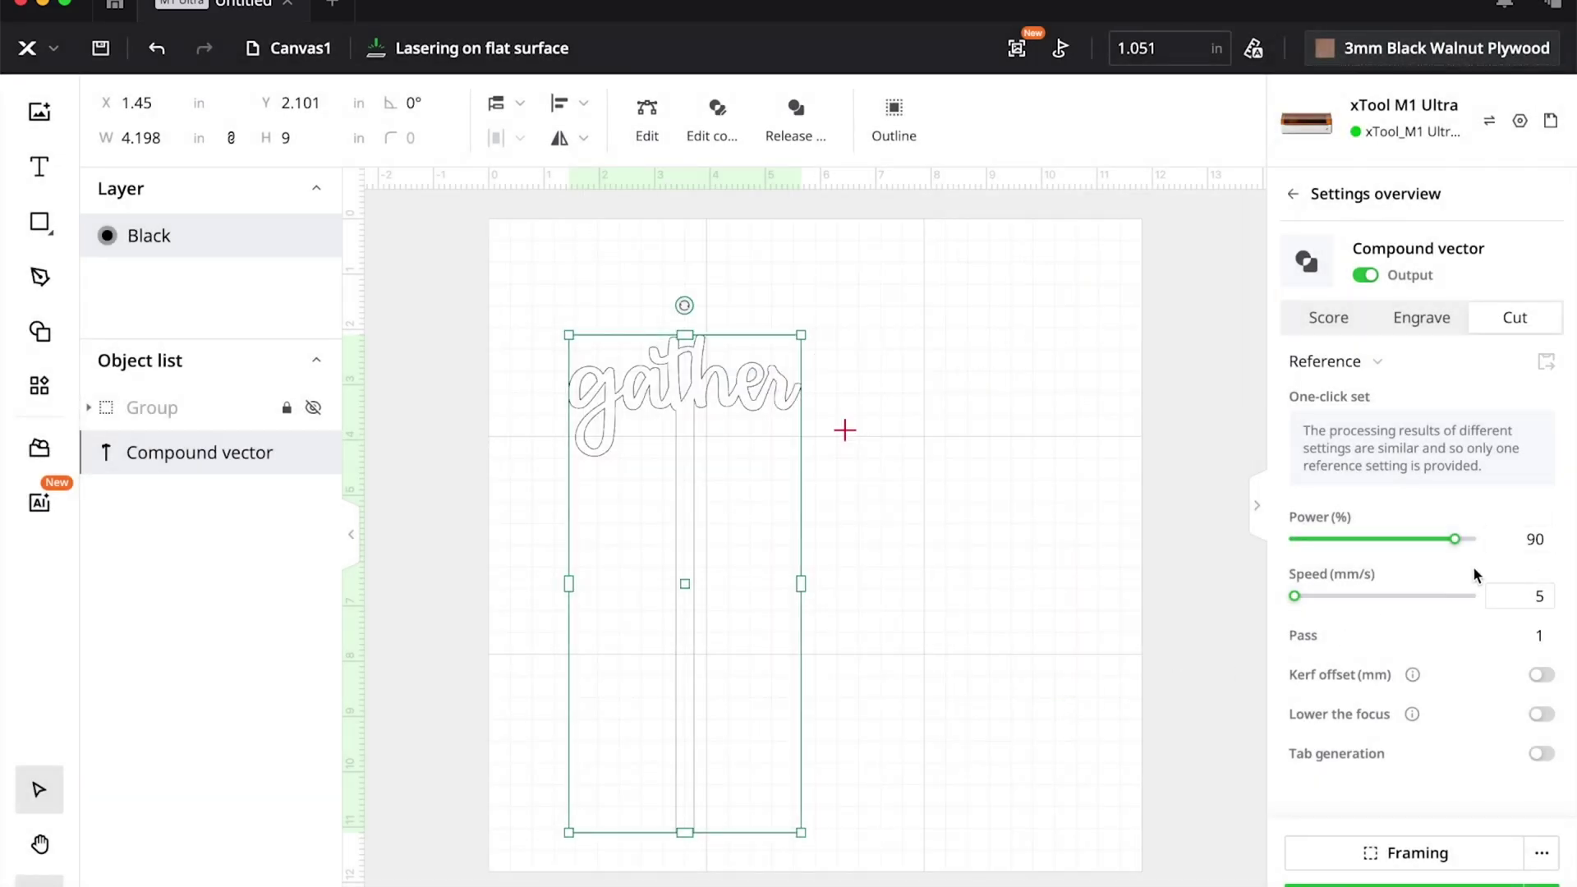
left_click_drag(1457, 544, 1460, 544)
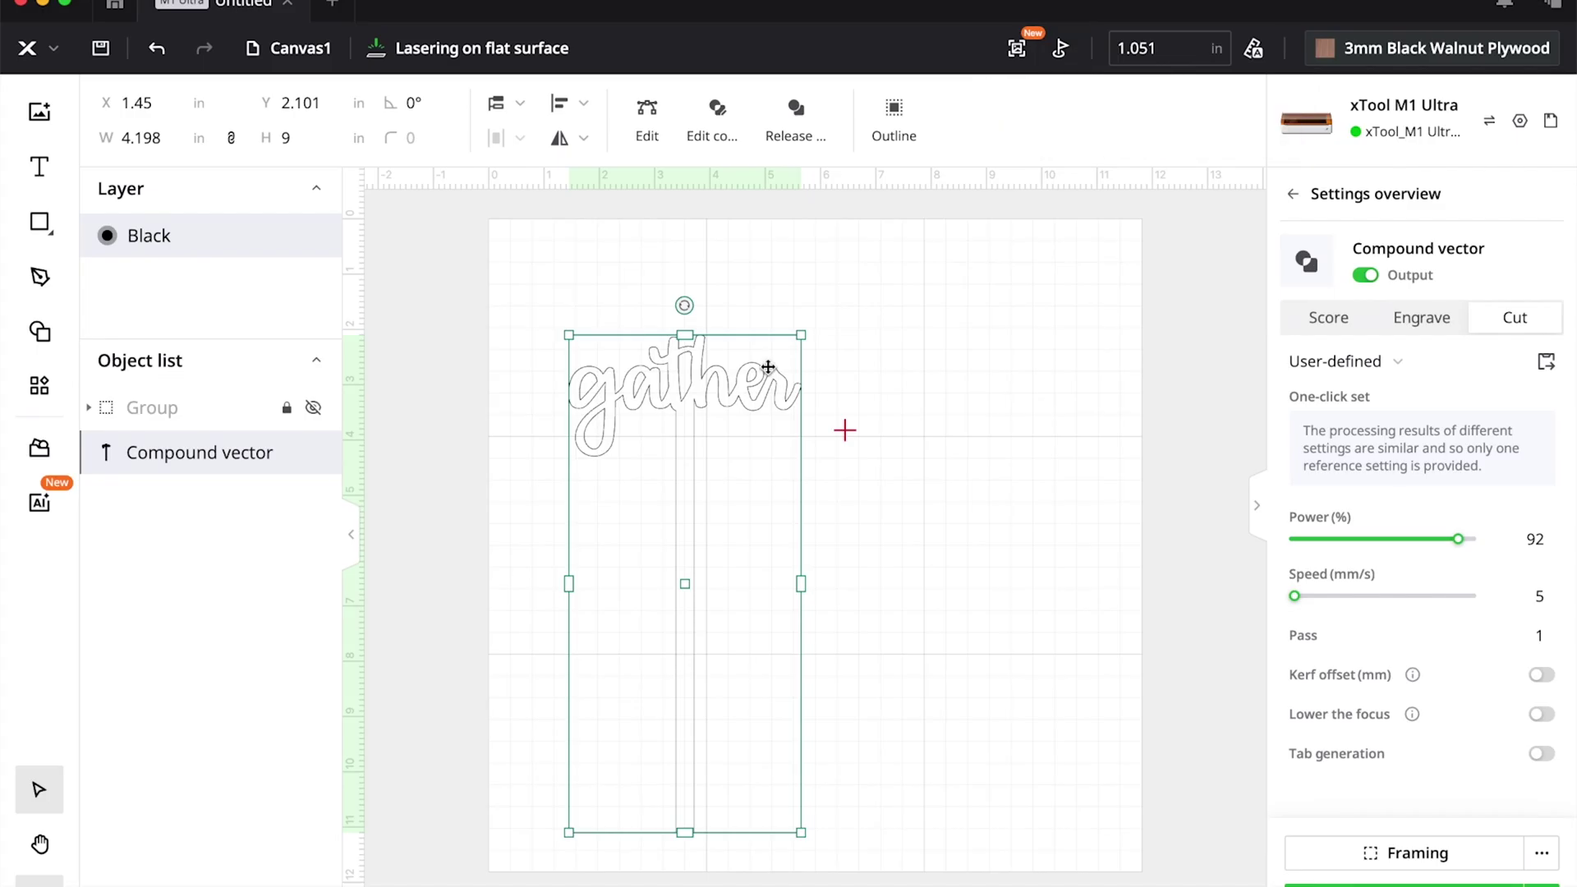
left_click(1059, 47)
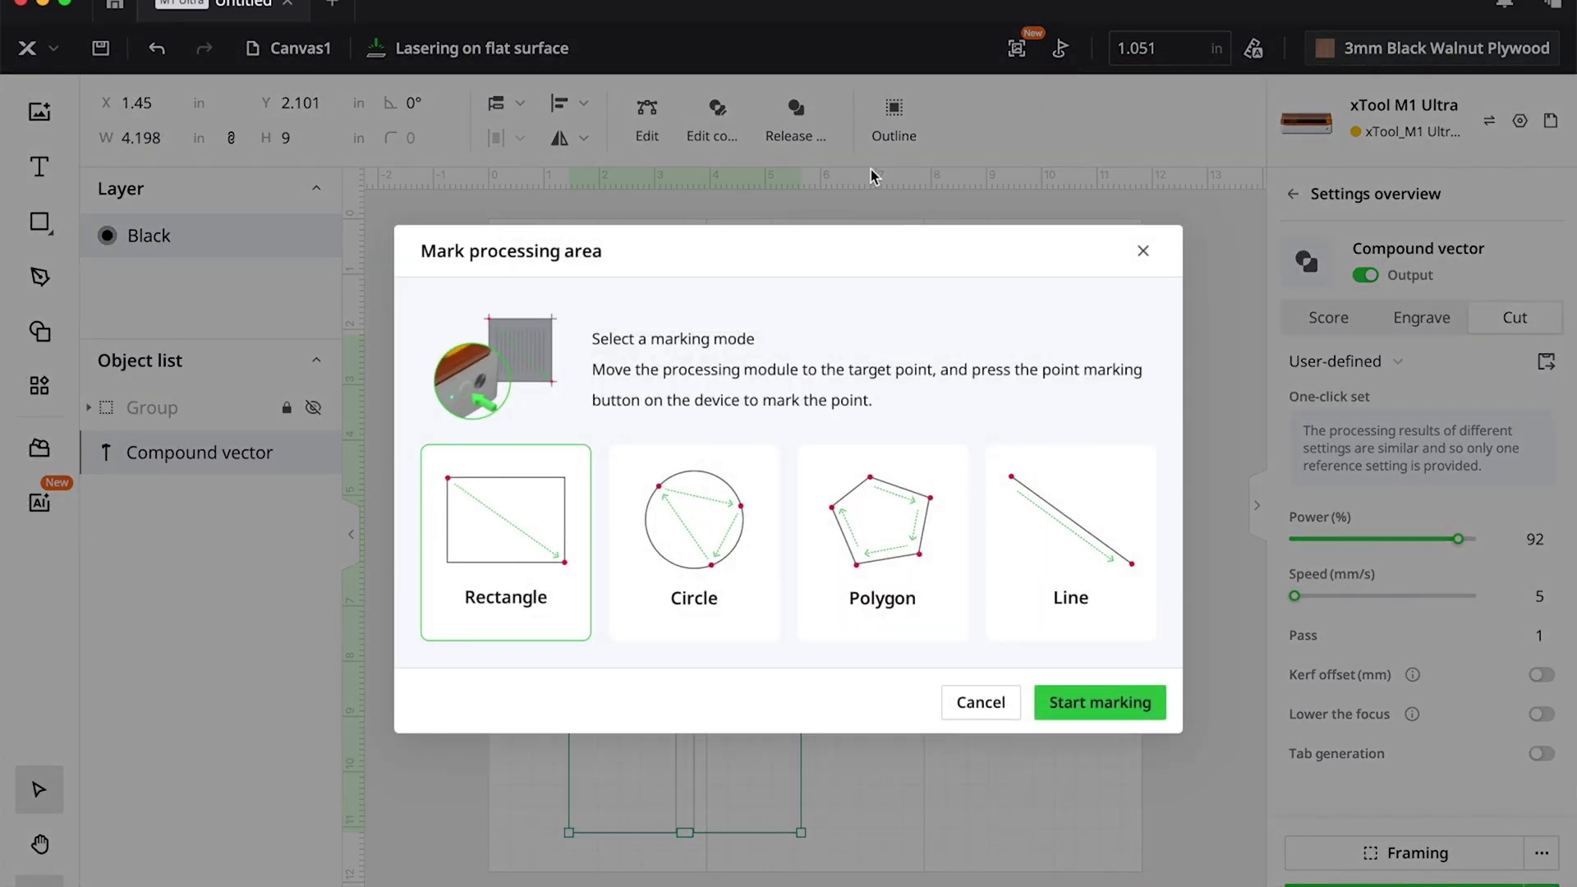
Trace an 11-point T-shaped polygon processing area around the usable material
left_click(887, 534)
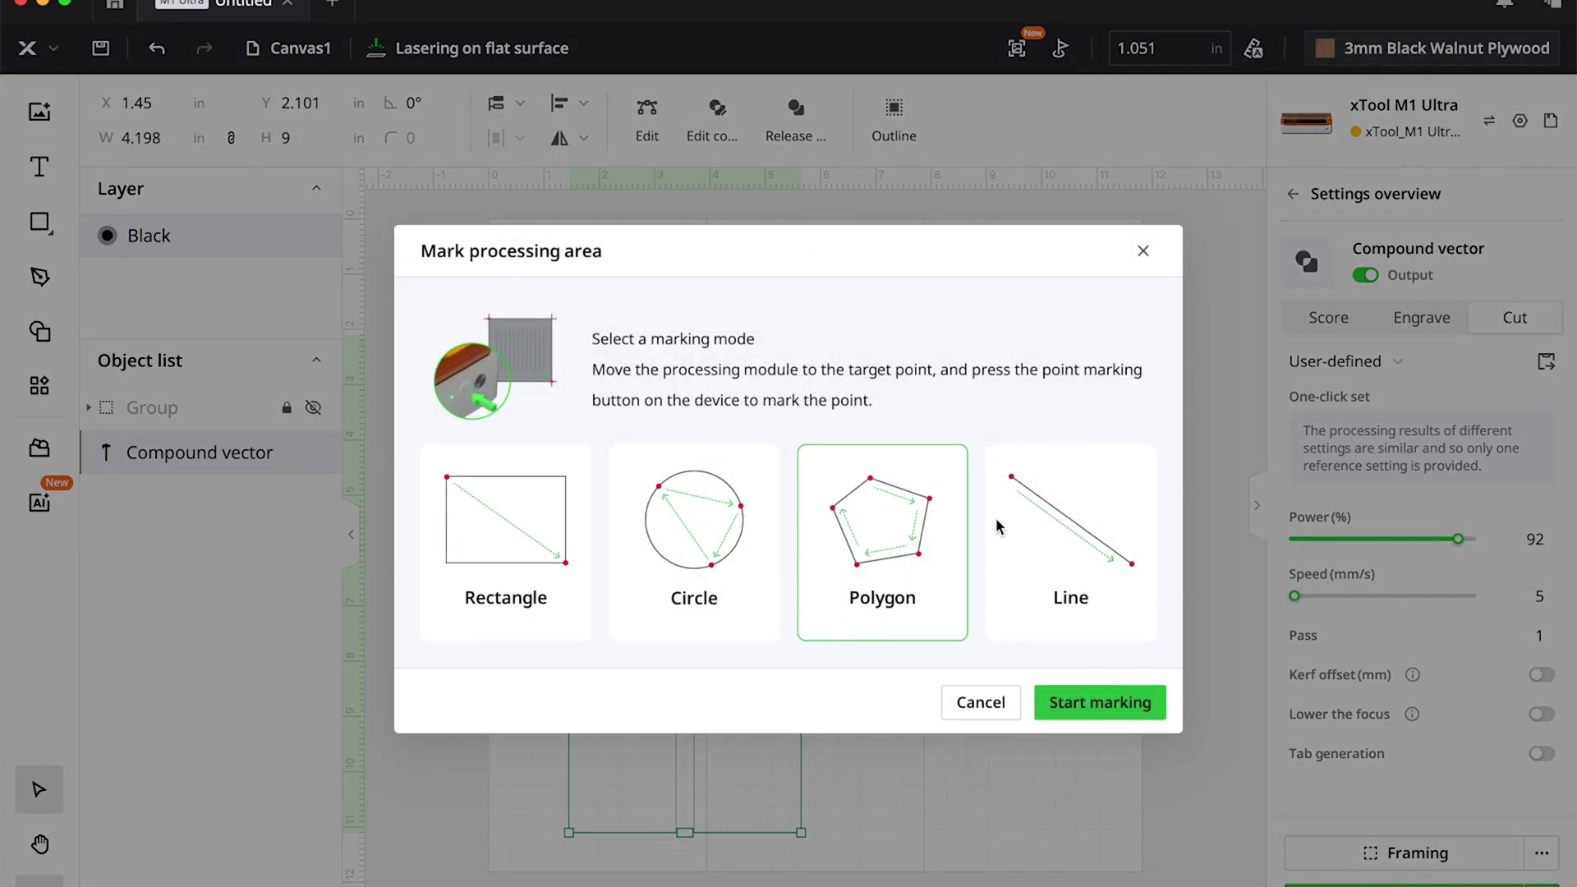
left_click(1125, 712)
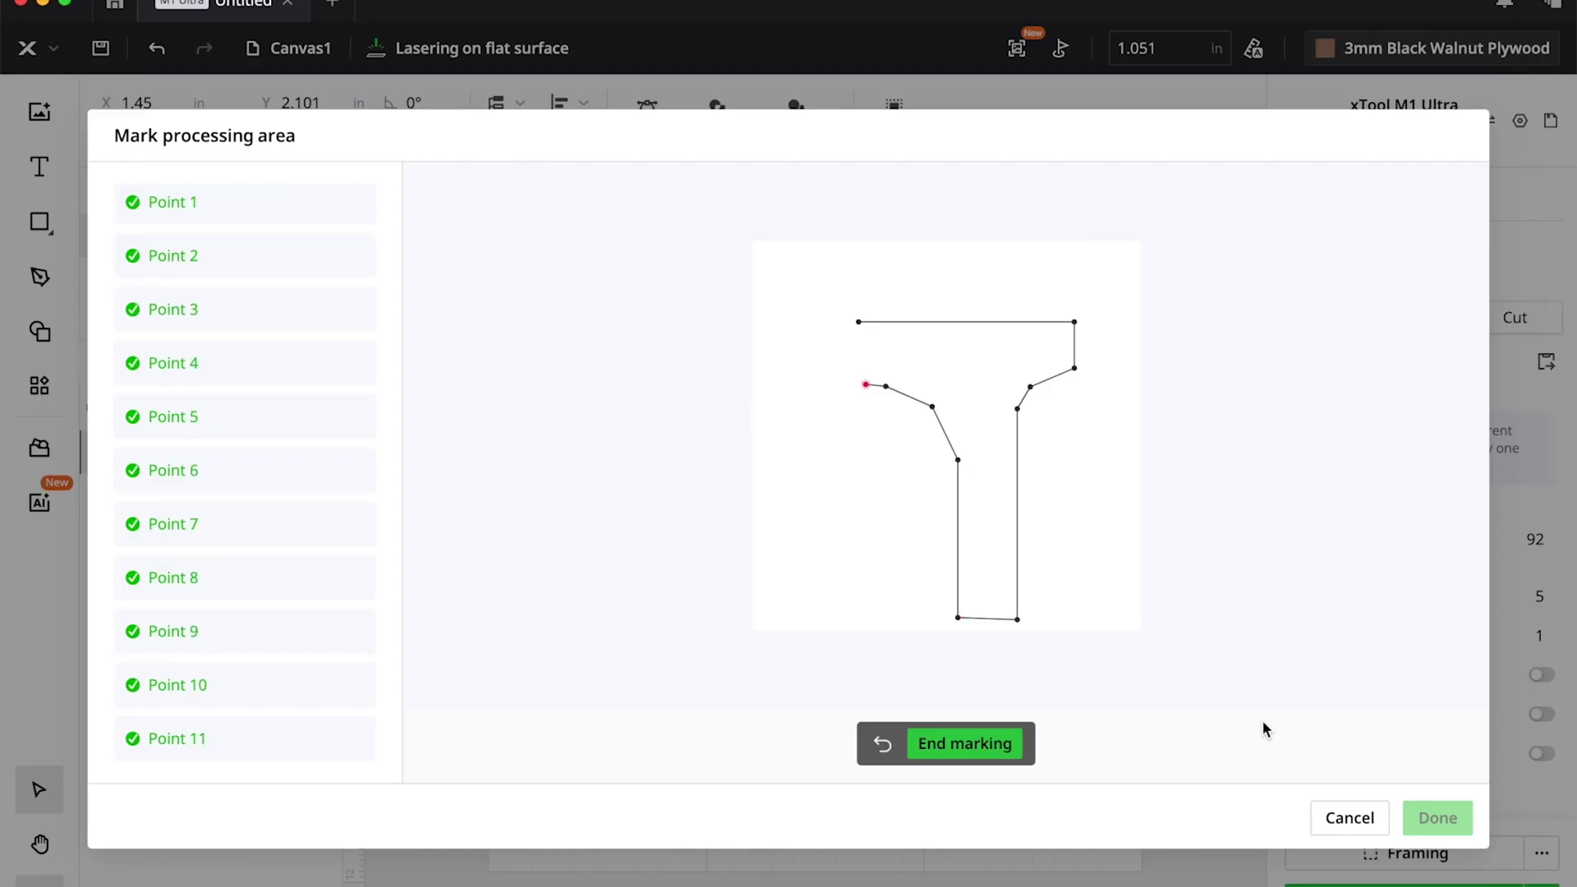
left_click(961, 743)
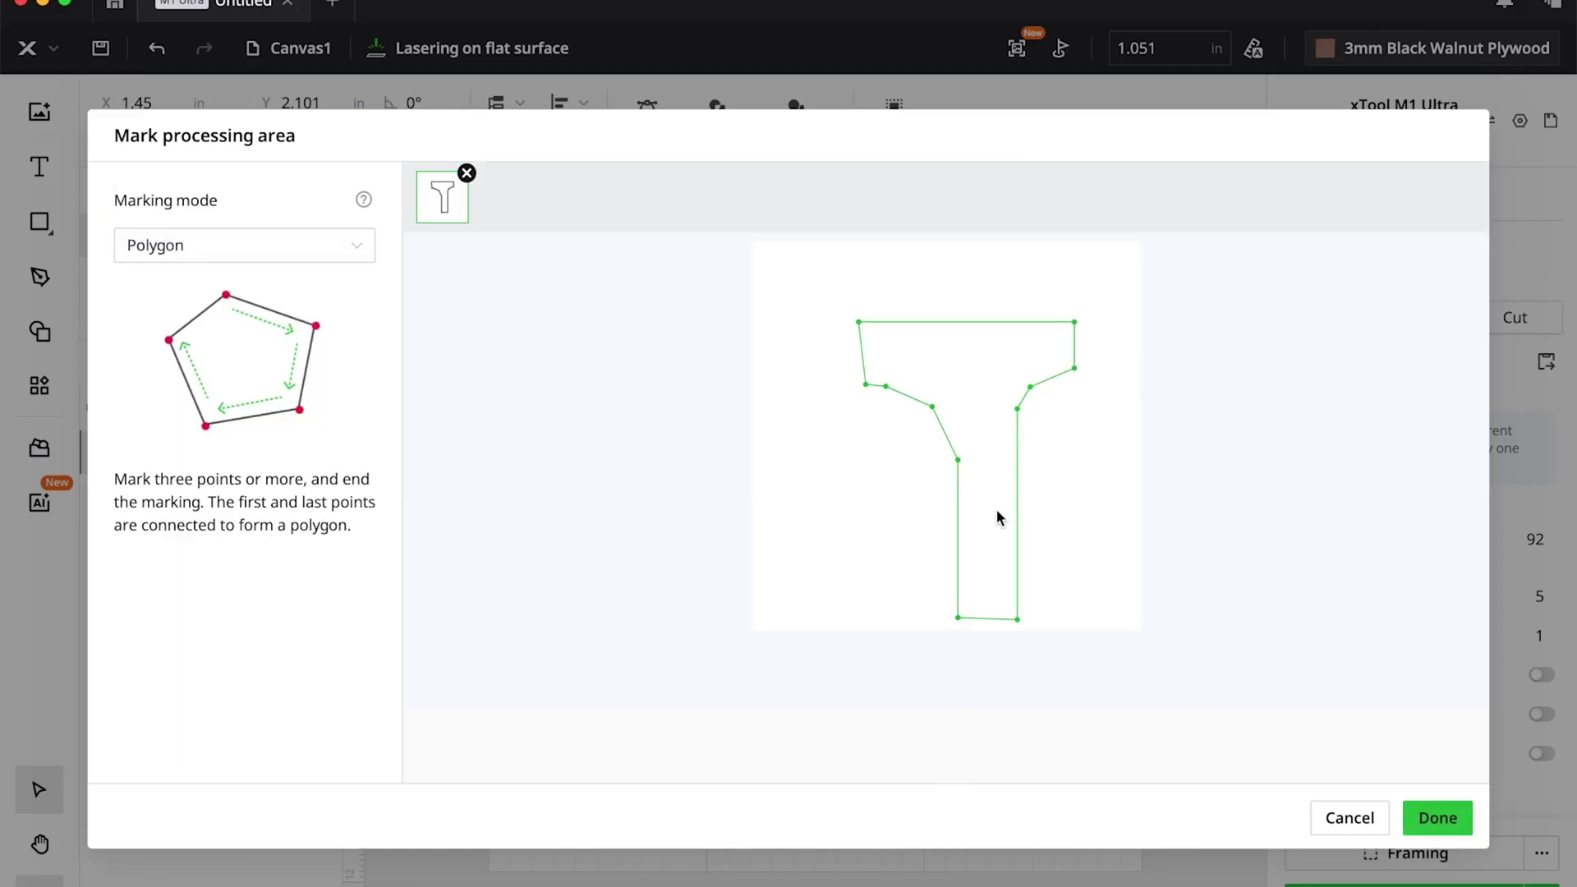
left_click(1437, 817)
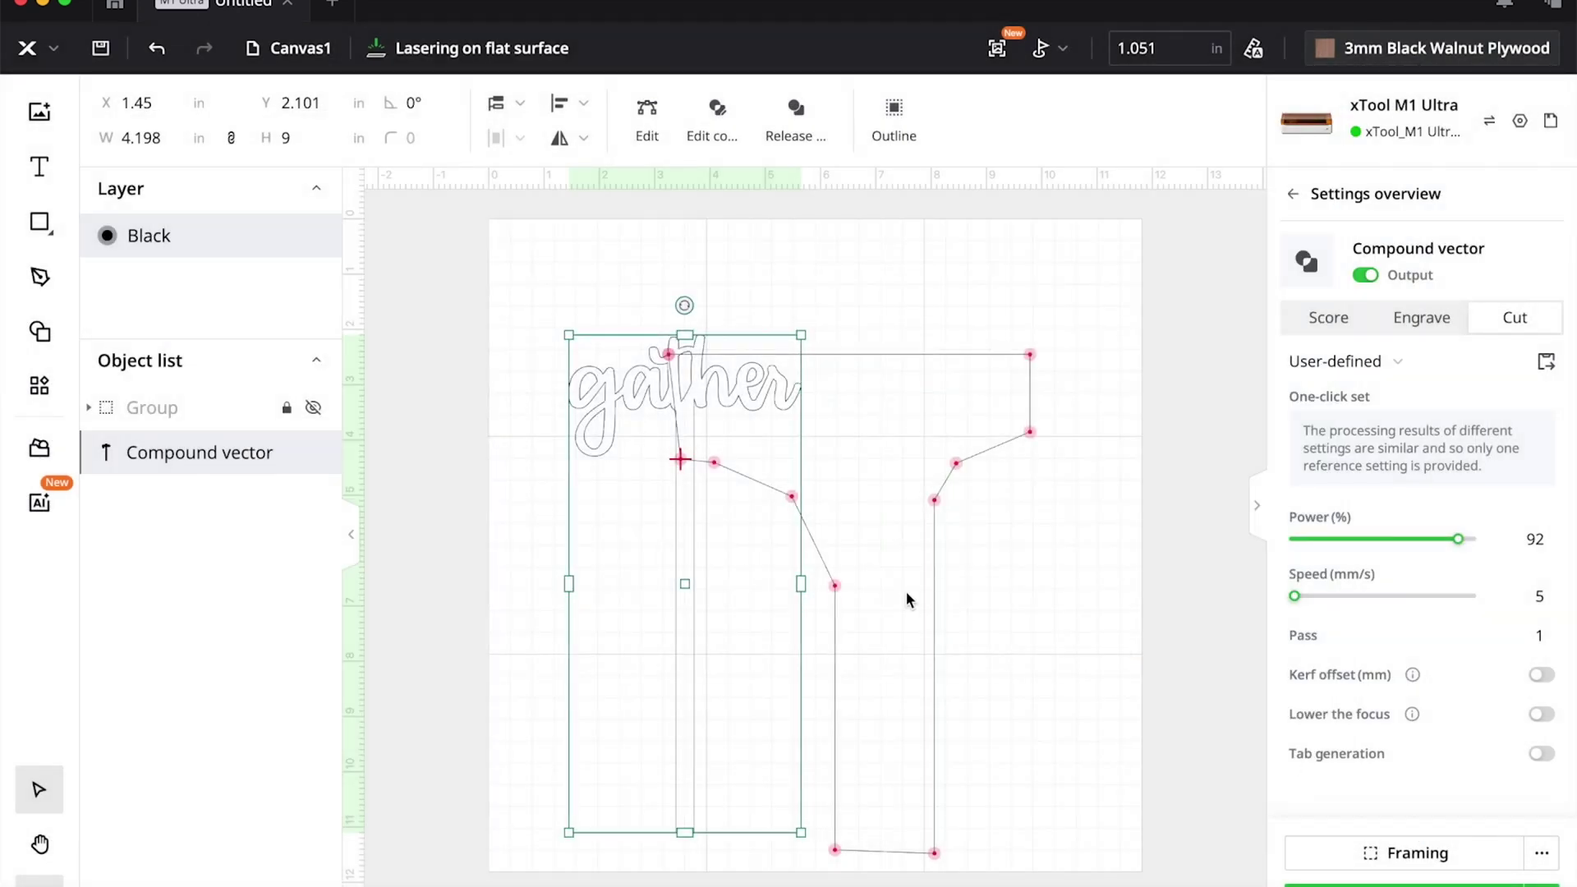
Move the gather design inside the T-shaped polygon area, shrink it slightly, and deselect it
left_click_drag(732, 391, 926, 422)
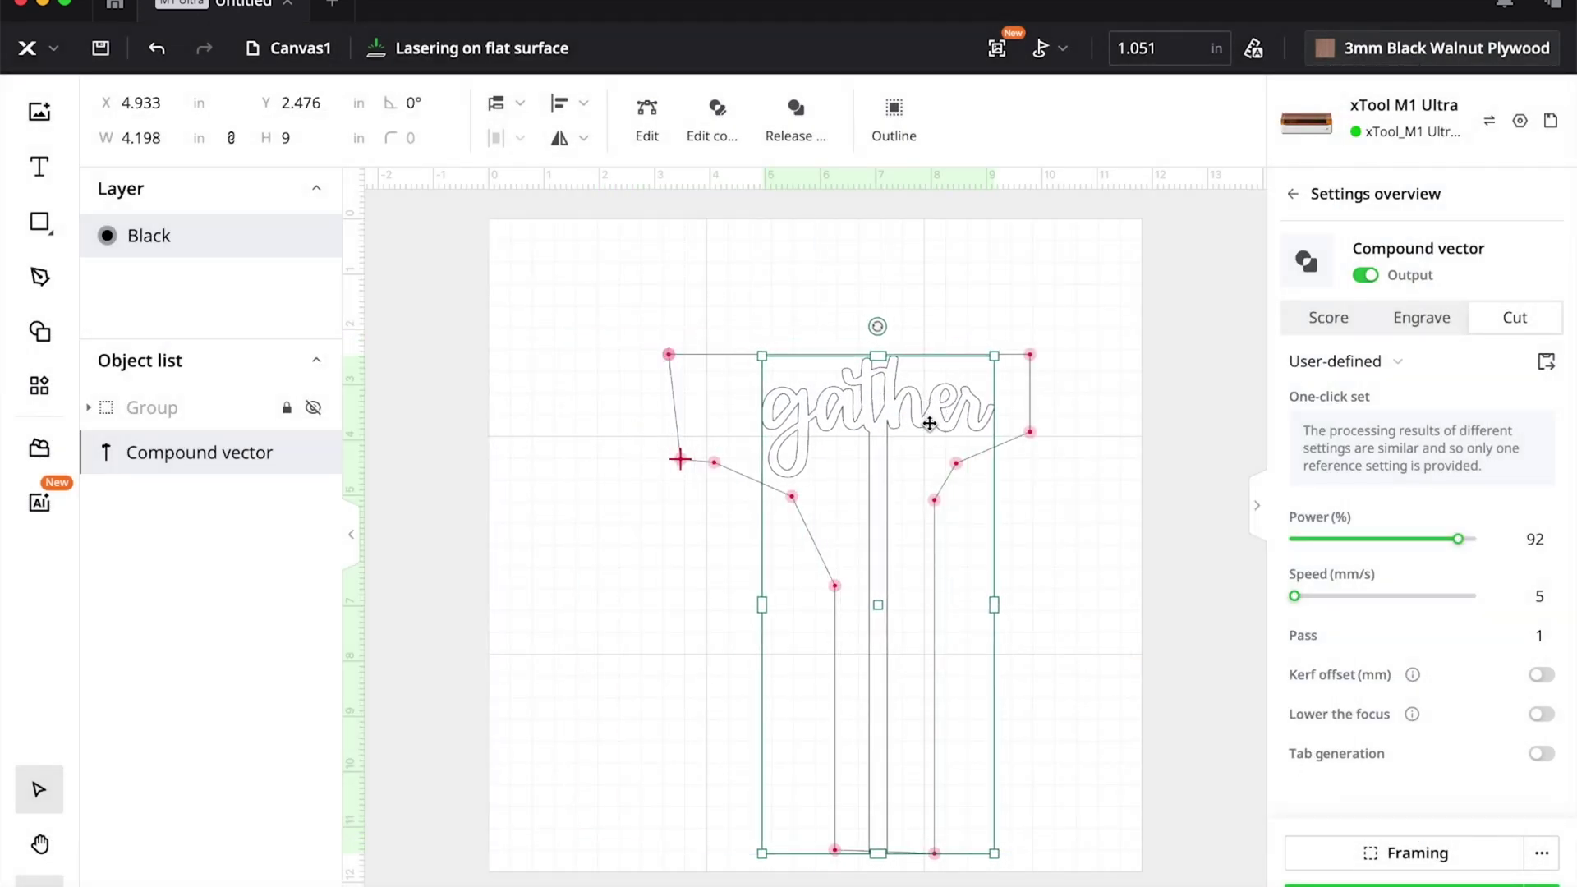
scroll(929, 423, "up", 1)
scroll(929, 423, "up", 2)
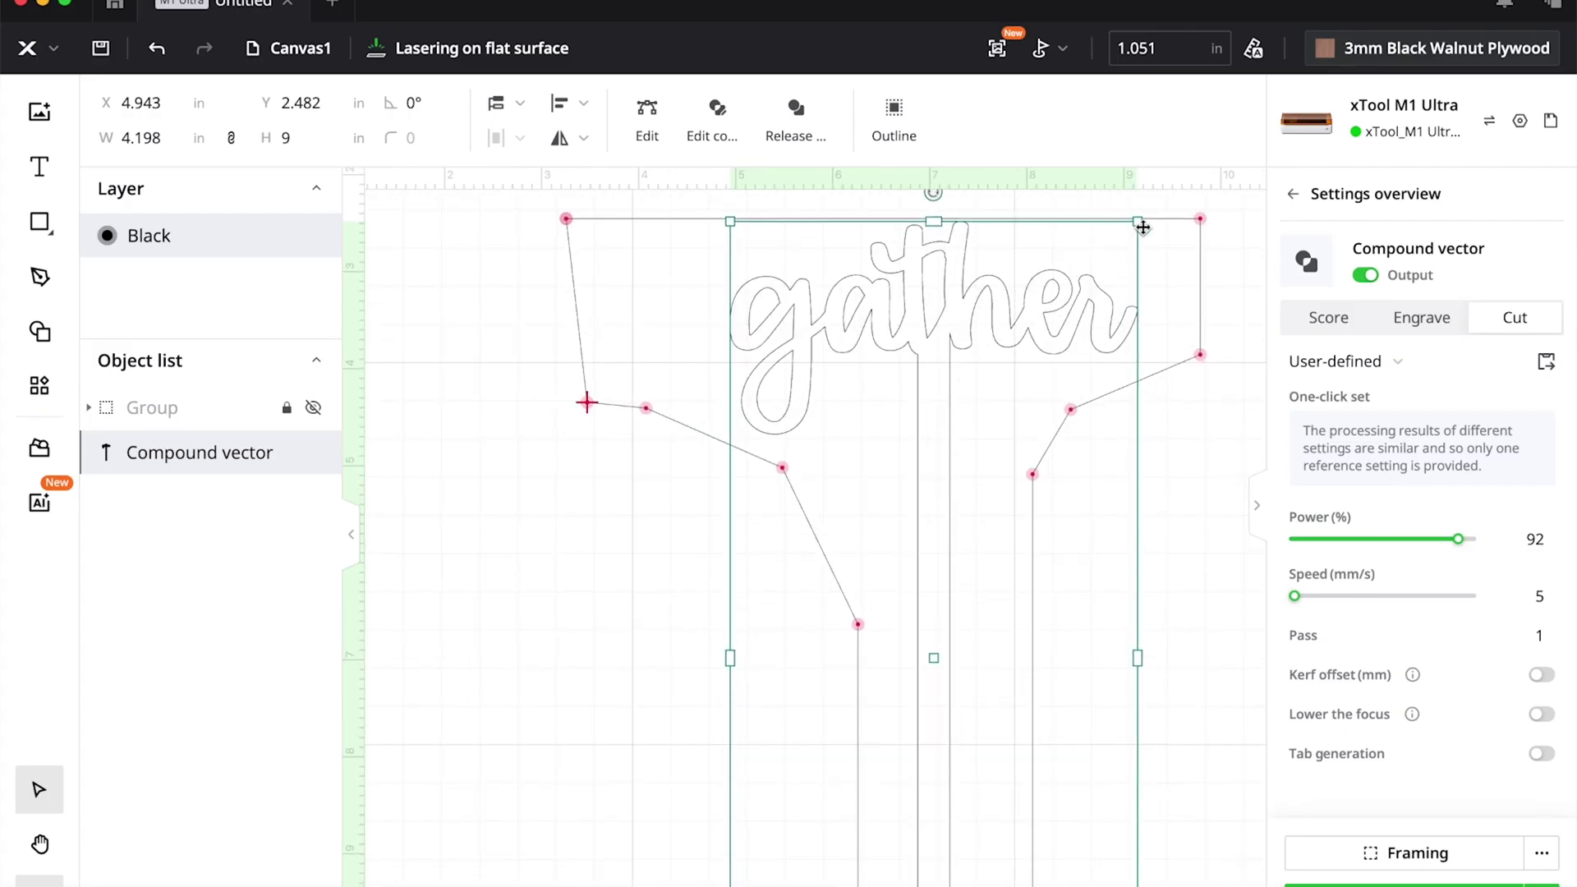
left_click_drag(1137, 223, 1136, 225)
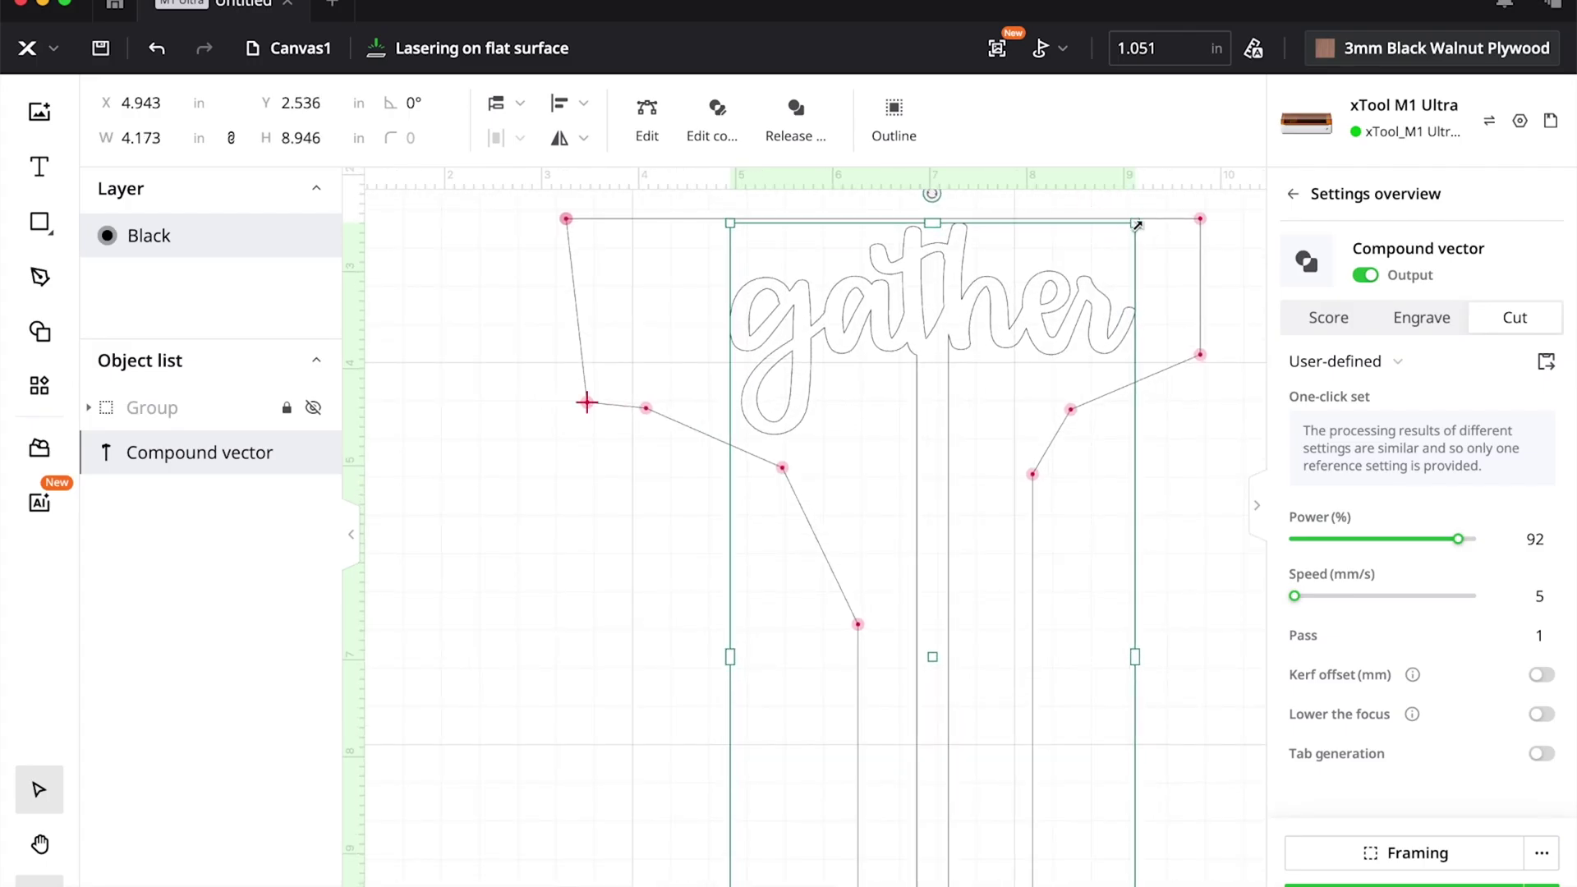
scroll(683, 391, "down", 5)
scroll(683, 391, "right", 2)
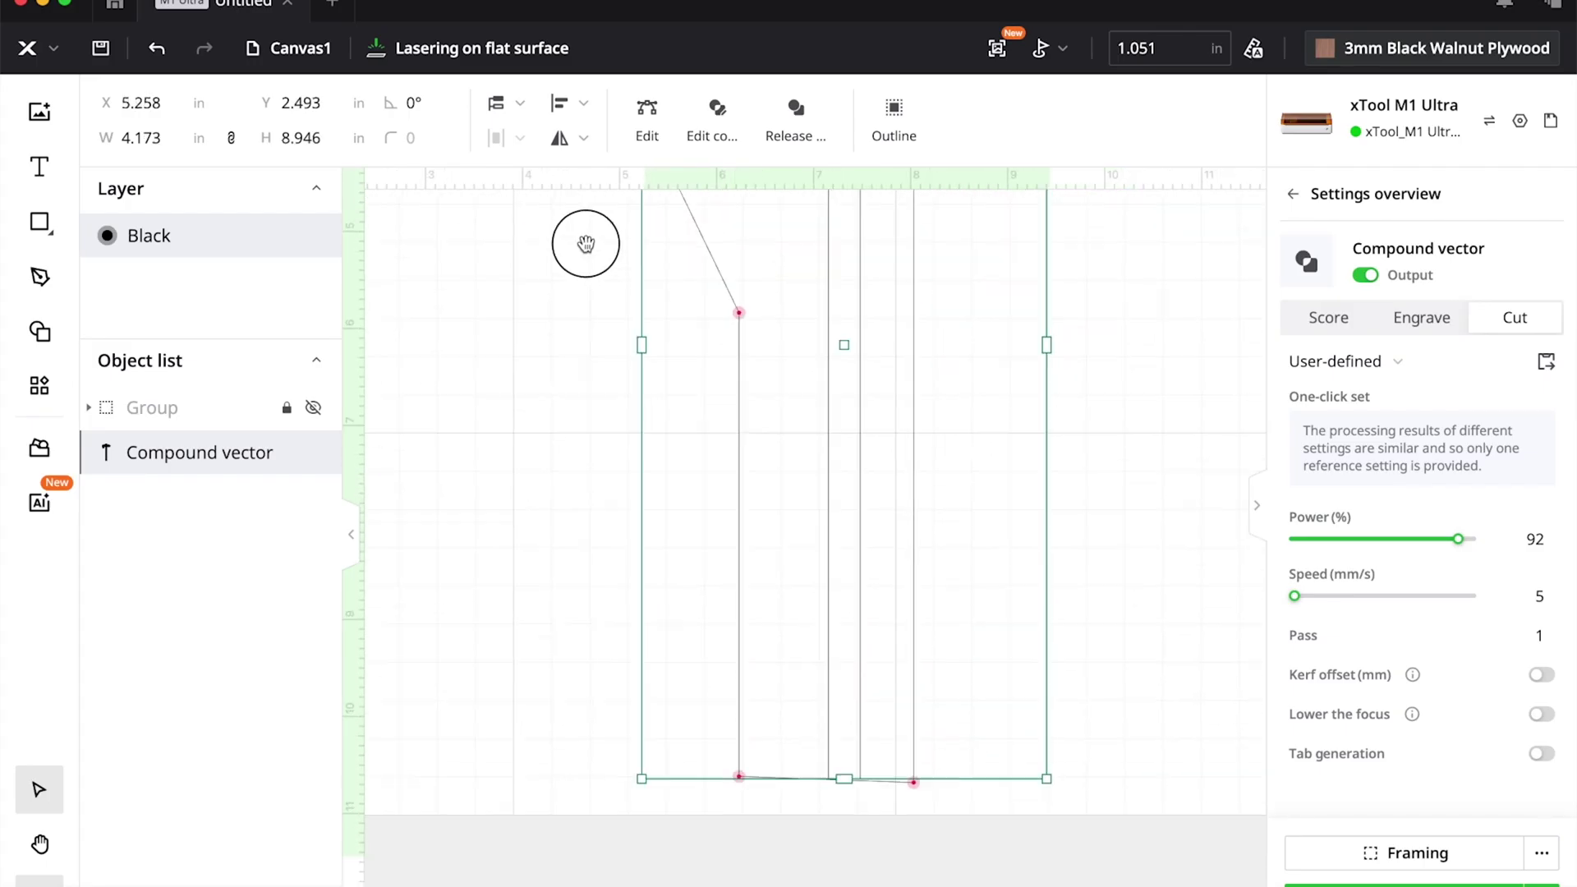
left_click(497, 584)
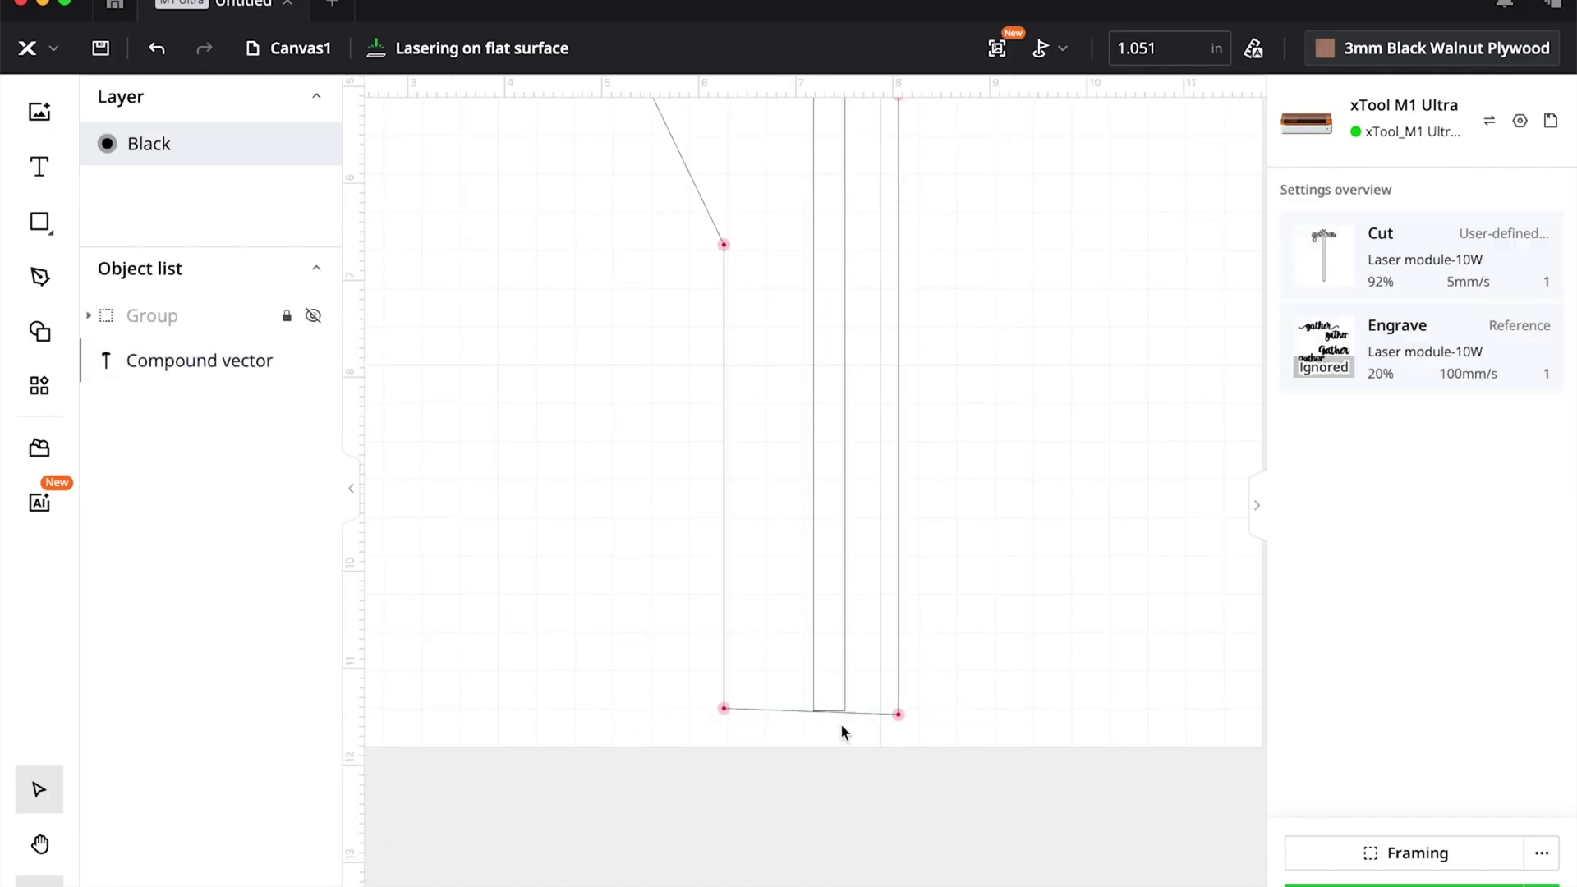
scroll(842, 731, "up", 5)
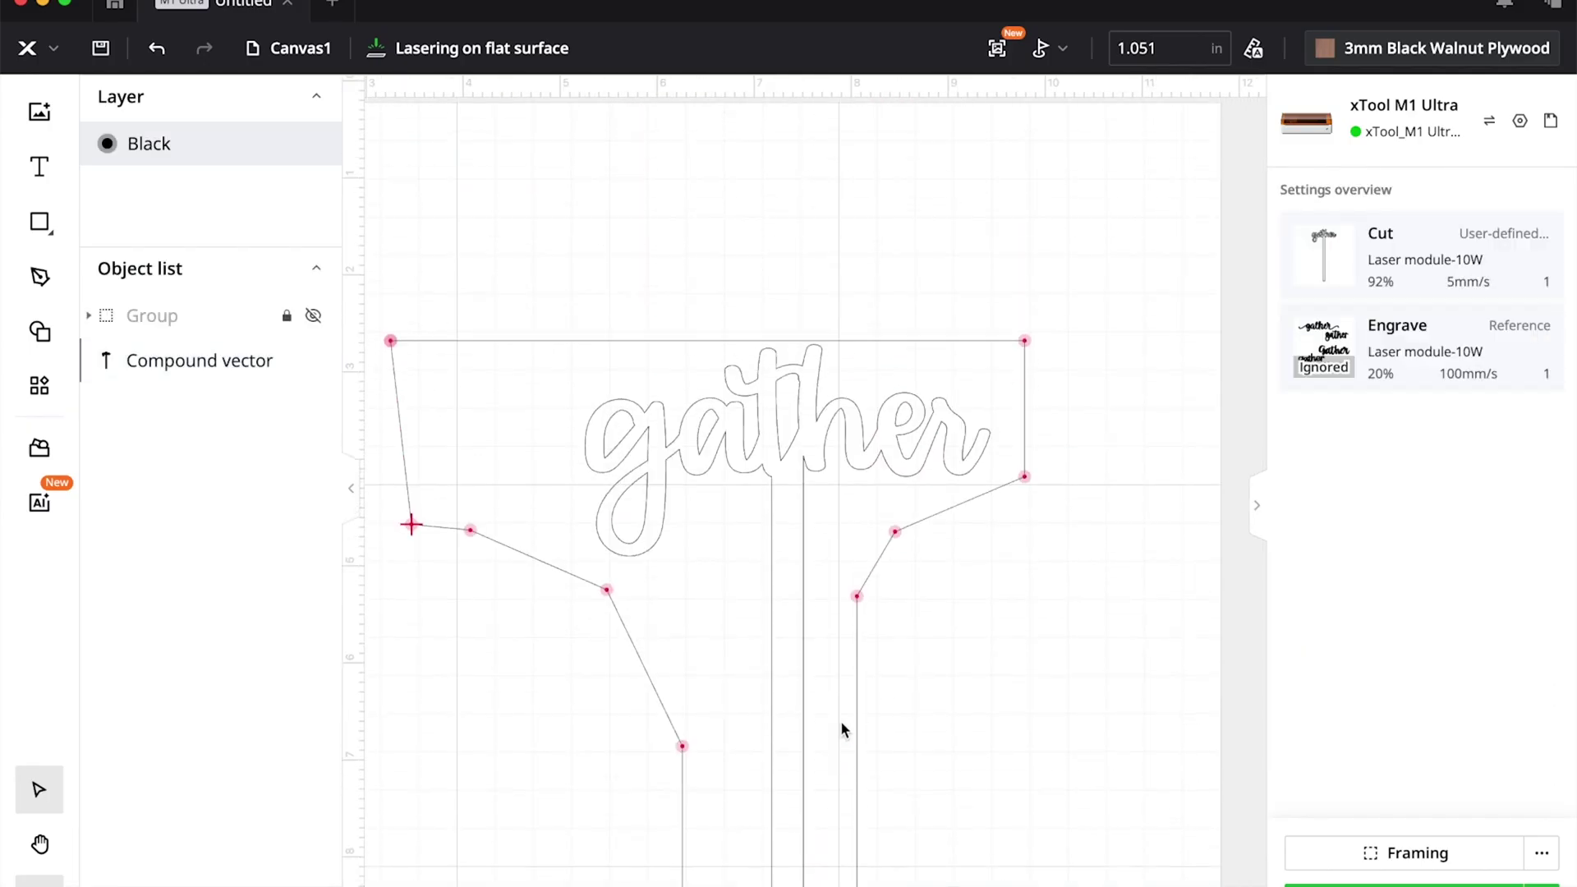
left_click(872, 459)
key("Escape")
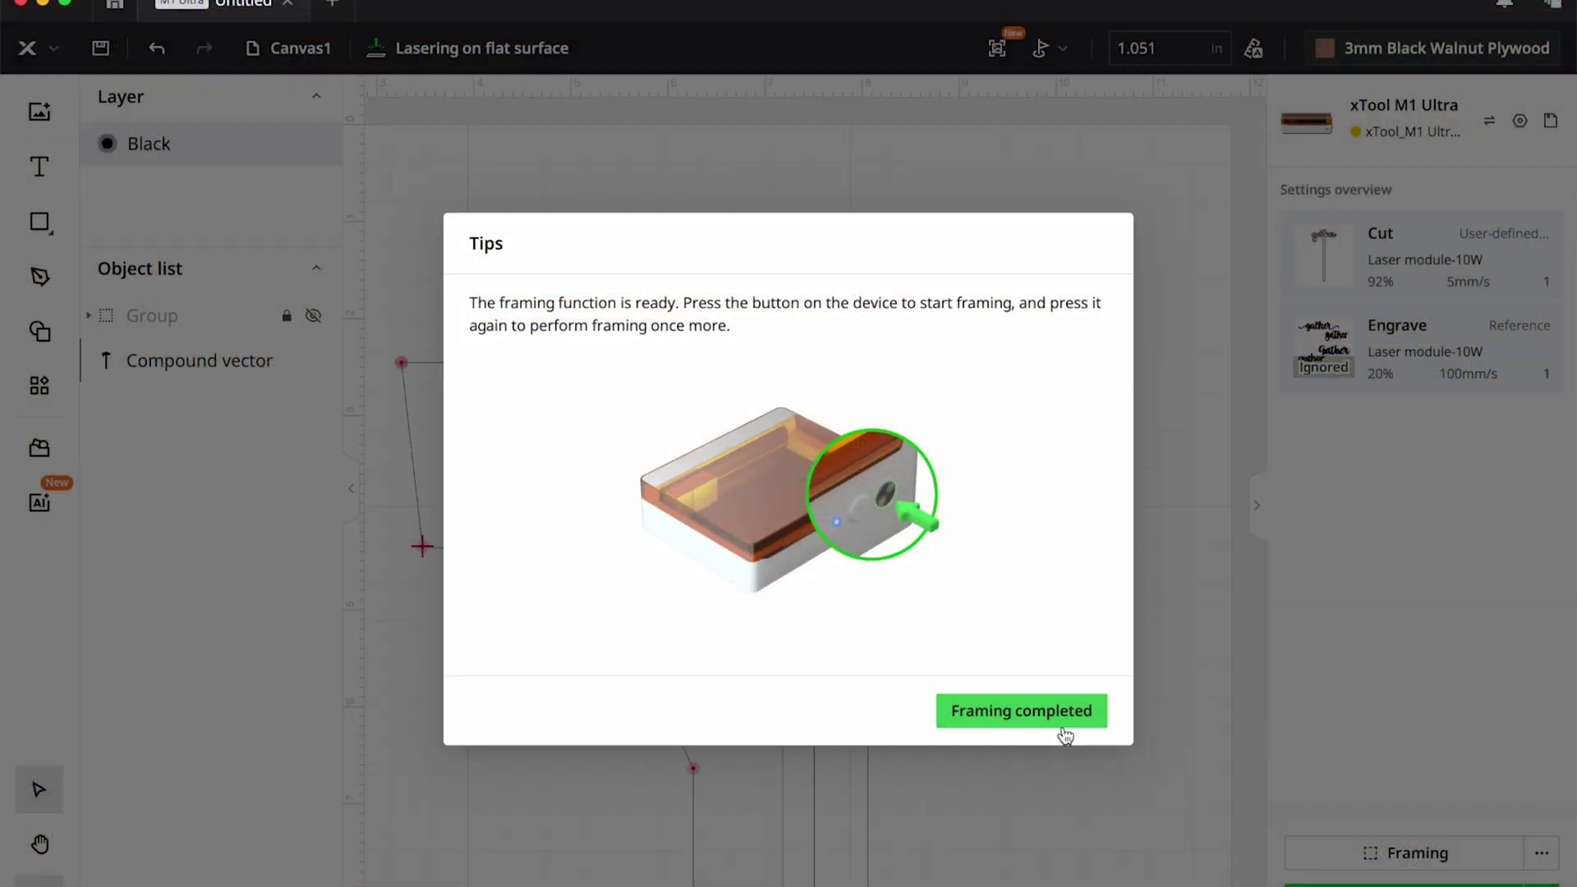
Confirm framing is complete and open the Preview with its 00:03:57 estimated time
left_click(1061, 728)
left_click(1355, 863)
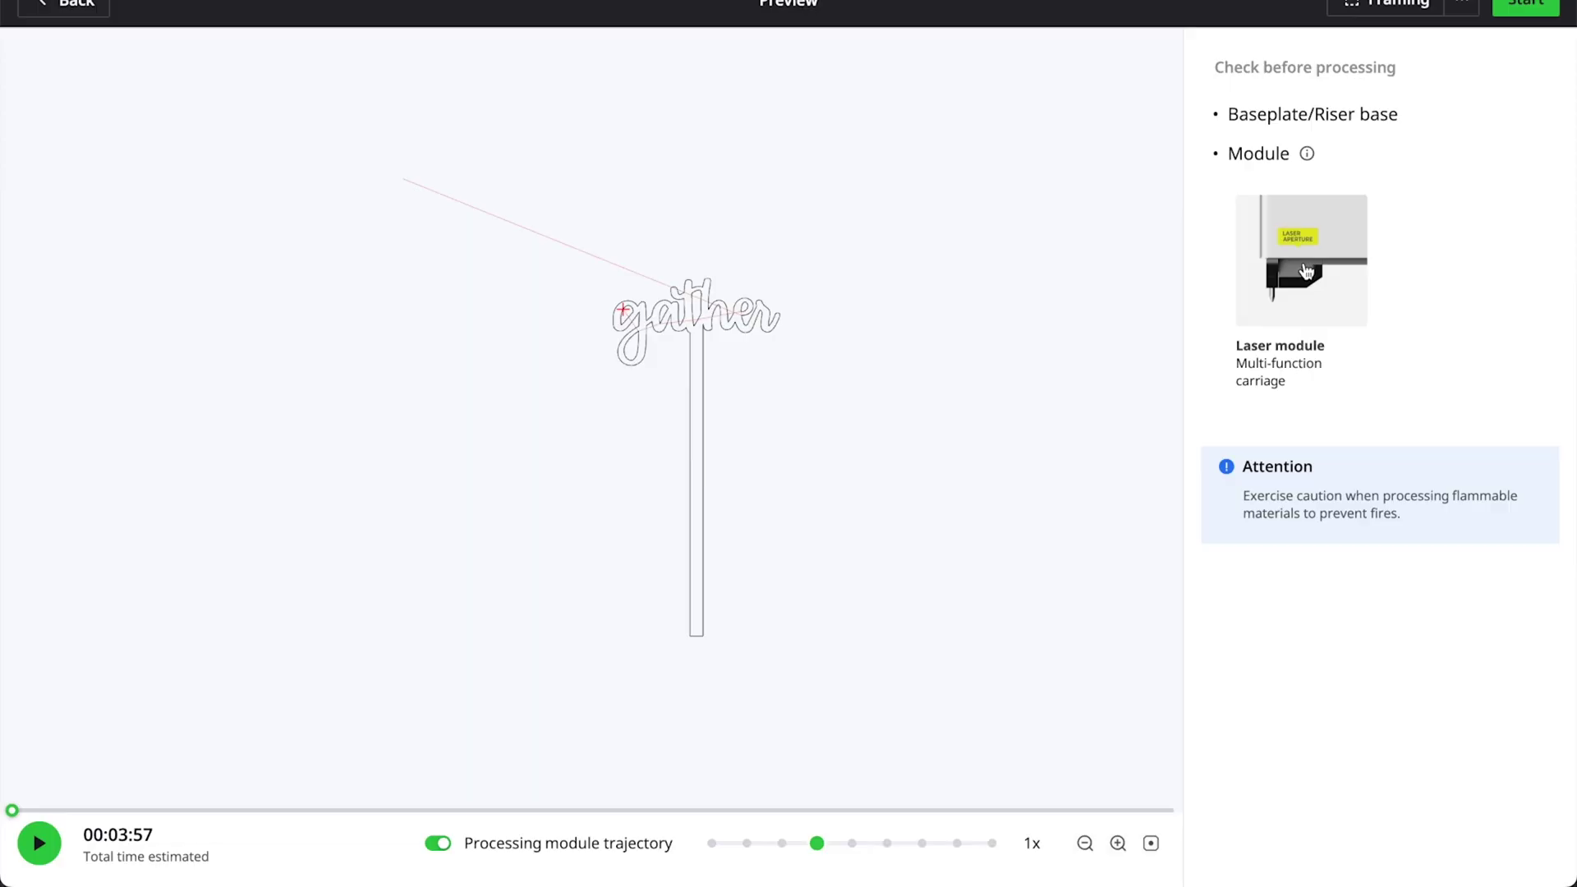
Run the gather stick cut job to completion (00:03:58) and return to the canvas
left_click(1525, 4)
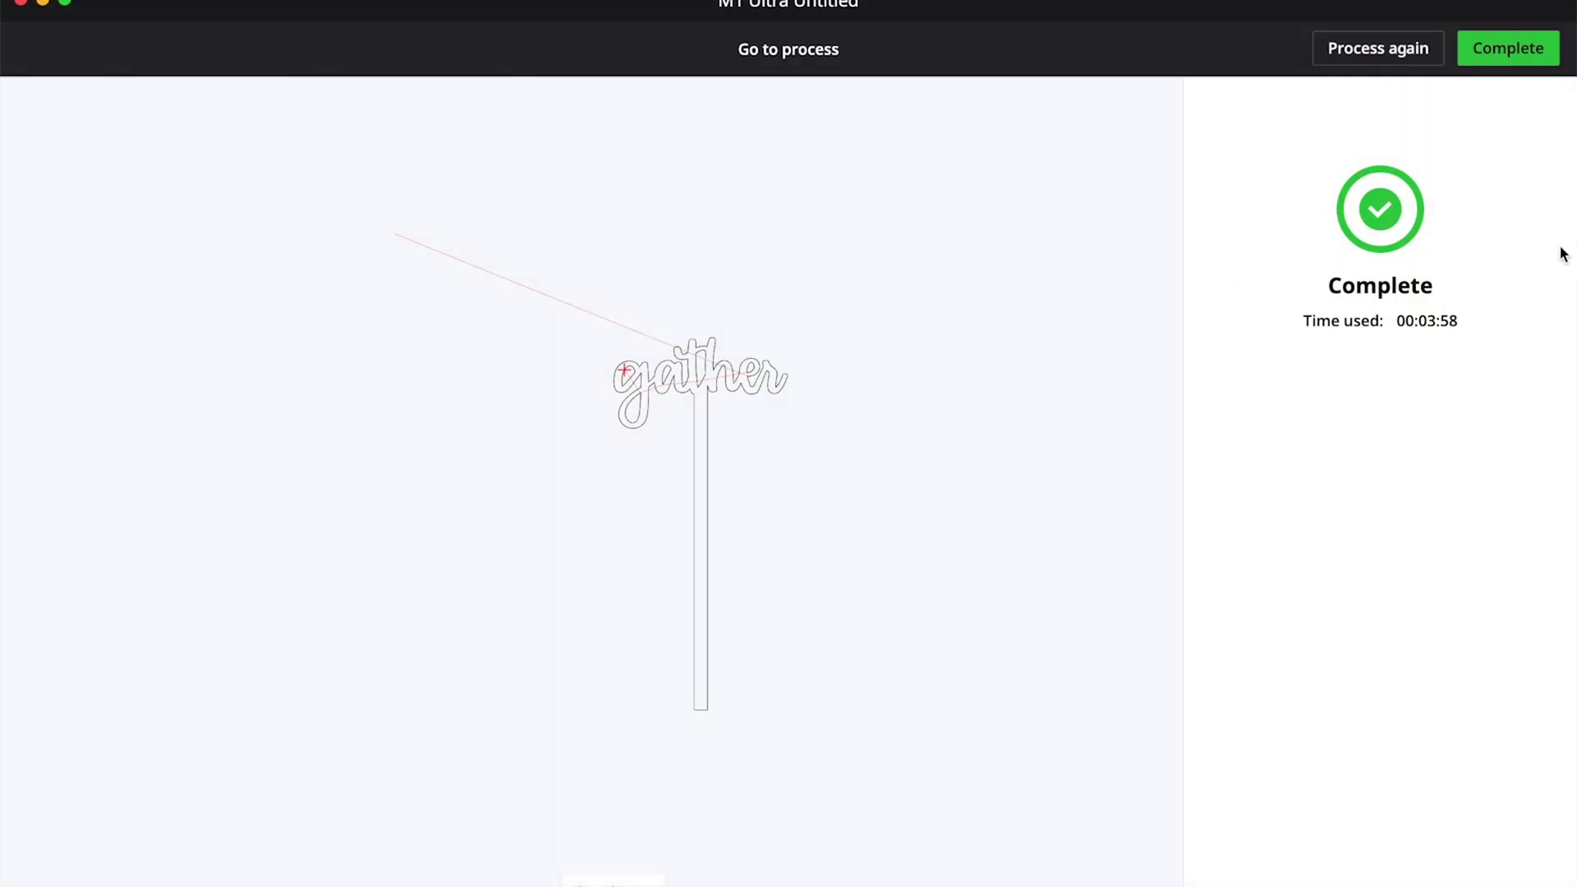
left_click(1508, 47)
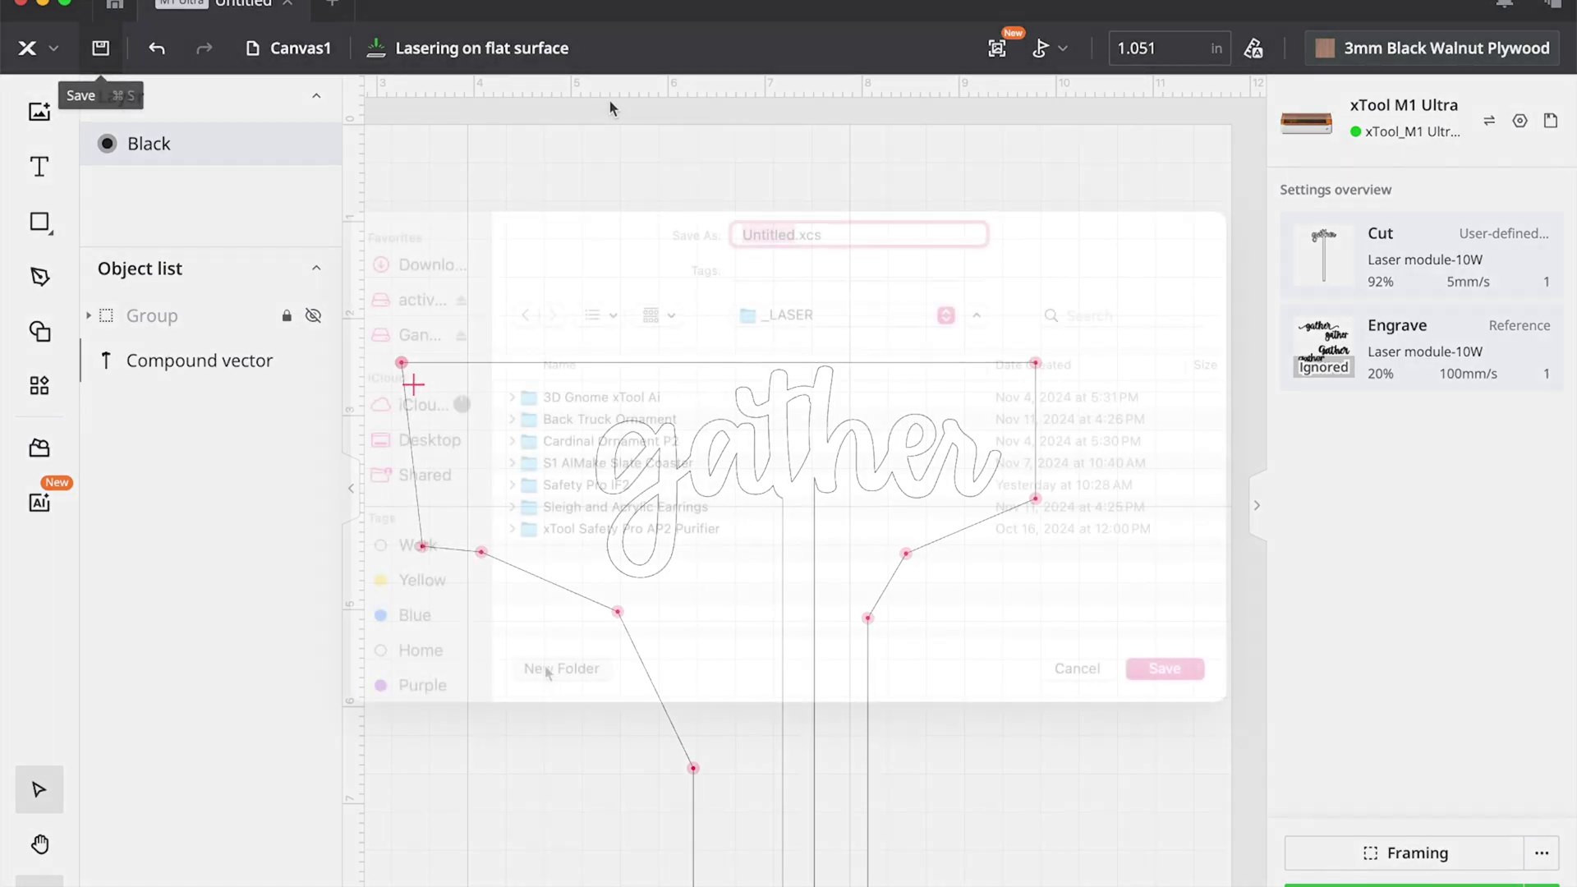
Create the 'M1 Ultra Last Minute Bouquet' save folder and enter a Gather walnut bouquet file name
left_click(545, 667)
type("M1 Ultra Lae")
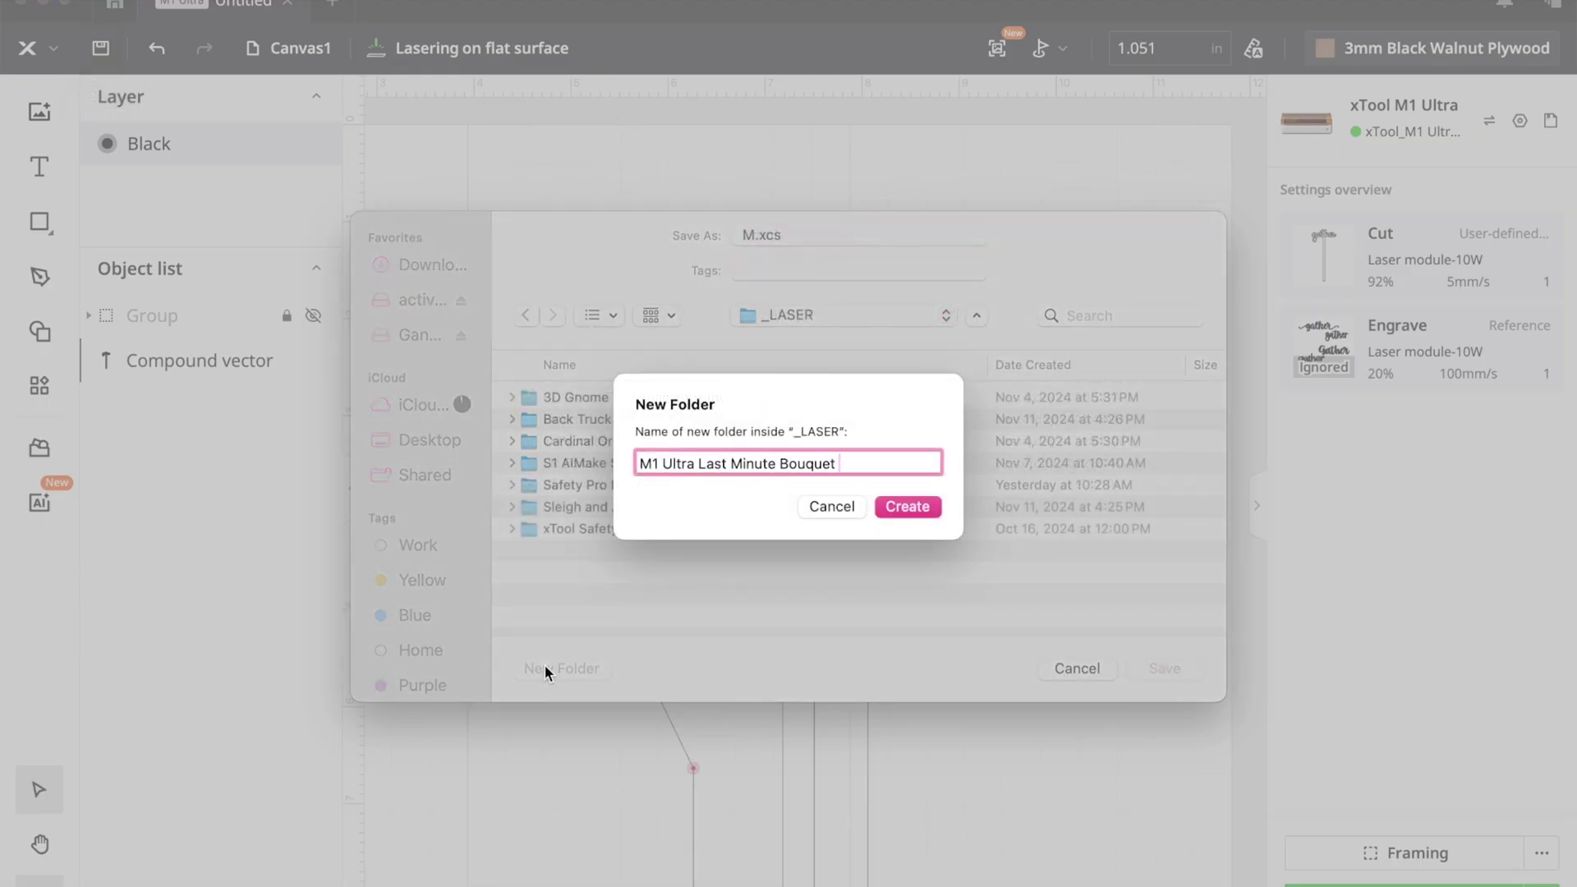
key("Return")
type("1U Walnut")
key("Up")
type("Gather SVG Free Bouquet")
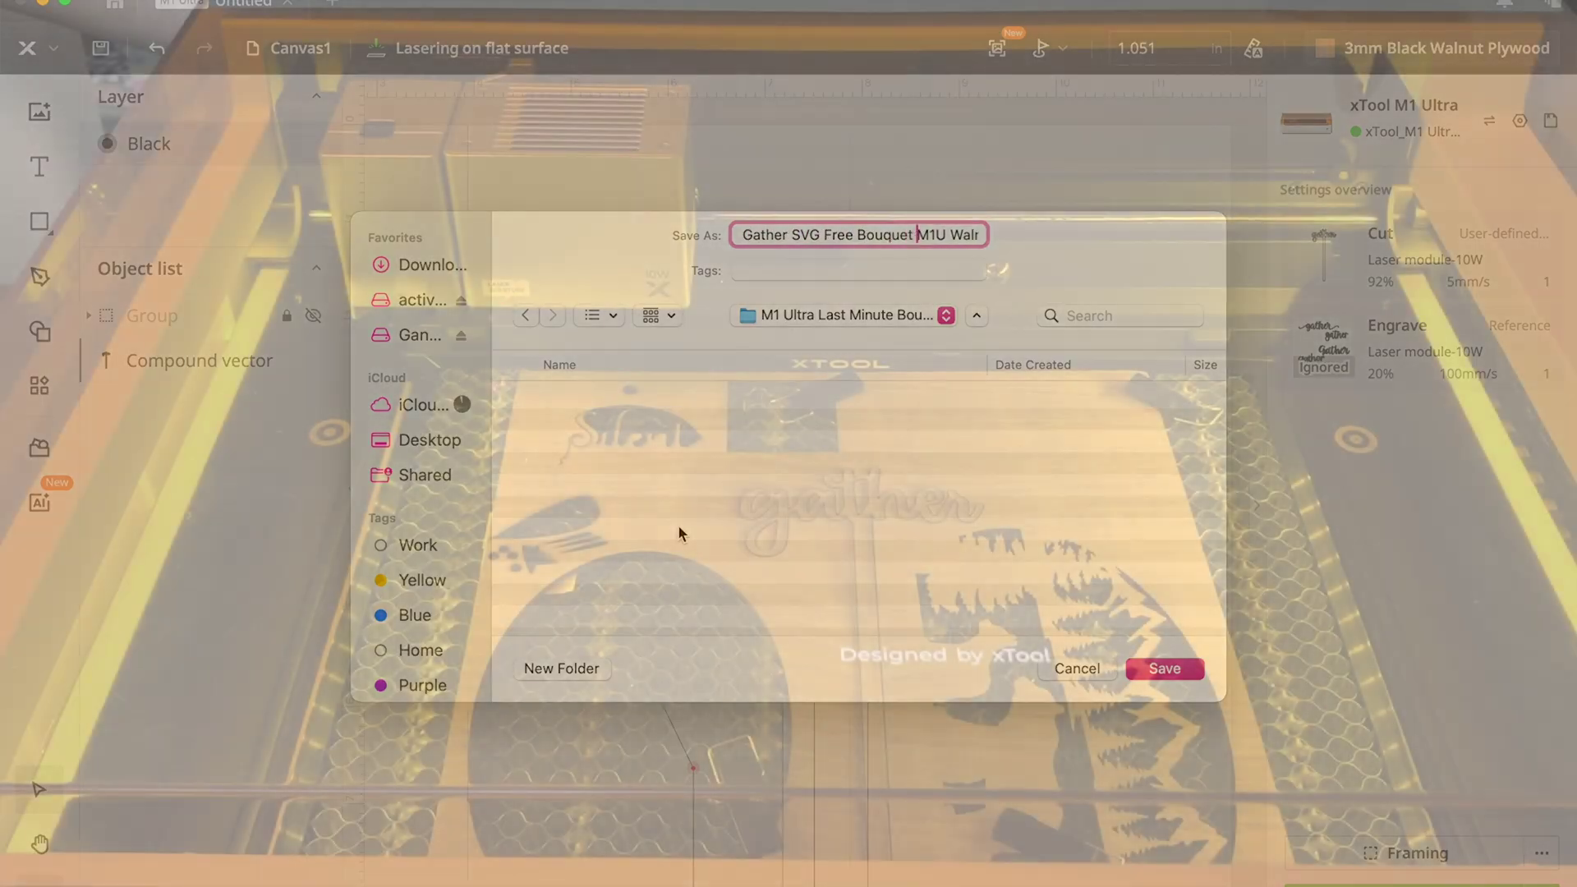